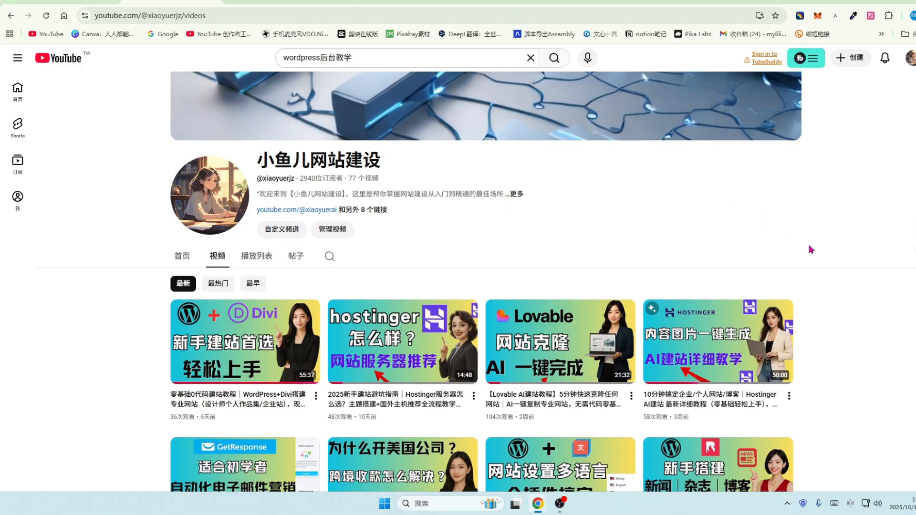
Browse the website-building tutorials in the YouTube channel's video list
scroll(811, 249, down, 1)
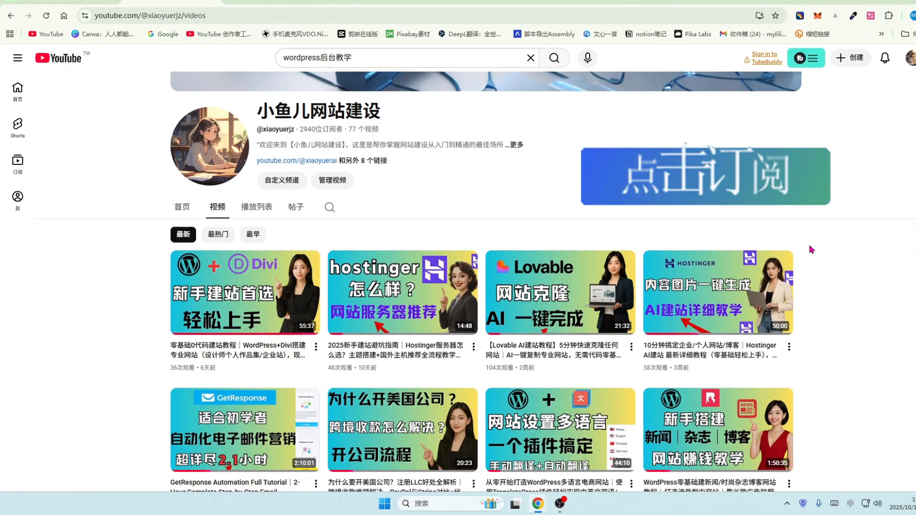
scroll(811, 249, down, 1)
scroll(812, 249, up, 1)
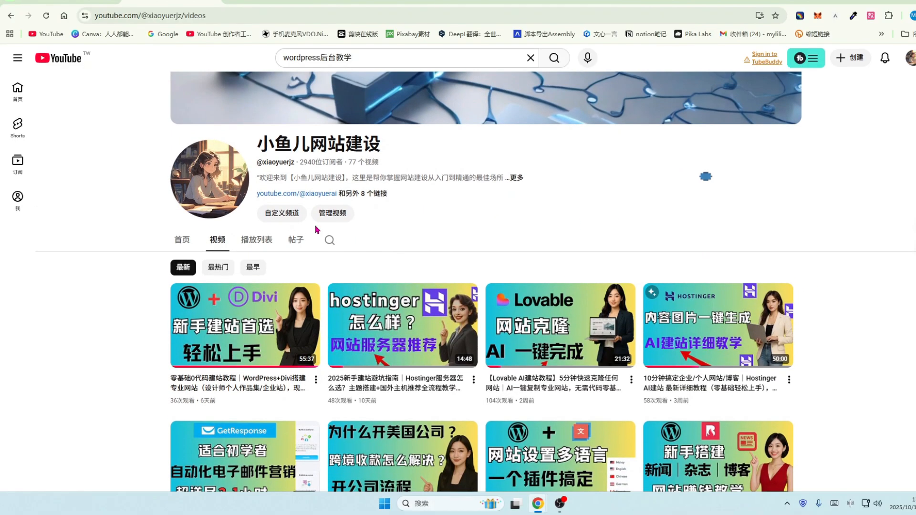
scroll(821, 296, down, 1)
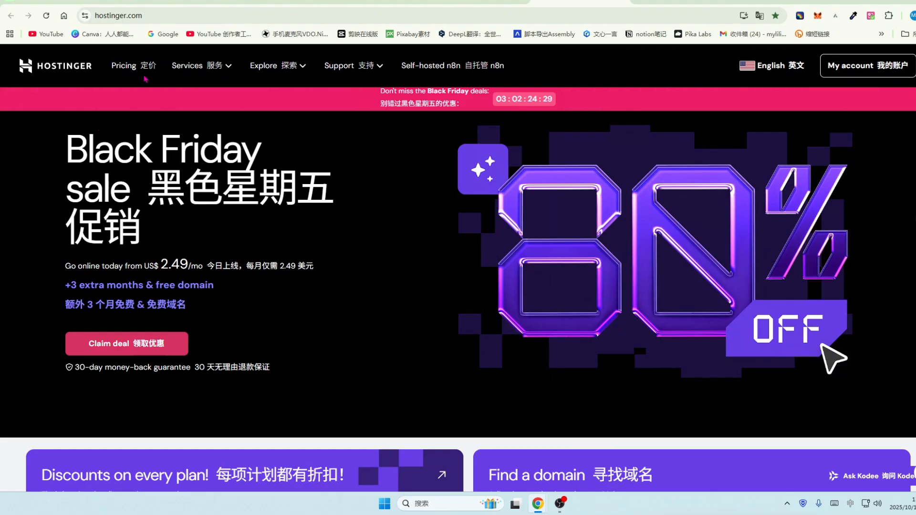
click(110, 16)
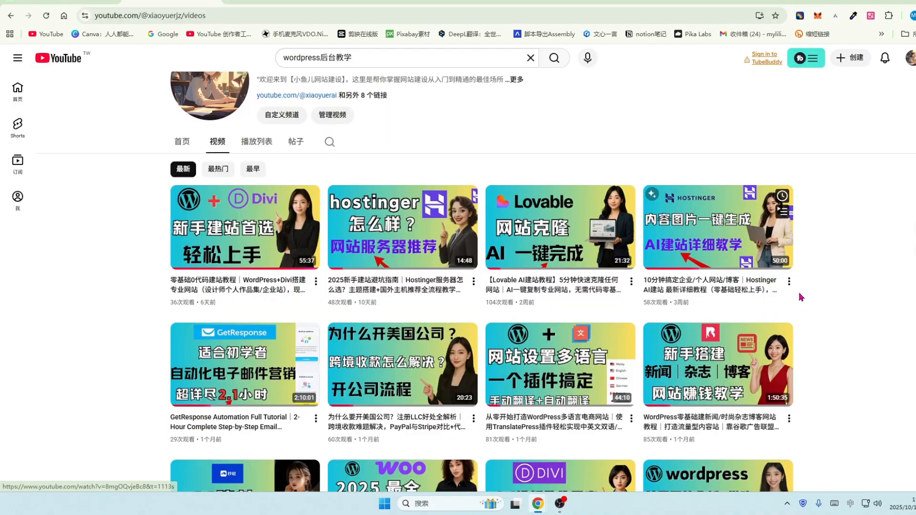
scroll(905, 335, down, 1)
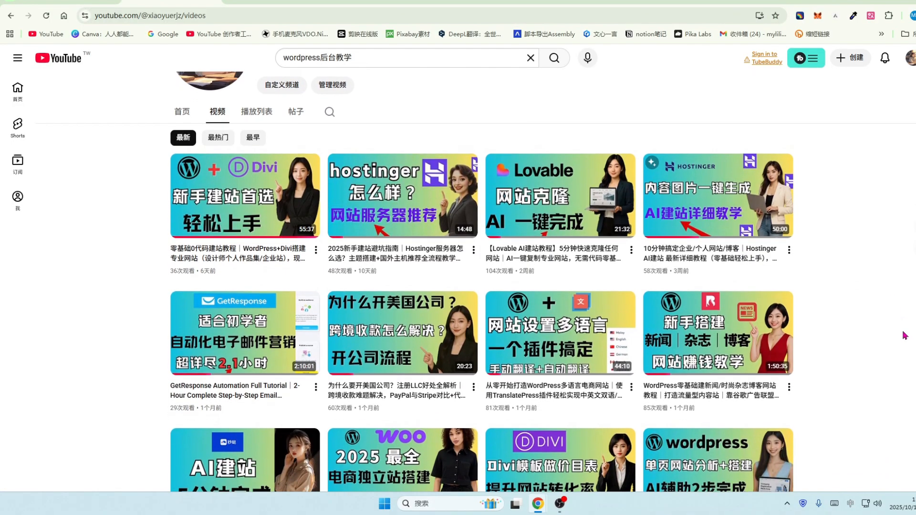
scroll(905, 335, down, 3)
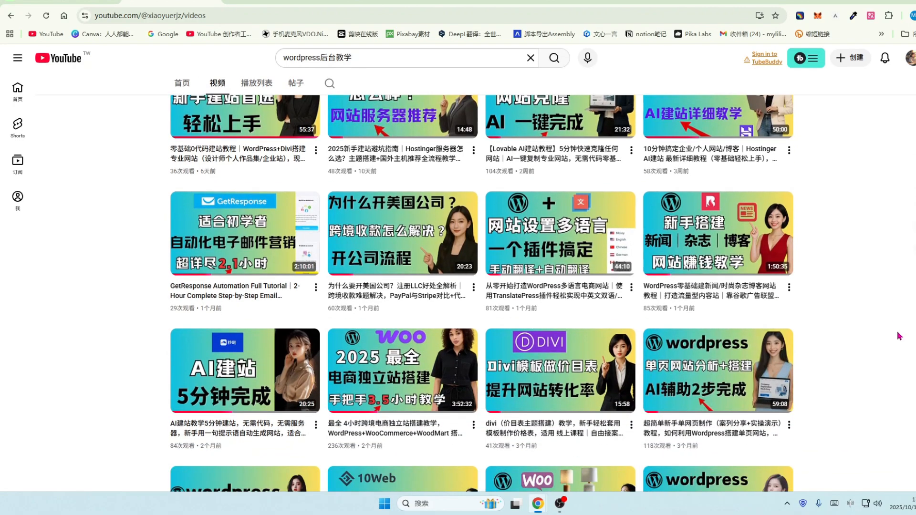
scroll(897, 337, down, 2)
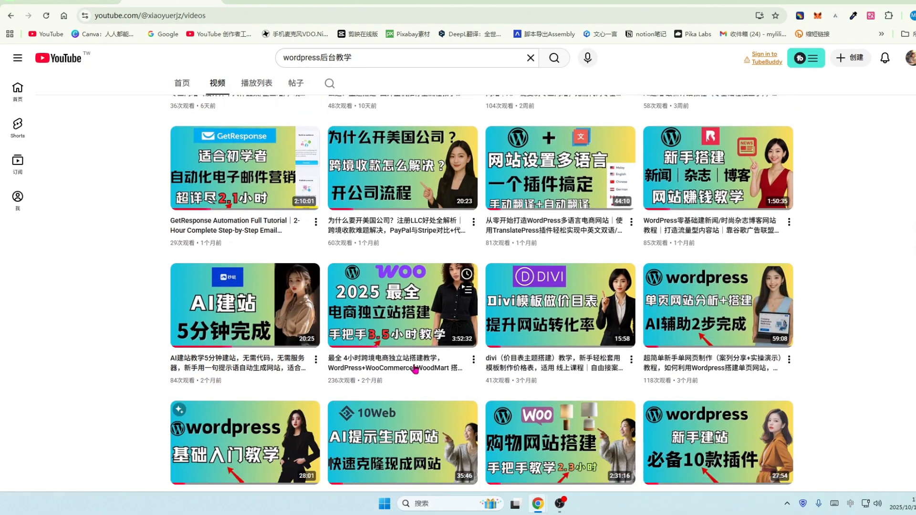
scroll(845, 376, down, 3)
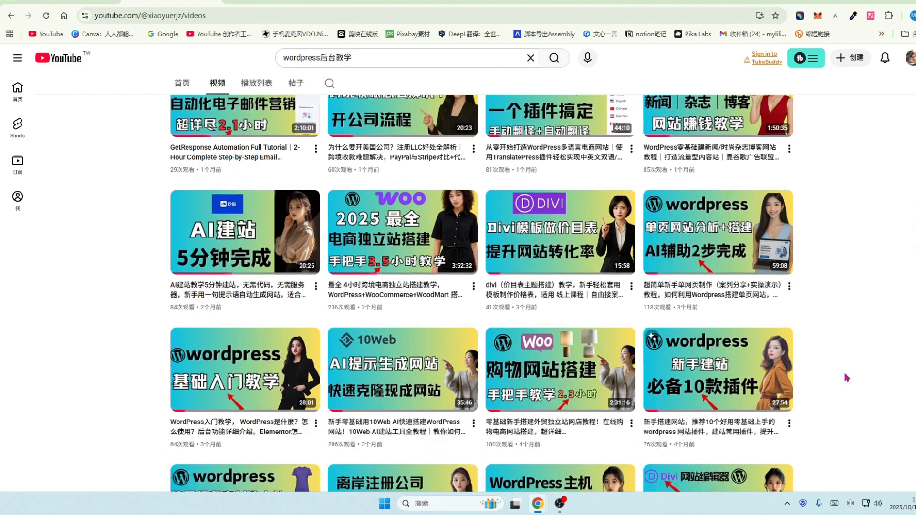
scroll(656, 406, down, 2)
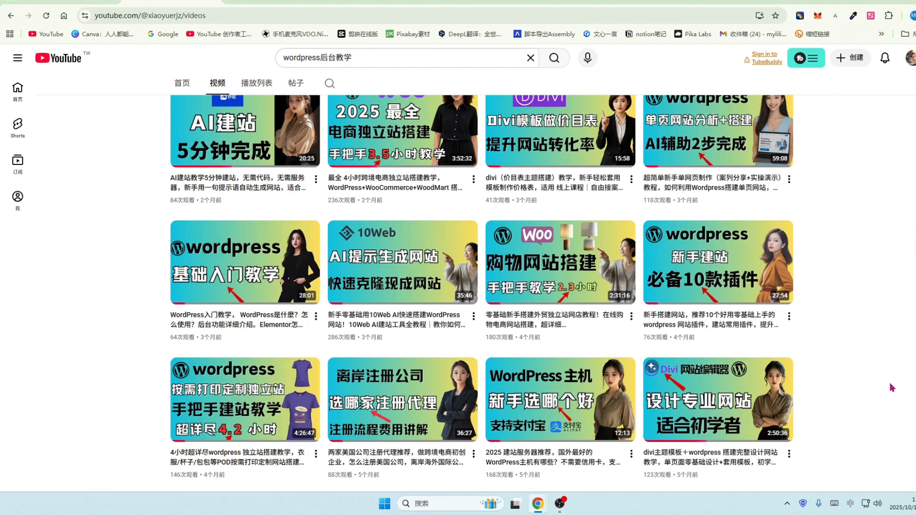
Switch to the Hostinger website and set its country and language to 中国 中文
click(580, 2)
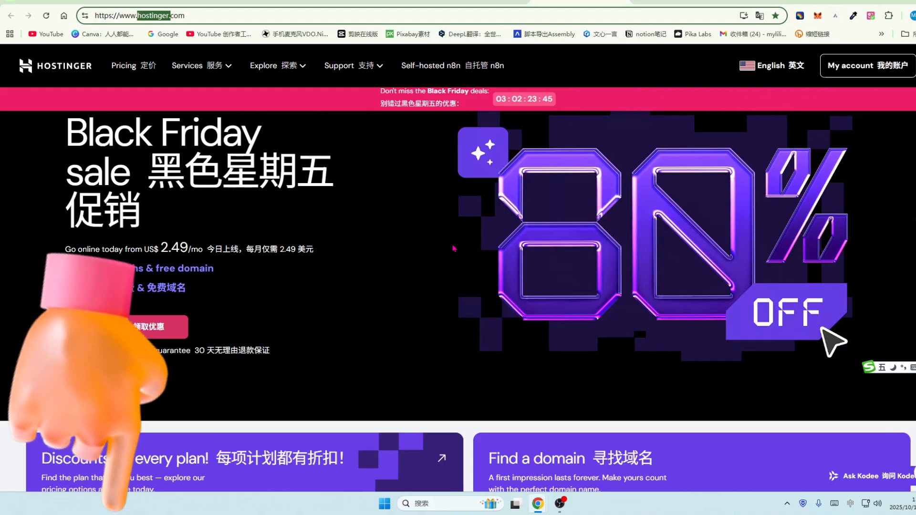
scroll(627, 277, down, 3)
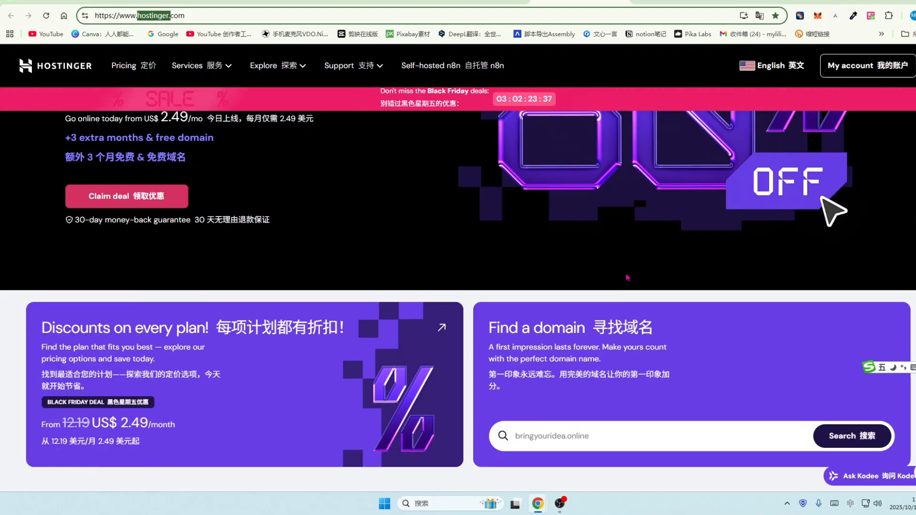
click(795, 68)
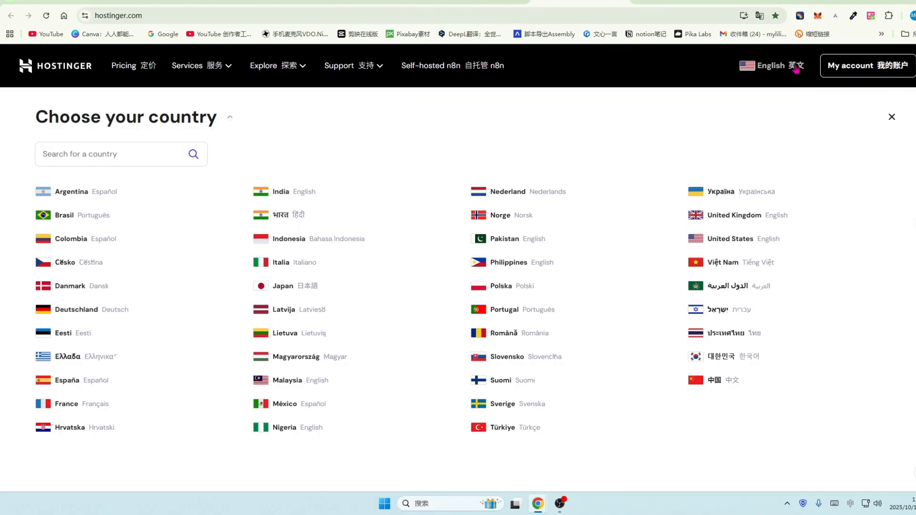
click(730, 382)
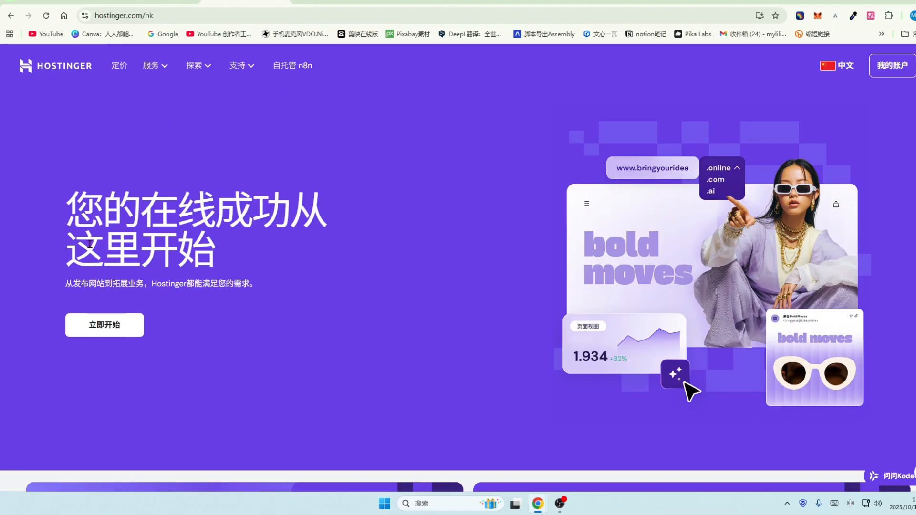
Open Hostinger's 定价 page and highlight the support, refund and cancellation terms above the 虚拟主机 plans
click(118, 68)
scroll(685, 288, down, 2)
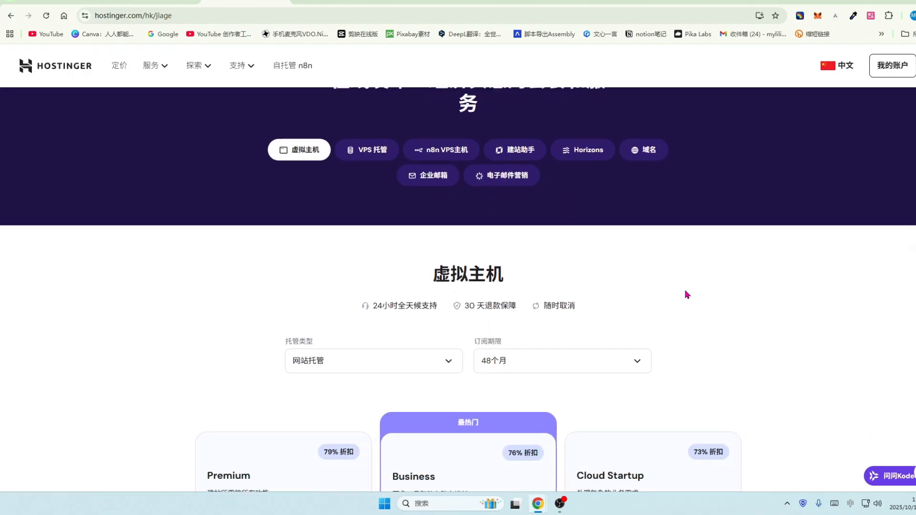
scroll(686, 294, down, 3)
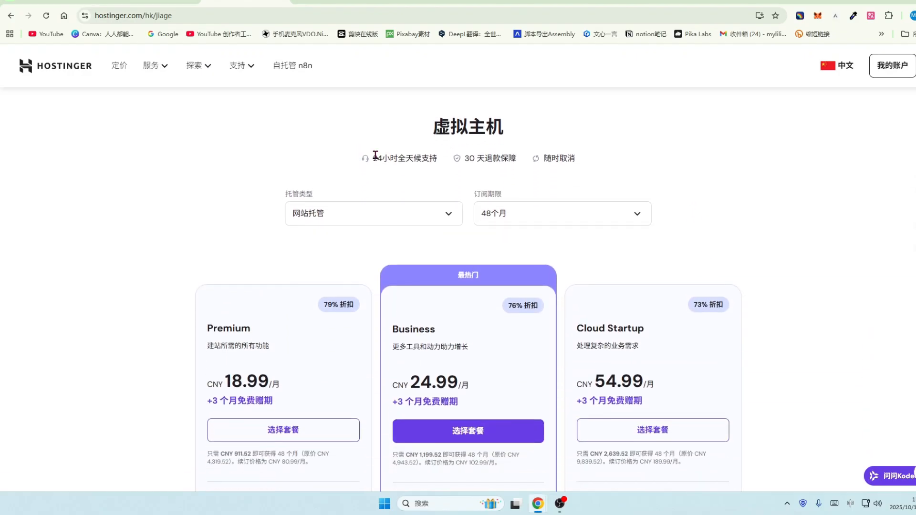
drag(373, 158, 584, 162)
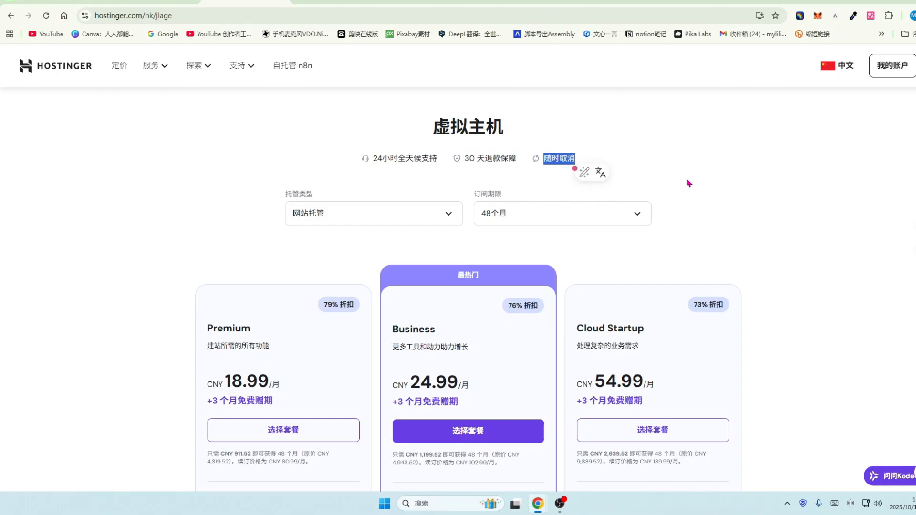
Compare the Premium, Business and Cloud Startup plan features, highlighting the backup entries of Premium and Business
scroll(687, 184, down, 3)
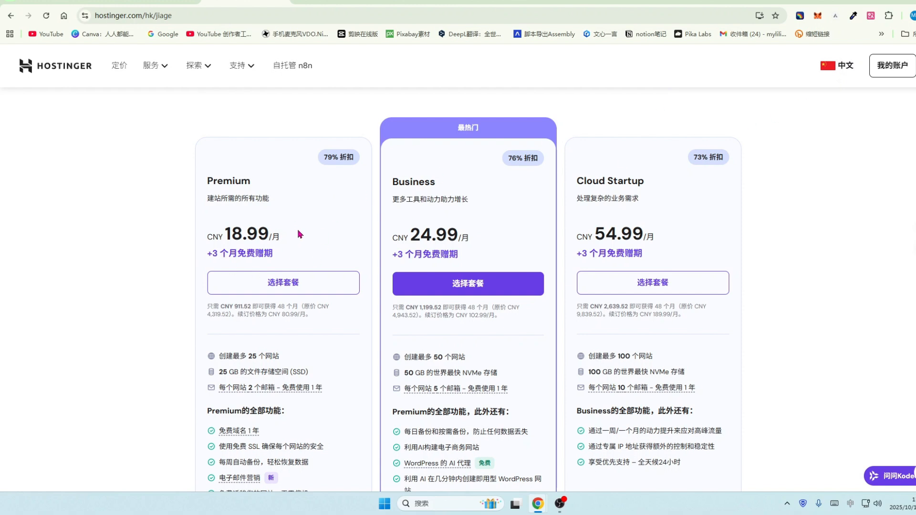
scroll(300, 234, down, 1)
scroll(338, 250, up, 1)
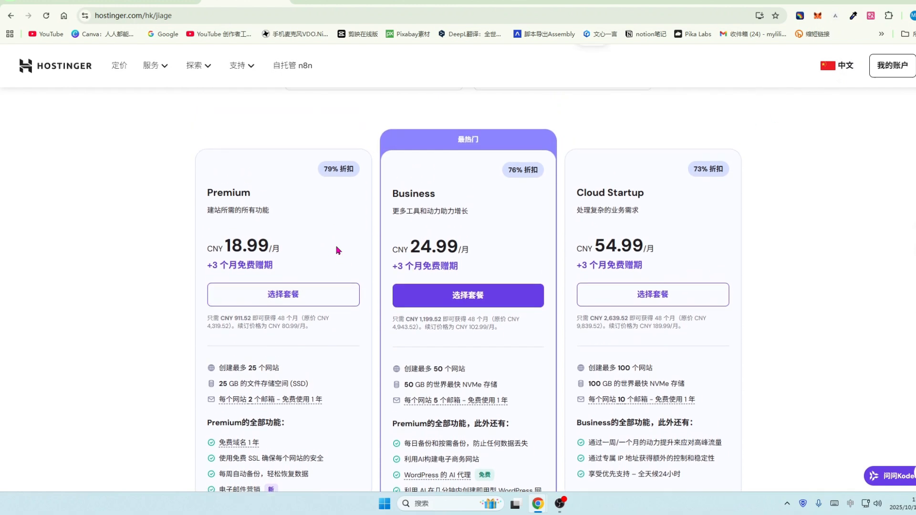
scroll(306, 243, down, 1)
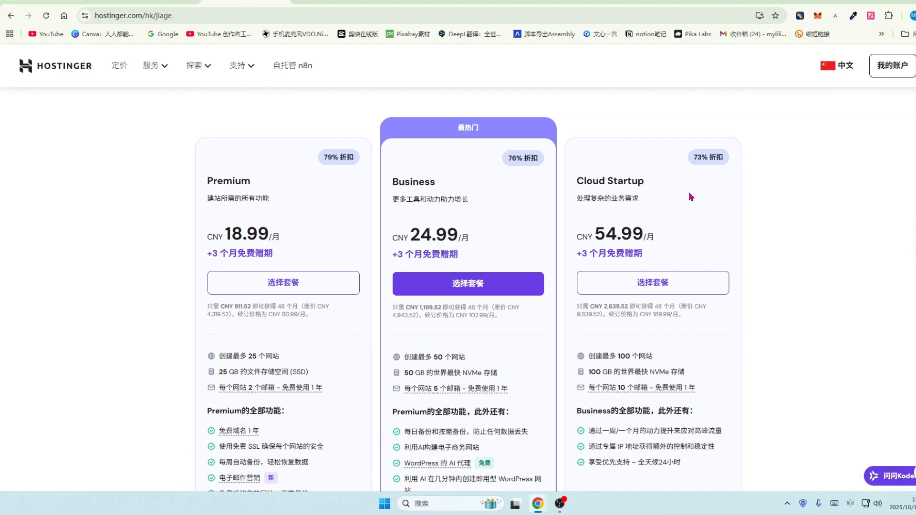
scroll(691, 196, down, 1)
scroll(689, 196, down, 3)
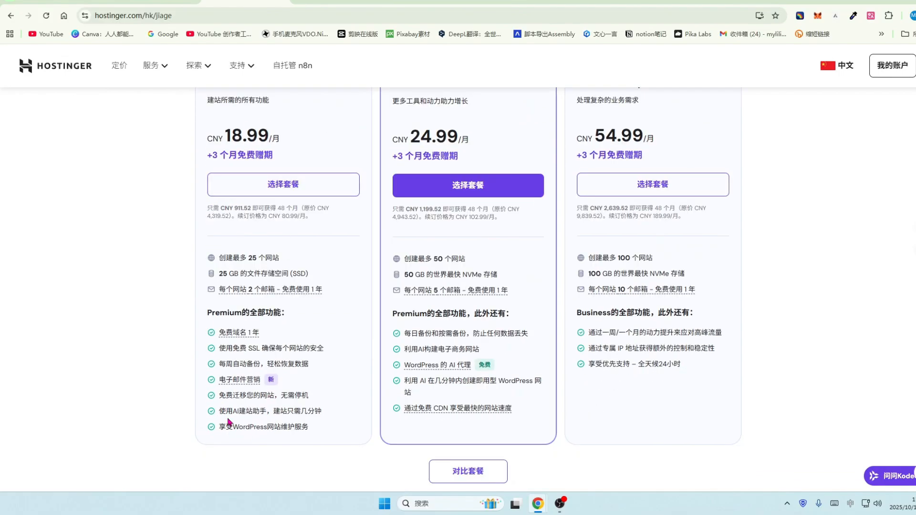
drag(223, 363, 260, 364)
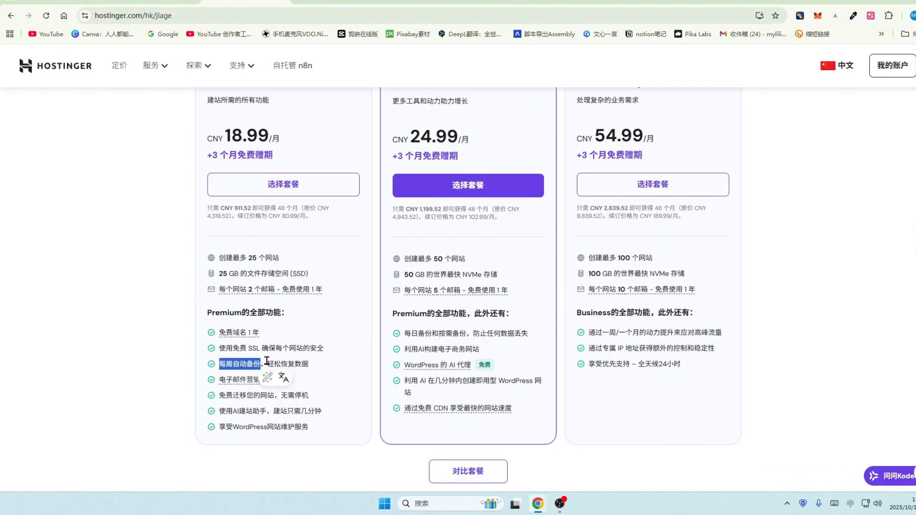
mouse_move(434, 296)
drag(405, 334, 531, 335)
scroll(529, 296, up, 3)
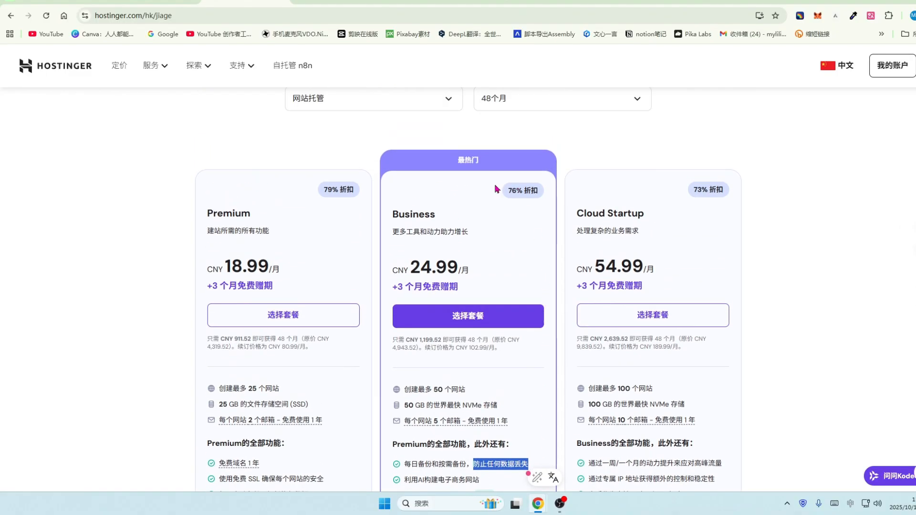
Examine the Business plan's monthly price, website limit, NVMe storage and mailbox allowance, highlighting the relevant entries
scroll(524, 239, up, 1)
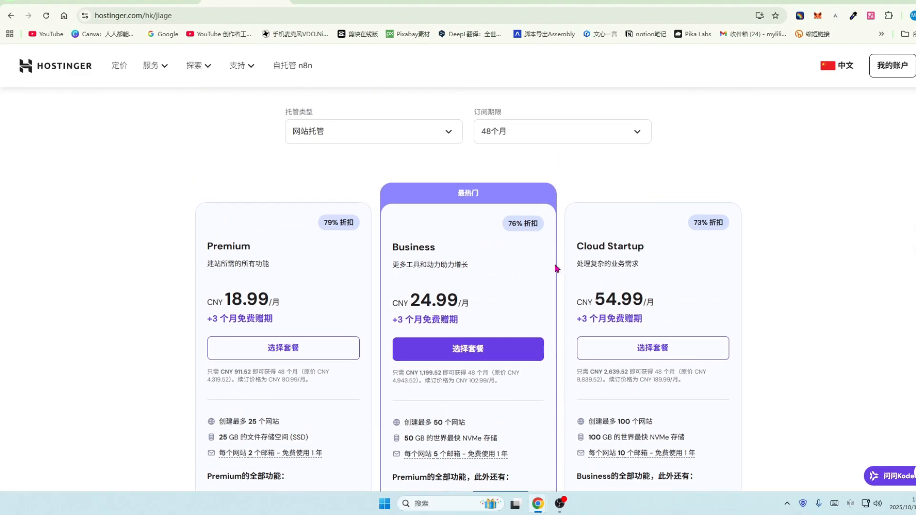
scroll(701, 288, down, 3)
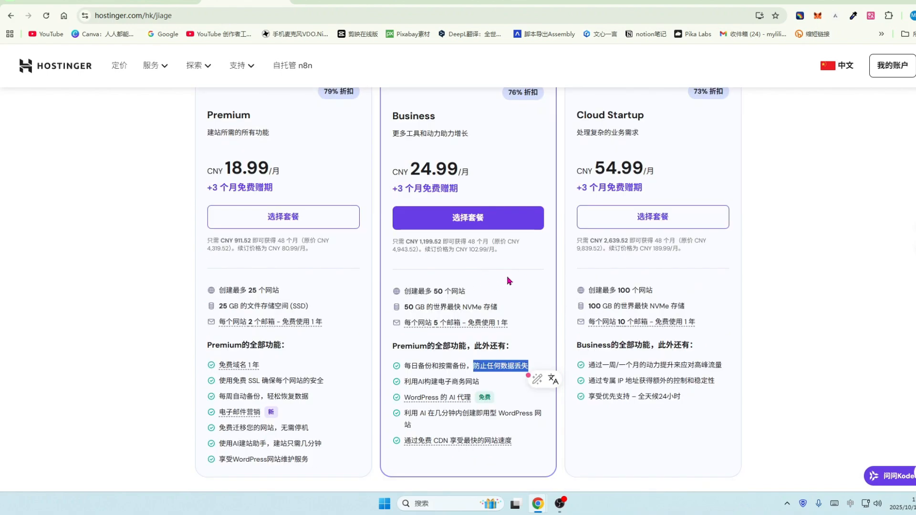
scroll(684, 281, up, 1)
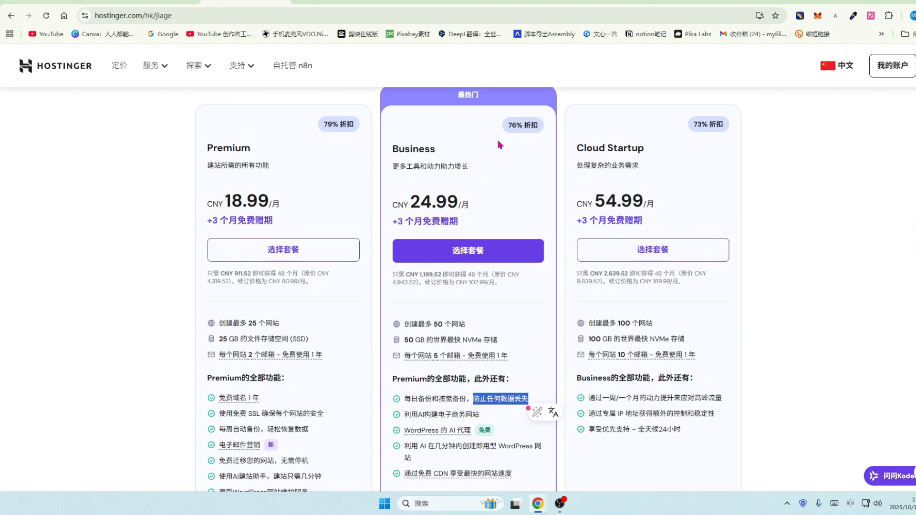
scroll(538, 322, down, 2)
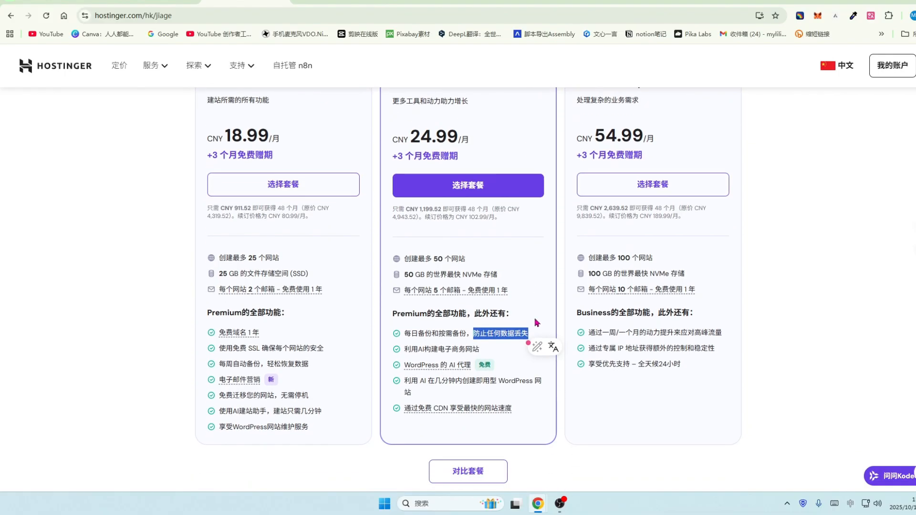
drag(413, 137, 473, 138)
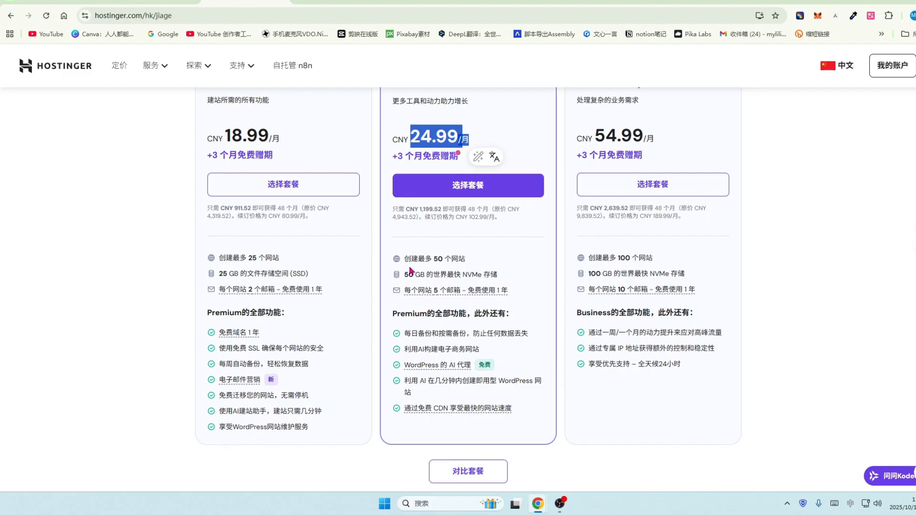
drag(405, 258, 472, 261)
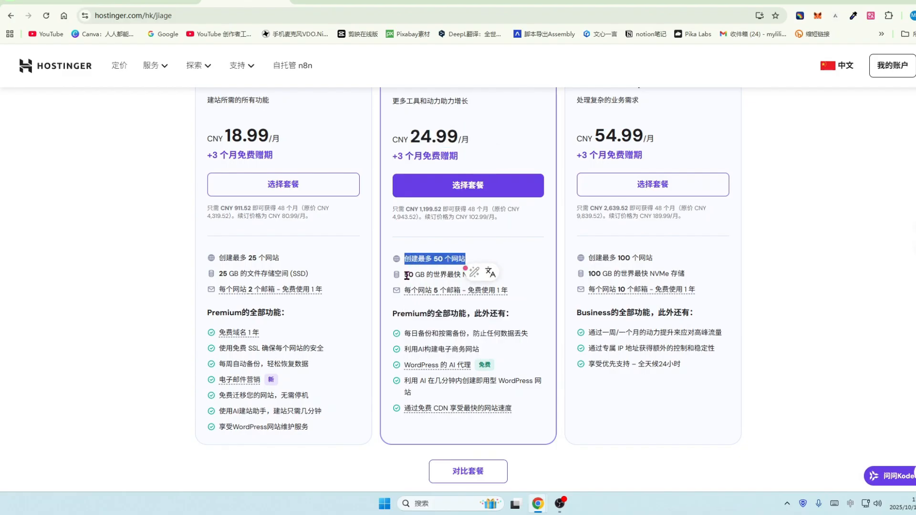
click(408, 275)
drag(406, 274, 501, 278)
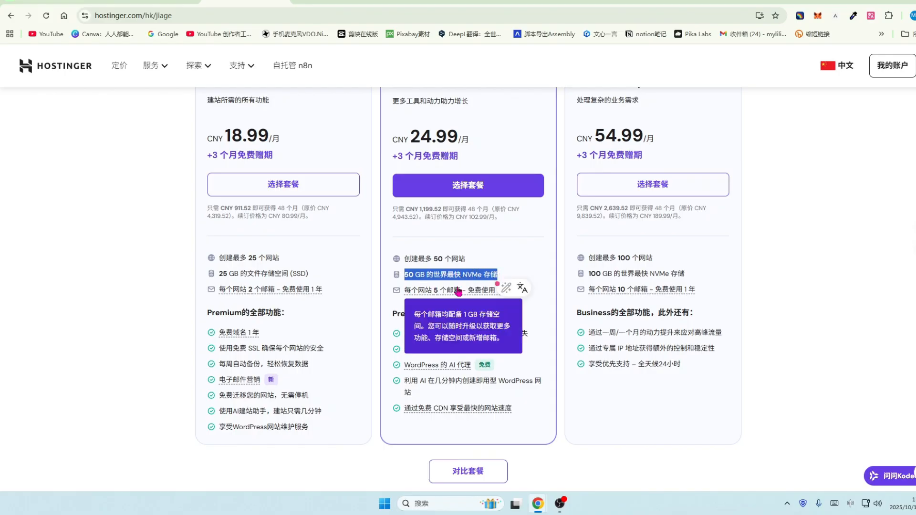
click(529, 265)
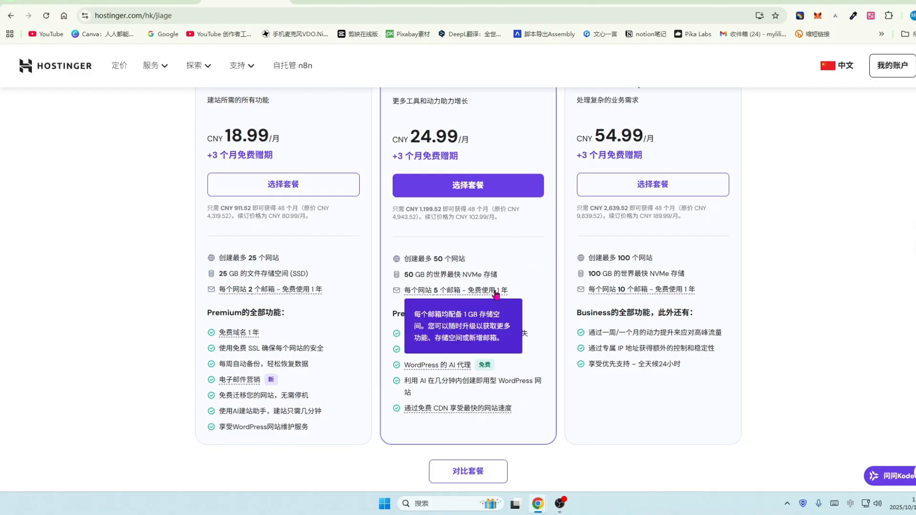
scroll(528, 280, up, 1)
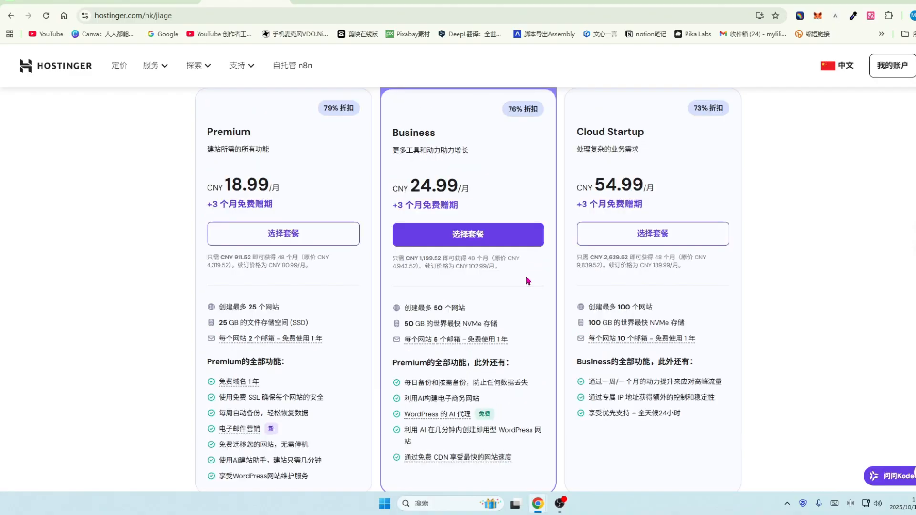
scroll(527, 280, up, 1)
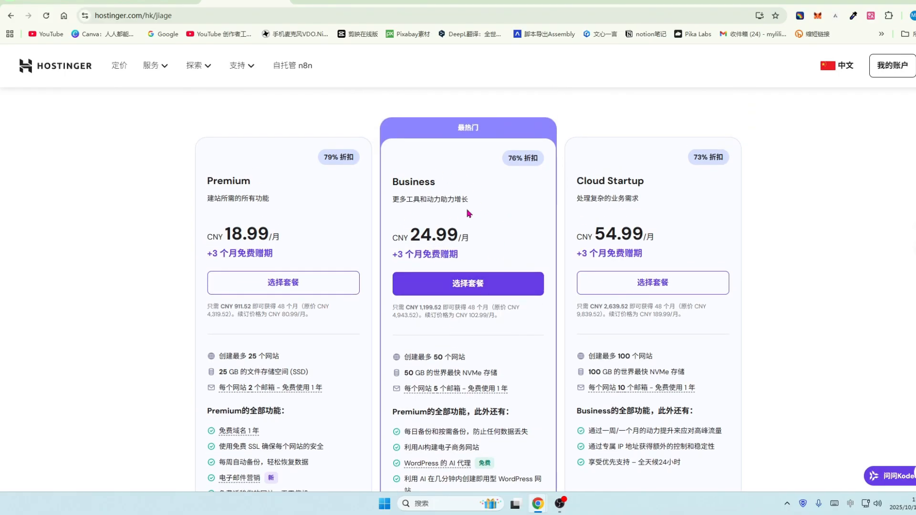
Examine the Cloud Startup plan's website limit, NVMe storage and dedicated IP entry, comparing its storage with the Business plan
scroll(689, 210, down, 1)
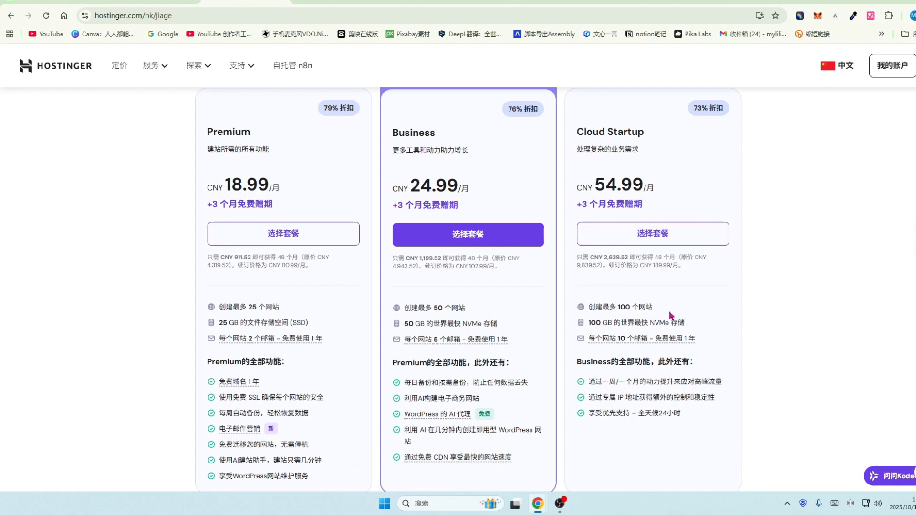
scroll(670, 314, down, 1)
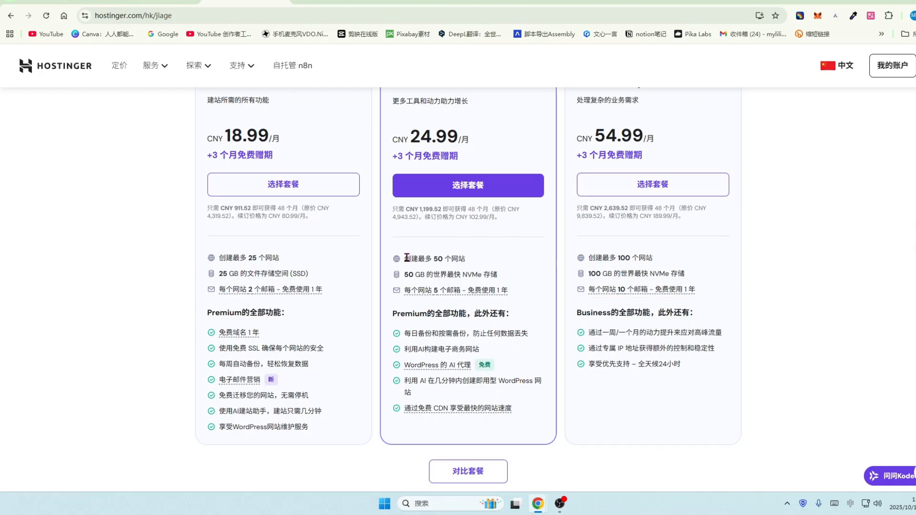
drag(588, 262, 649, 261)
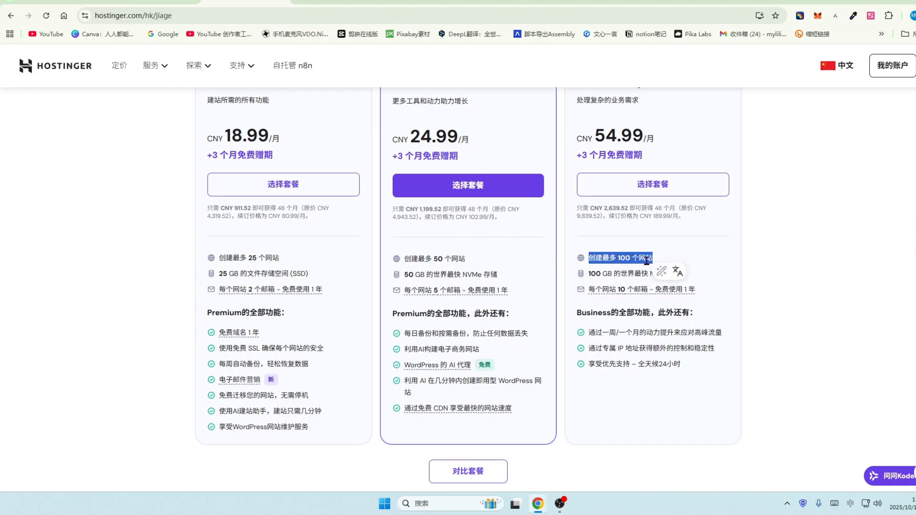
click(590, 277)
drag(590, 276, 691, 279)
drag(406, 276, 416, 274)
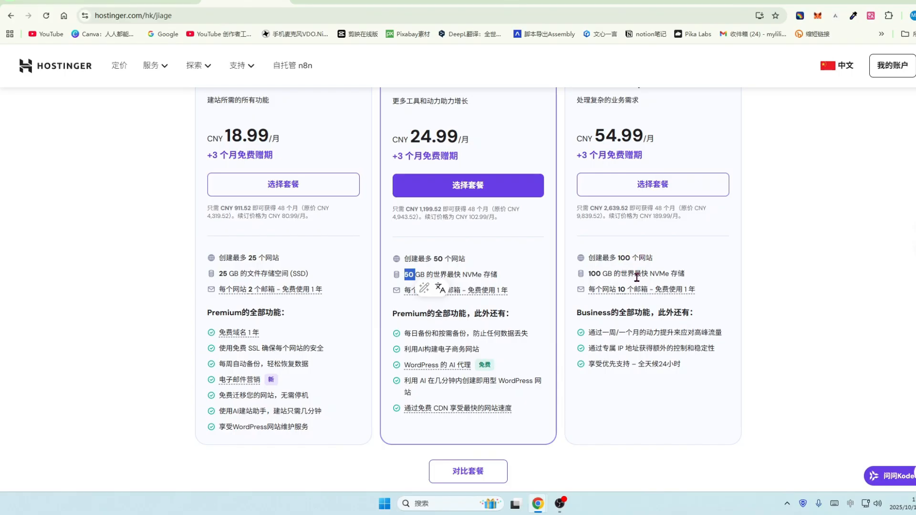
scroll(667, 328, down, 1)
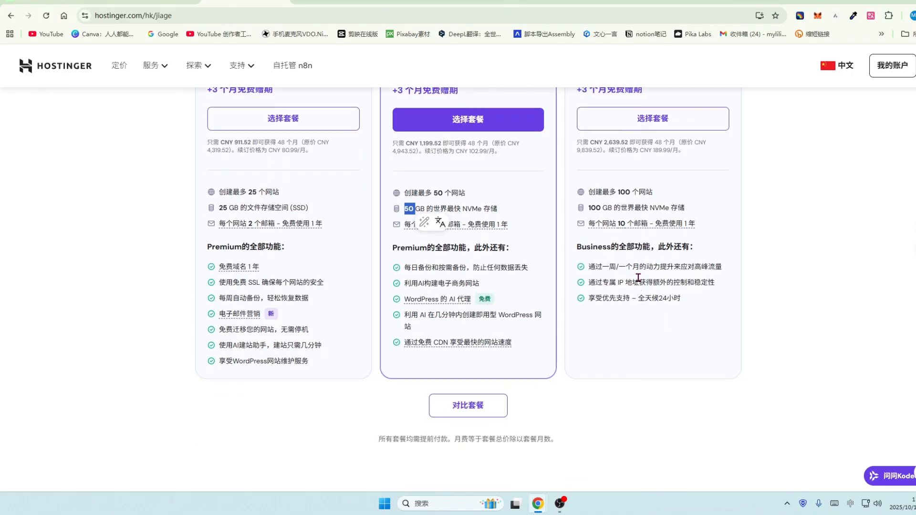
drag(589, 282, 716, 286)
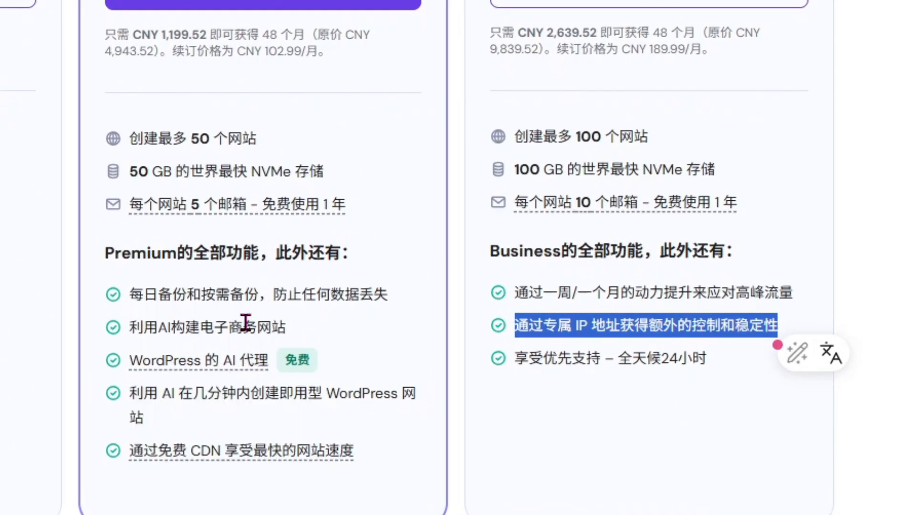
Choose the Cloud Startup plan and open its shopping cart
scroll(246, 323, up, 3)
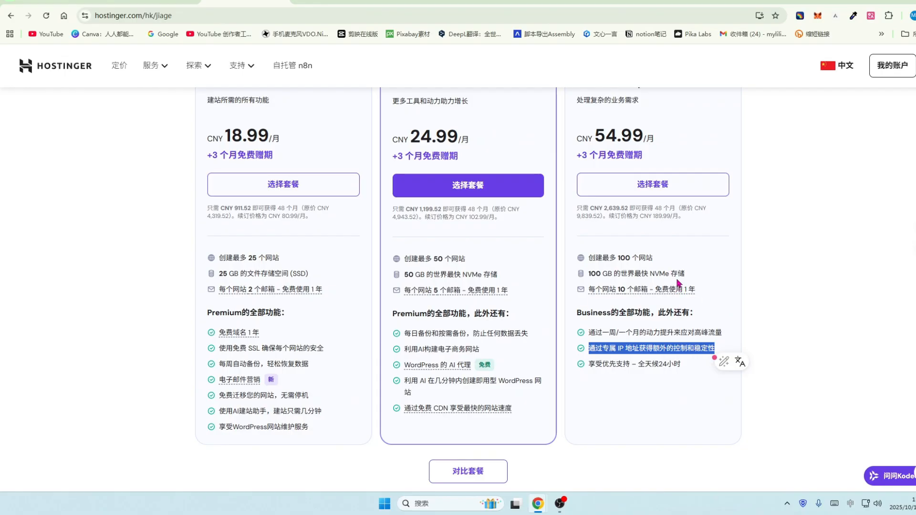
scroll(701, 270, up, 1)
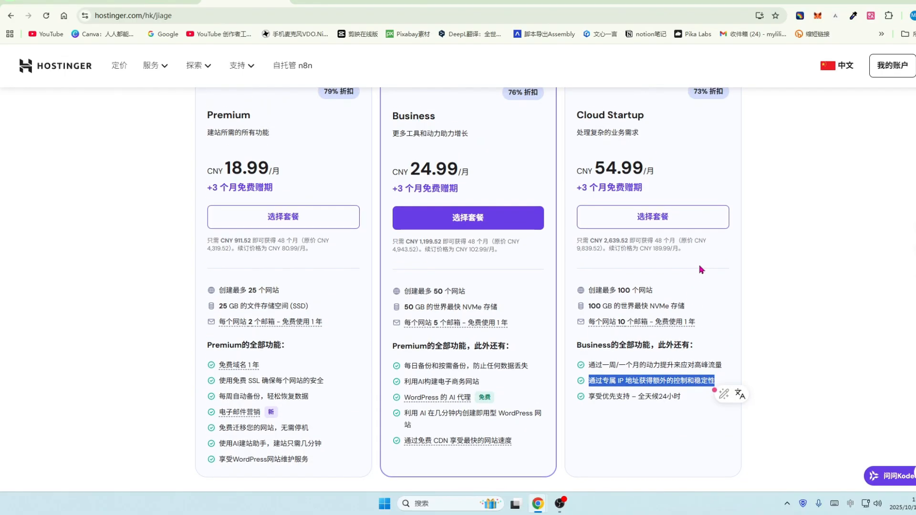
scroll(700, 269, up, 1)
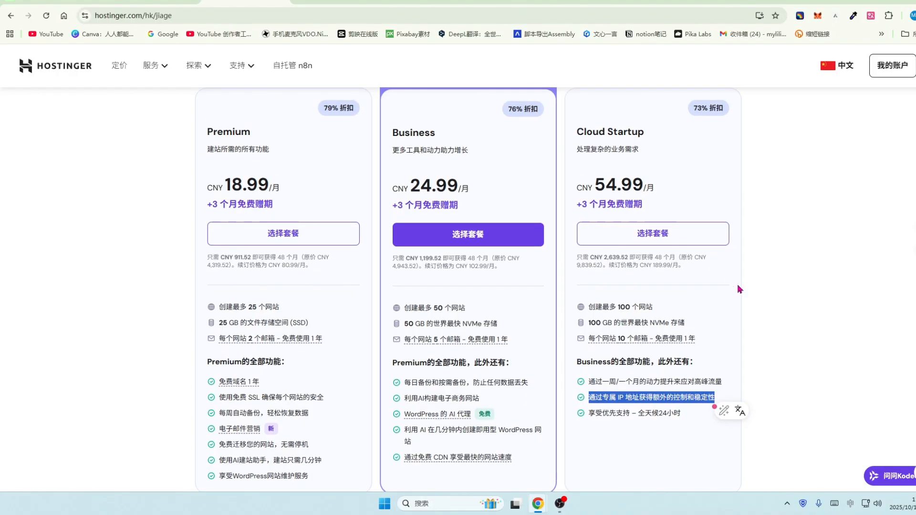
scroll(739, 289, up, 2)
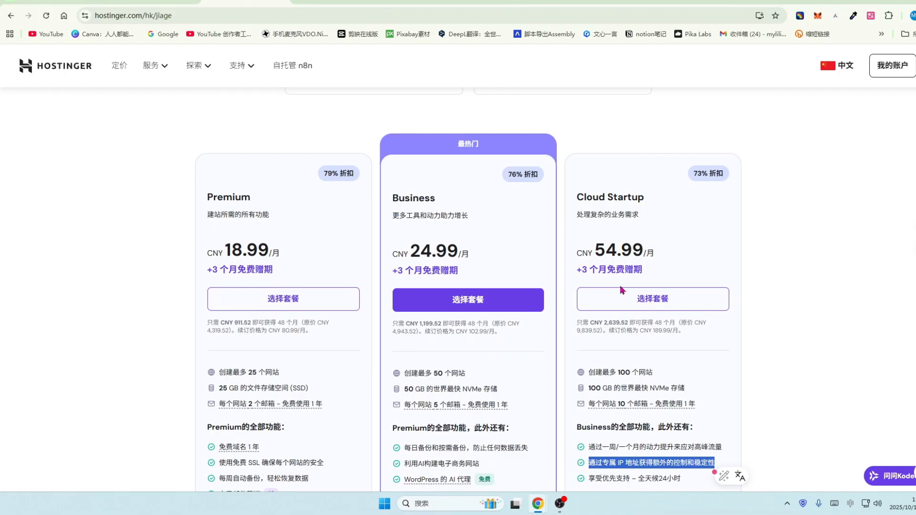
click(662, 303)
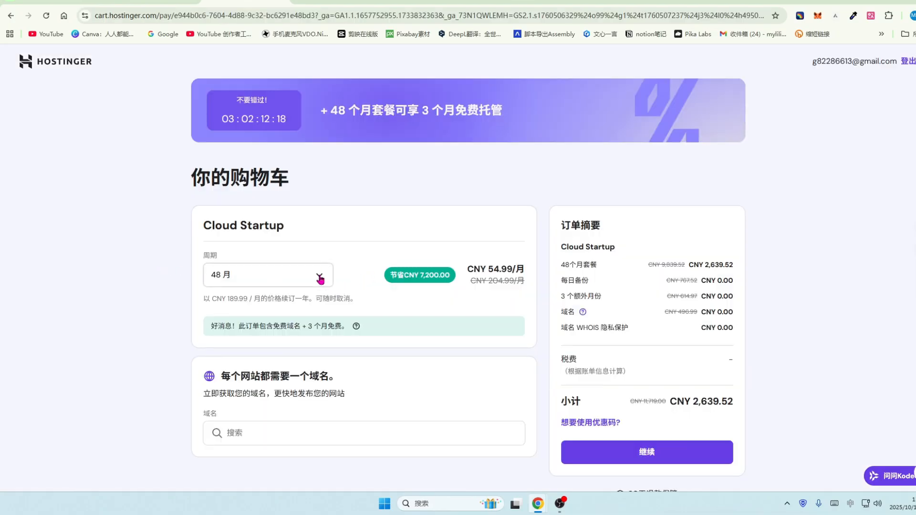
Preview the Cloud Startup price with the 周期 set to 1 月, and set it back to 48 月
click(318, 277)
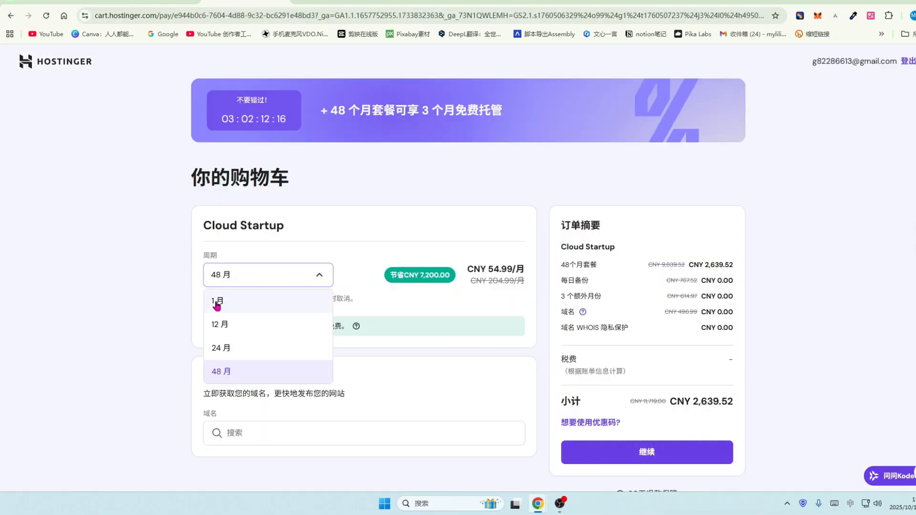
click(217, 302)
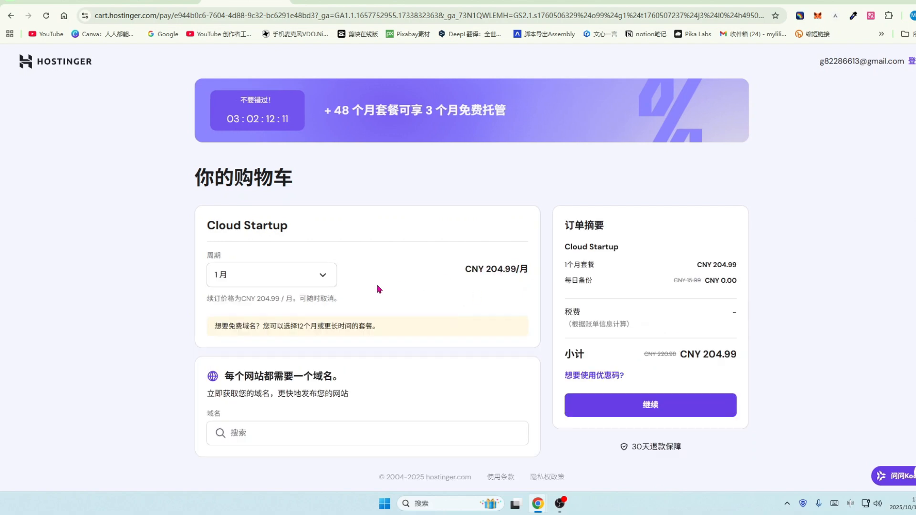
click(321, 280)
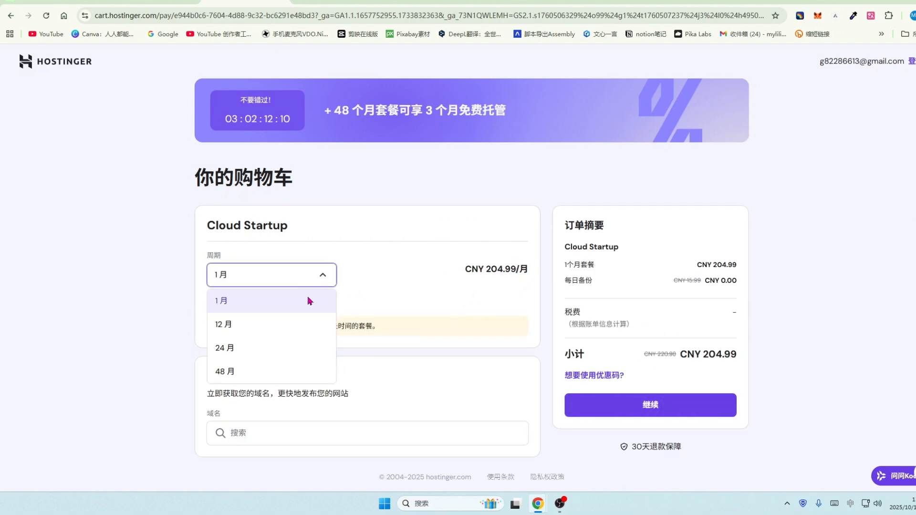
click(224, 370)
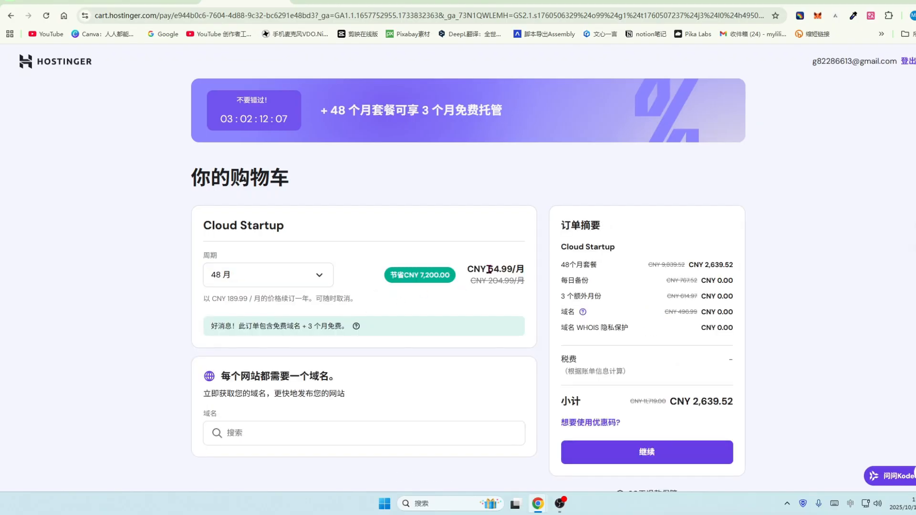
Highlight the 48-month monthly price, the free domain and extra months offer, and the 免费托管 wording in the banner
drag(488, 270, 524, 268)
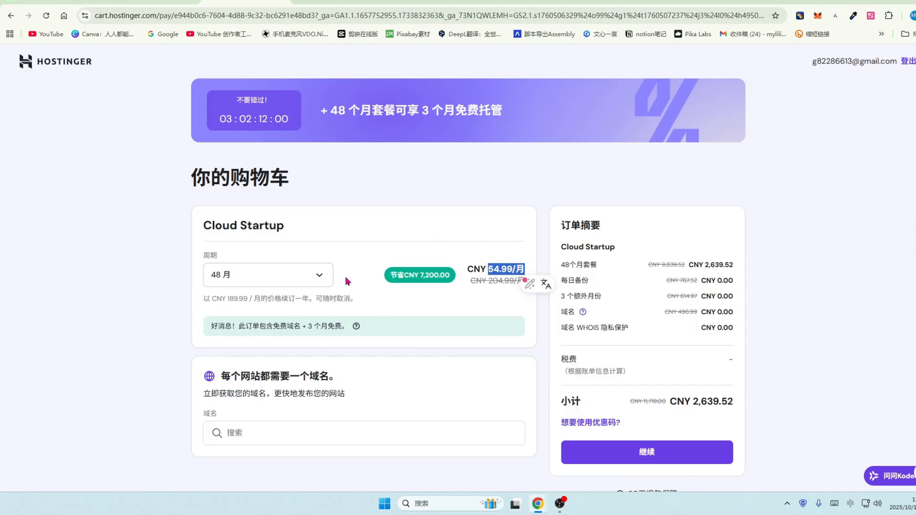
drag(243, 326, 344, 325)
drag(455, 111, 510, 112)
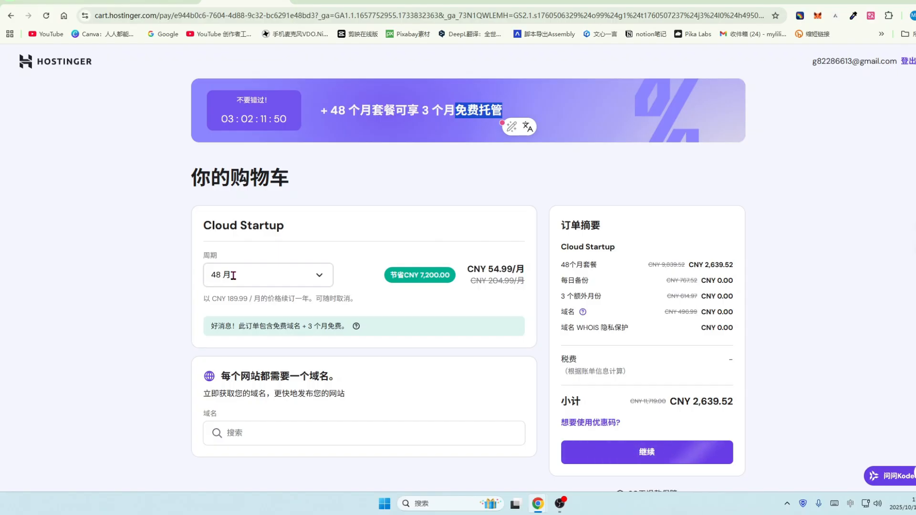
Preview the Cloud Startup price with the 周期 set to 12 月, and return it to 48 月
click(319, 277)
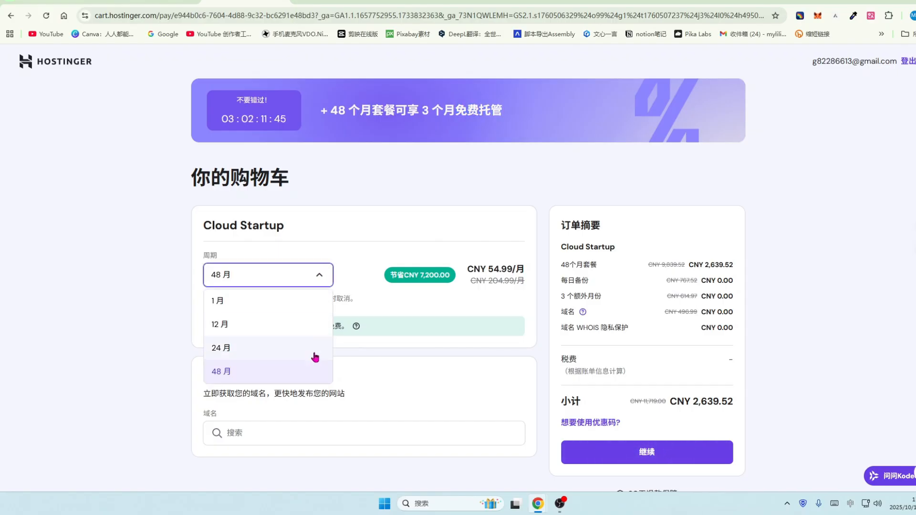
click(236, 334)
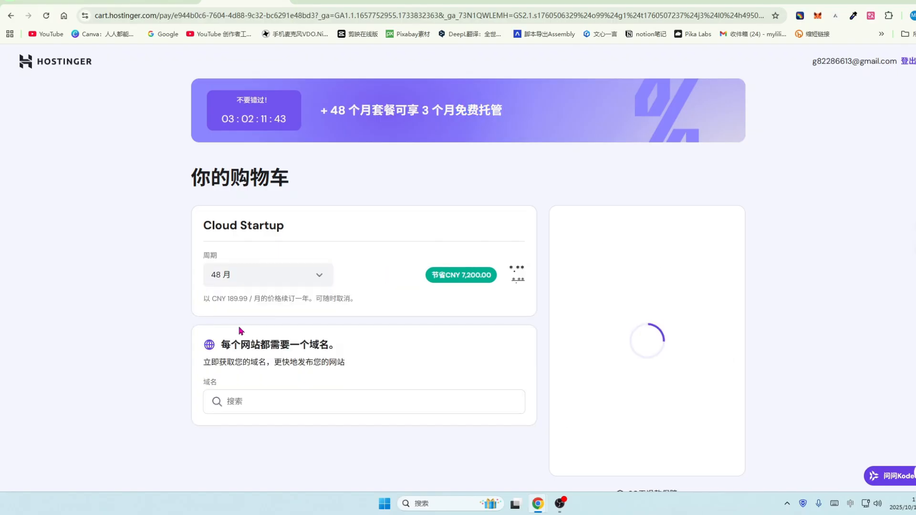
click(316, 275)
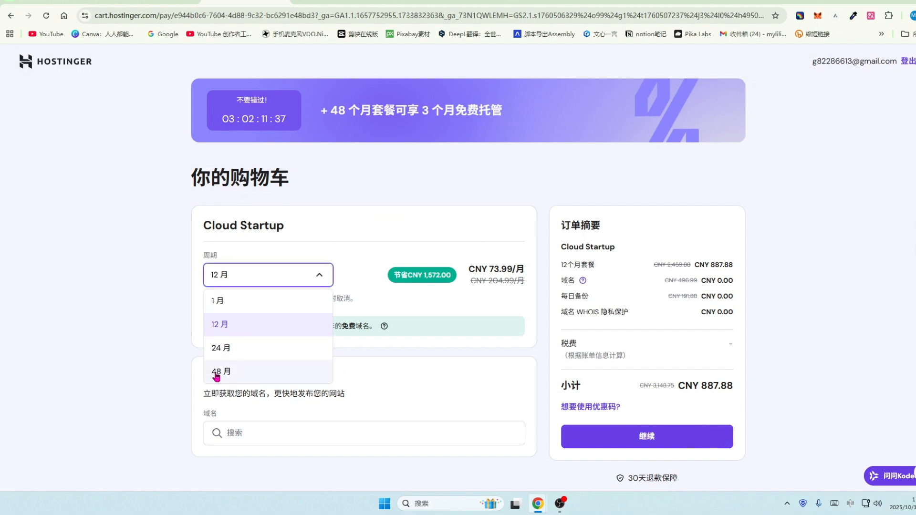
click(217, 375)
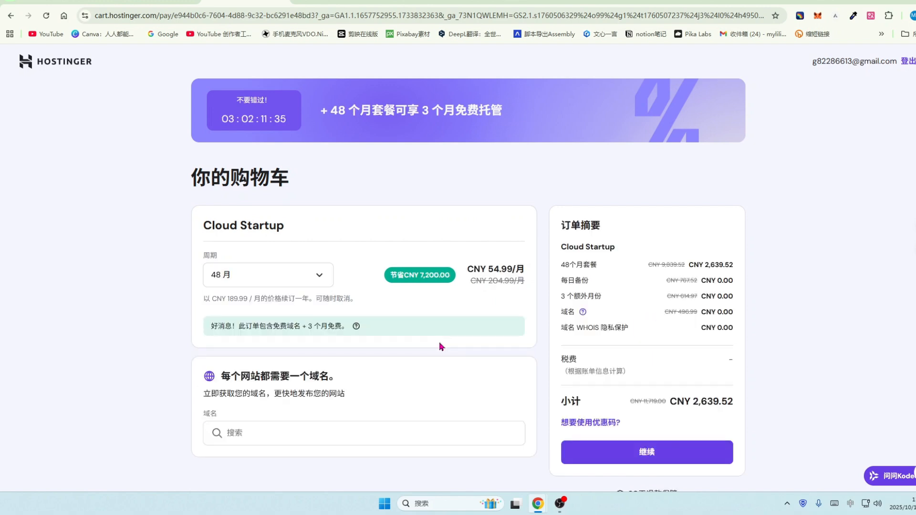
Highlight the 30天退款保障 note and proceed from the cart through the 帐单地址 section to the 支付 section
scroll(439, 346, down, 1)
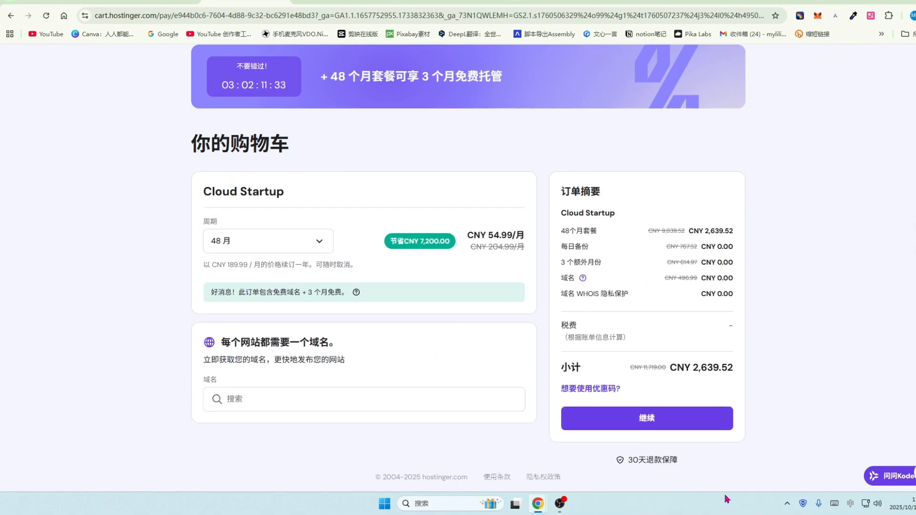
drag(630, 459, 691, 464)
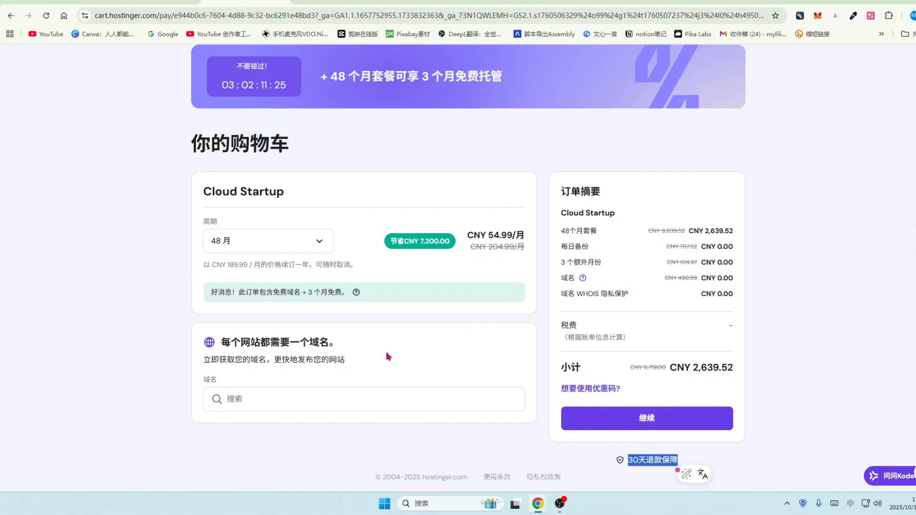
click(655, 421)
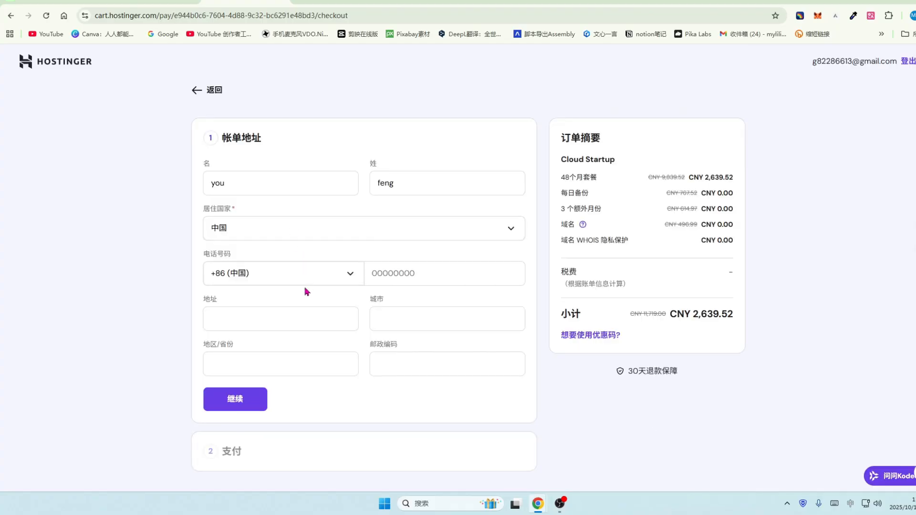
scroll(306, 291, down, 2)
click(239, 384)
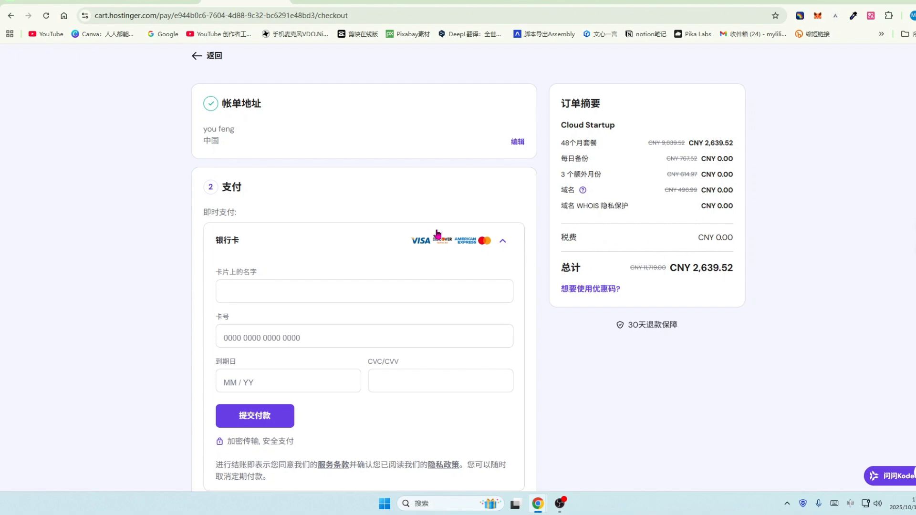
Review the available payment methods, choose AliPay and continue to the Alipay payment
scroll(378, 344, down, 5)
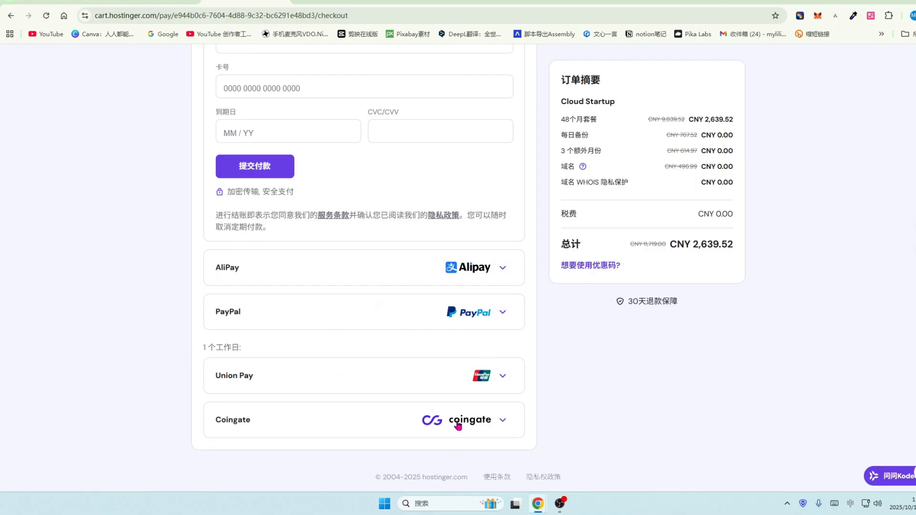
click(502, 267)
click(266, 201)
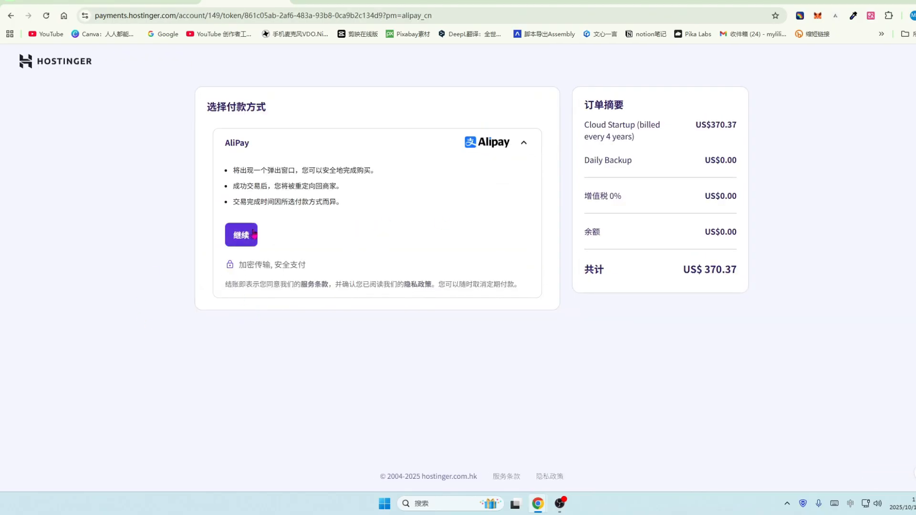
click(241, 239)
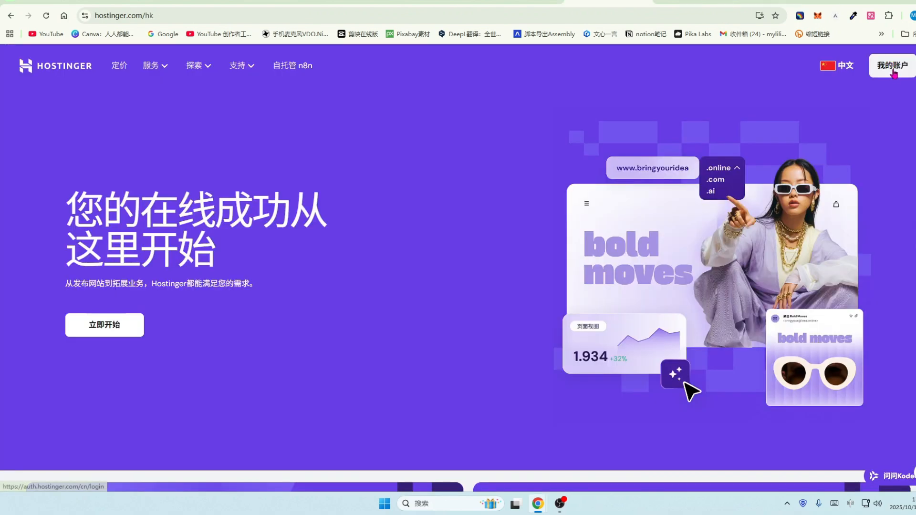
Open the Hostinger account's 网站列表 and look over the options menu of the second listed website
click(898, 68)
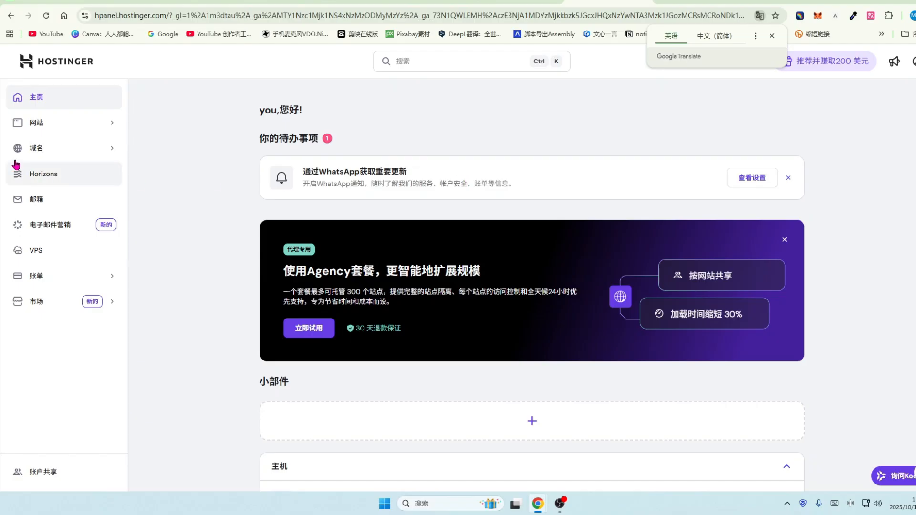
click(113, 126)
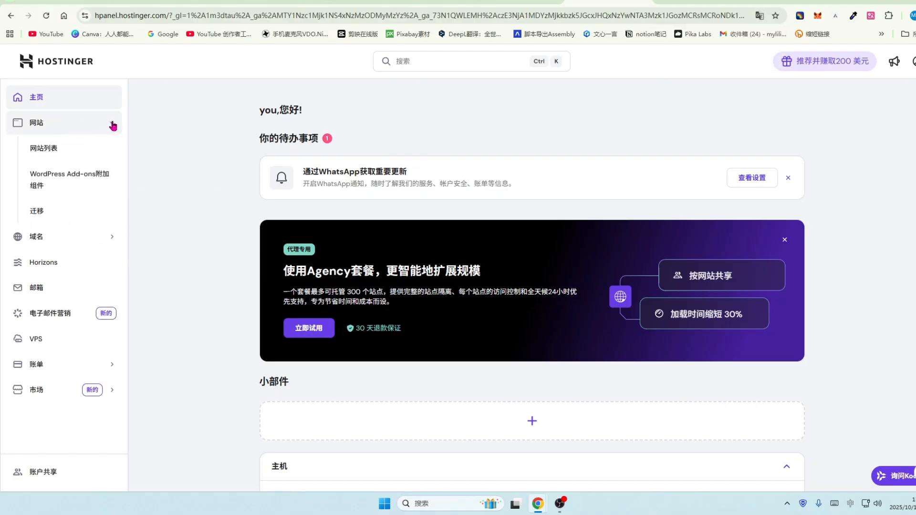
click(39, 150)
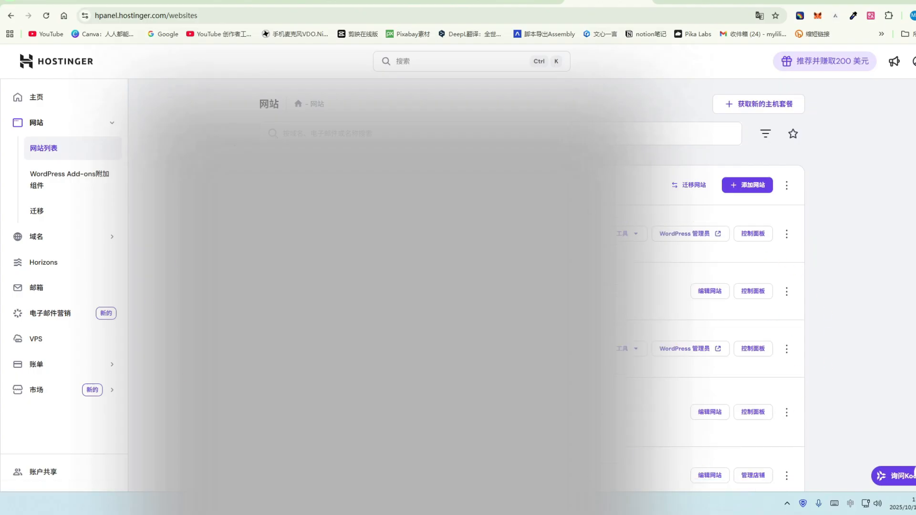
click(787, 291)
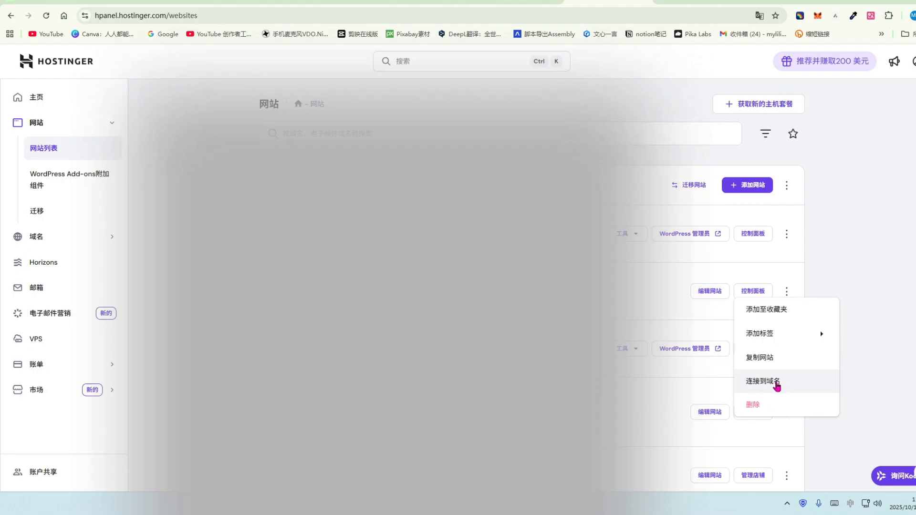
click(620, 334)
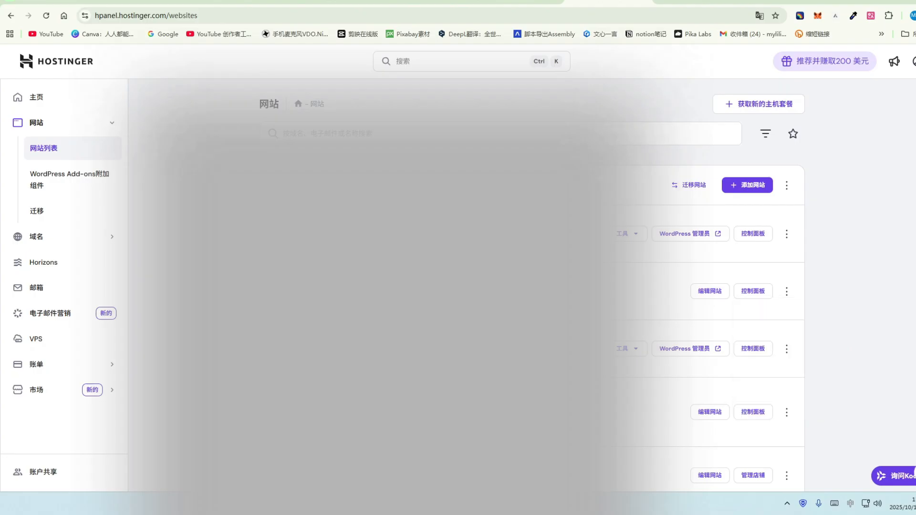
Start adding a new WordPress website from the website list
scroll(534, 286, down, 1)
scroll(534, 286, up, 1)
click(759, 188)
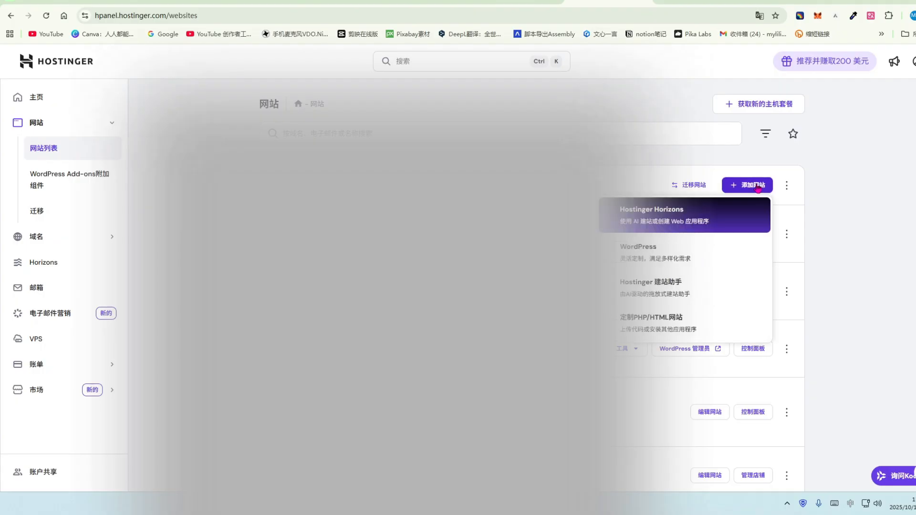
click(686, 253)
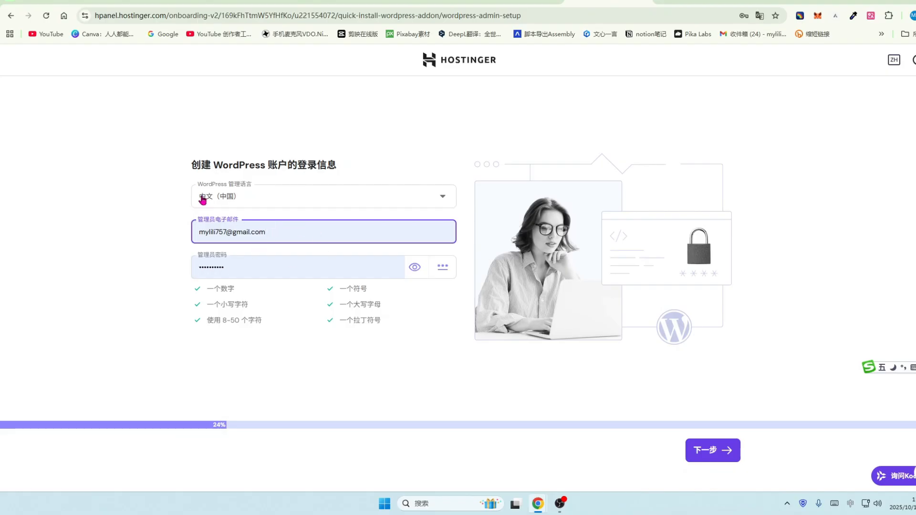
Browse the WordPress admin languages, keep 中文（中国） and continue with the filled-in administrator e-mail and password
click(443, 197)
scroll(241, 272, down, 20)
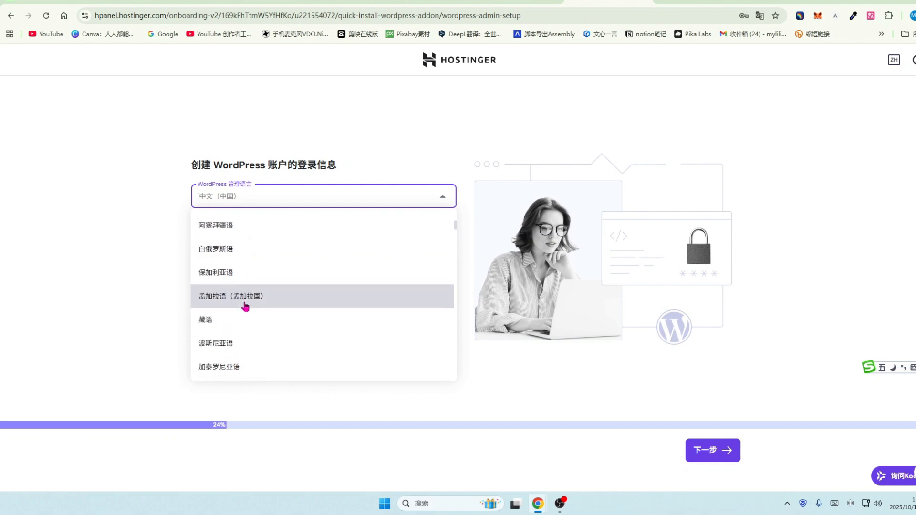
scroll(252, 305, down, 10)
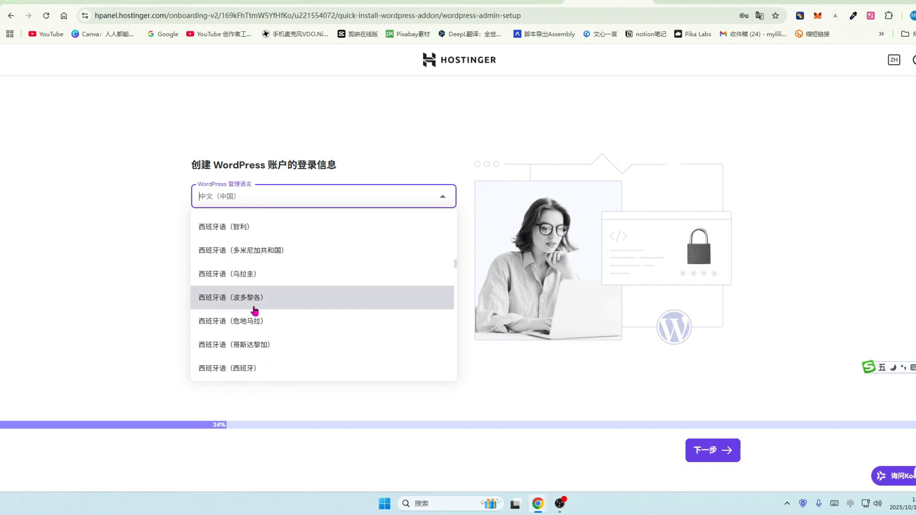
click(84, 289)
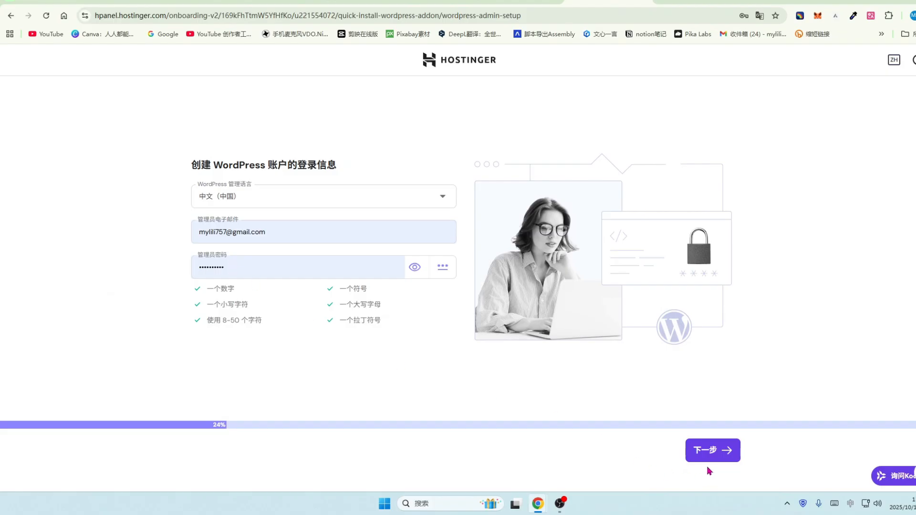
click(697, 450)
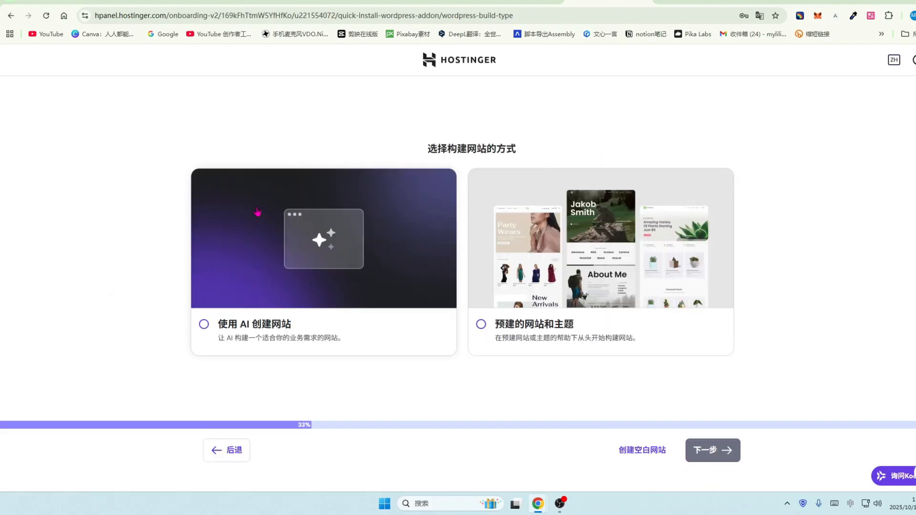
Create a blank website, highlight the domain in the address as an example, and use a temporary domain for the site
click(645, 452)
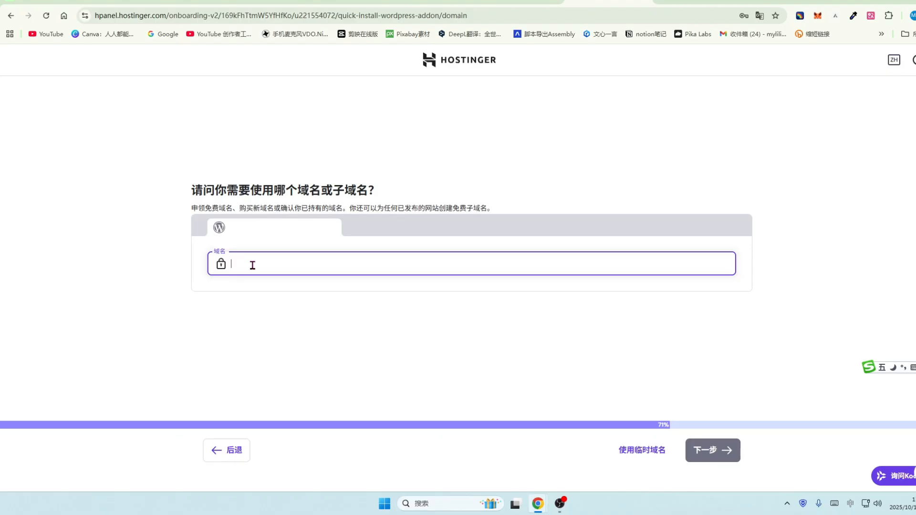
drag(122, 16, 180, 15)
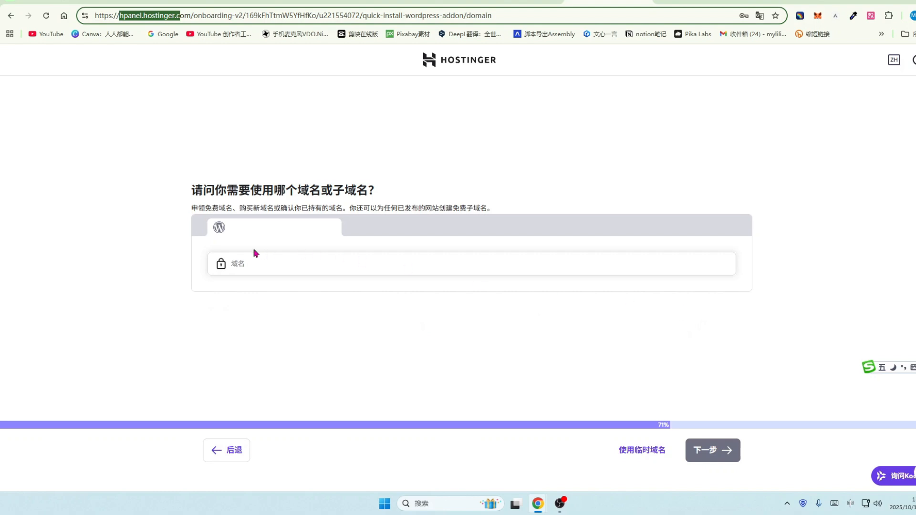
click(643, 455)
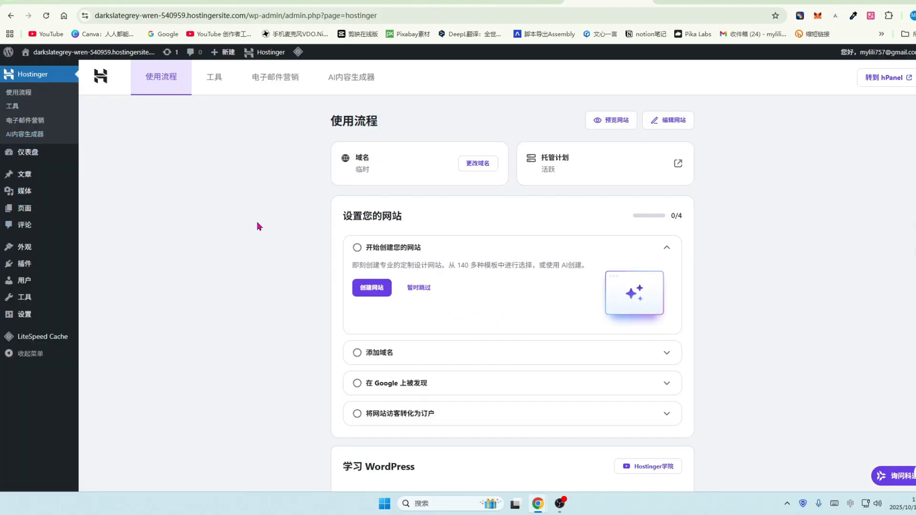
Open the WordPress 仪表盘 and look over its navigation entries and page modules
mouse_move(62, 157)
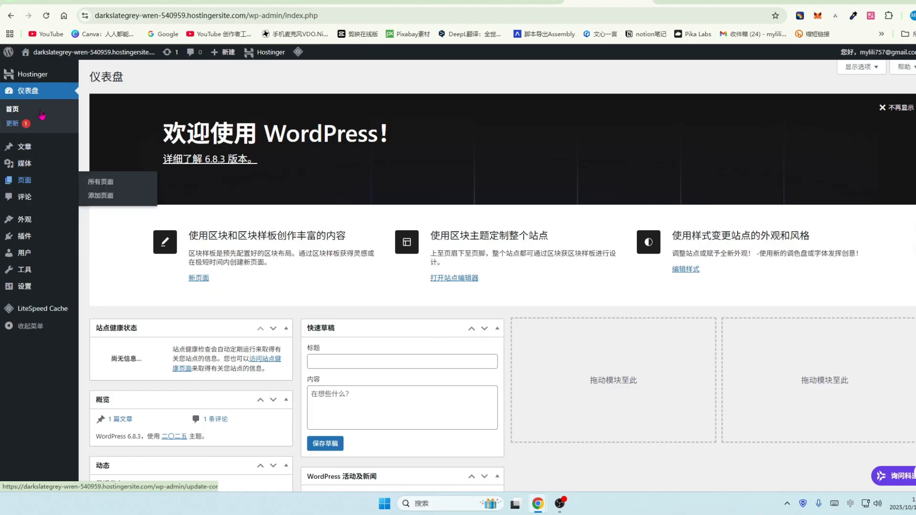
mouse_move(52, 319)
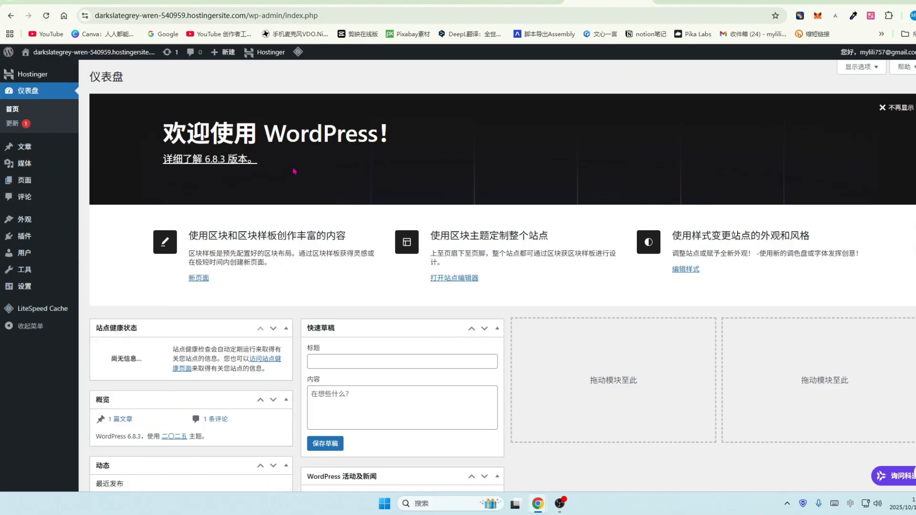
scroll(294, 170, down, 3)
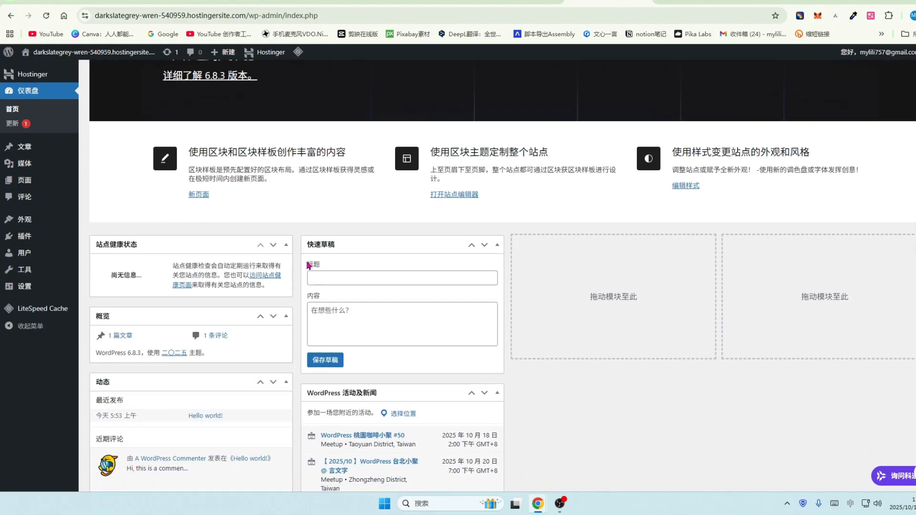
scroll(266, 292, down, 1)
scroll(431, 335, up, 3)
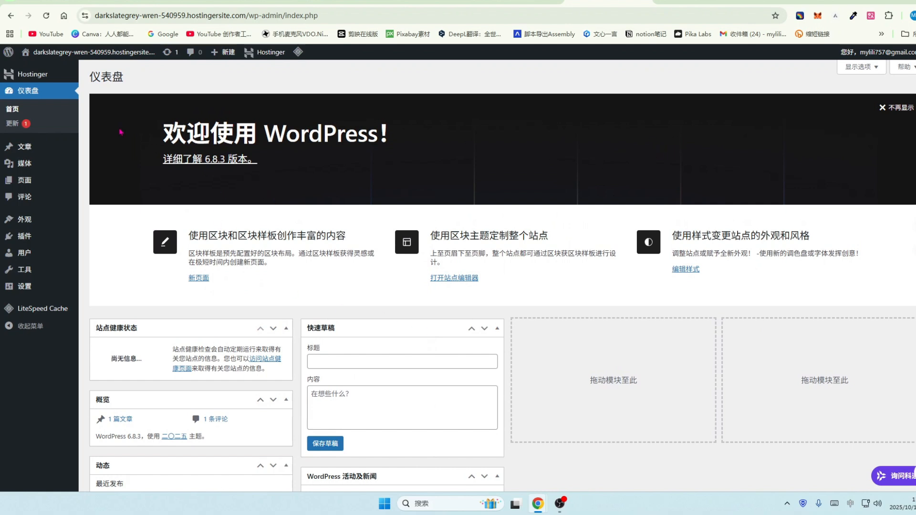
Hide 欢迎, WordPress 活动及新闻, 快速草稿, 动态, 概览 and 站点健康状态 from the dashboard, then reopen its 首页
click(875, 70)
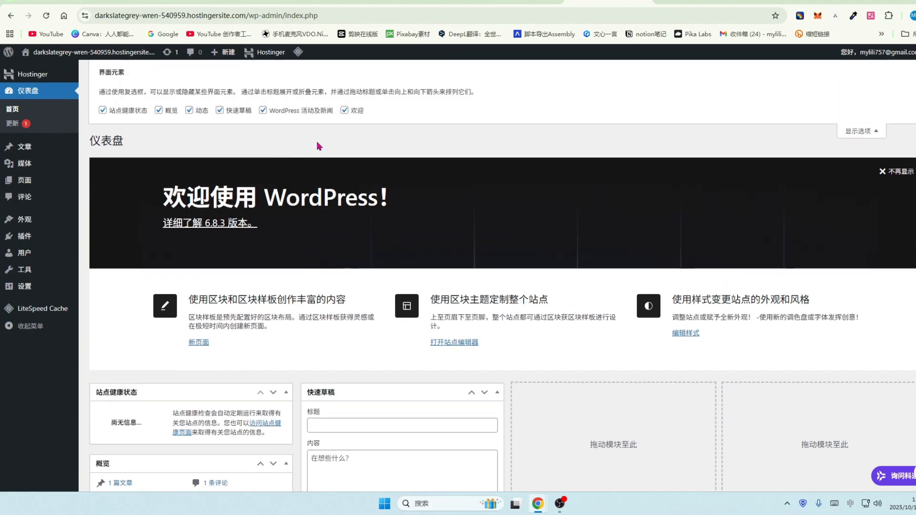
click(345, 110)
click(262, 111)
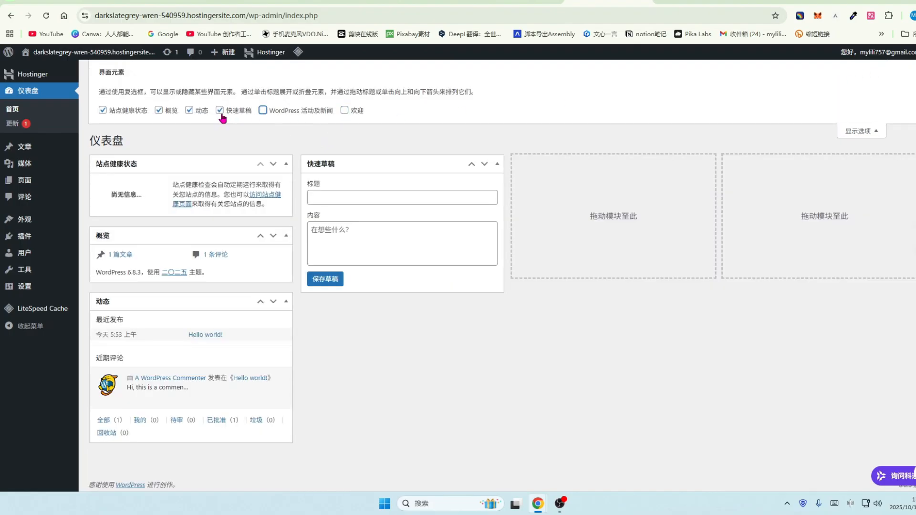
click(221, 110)
click(188, 111)
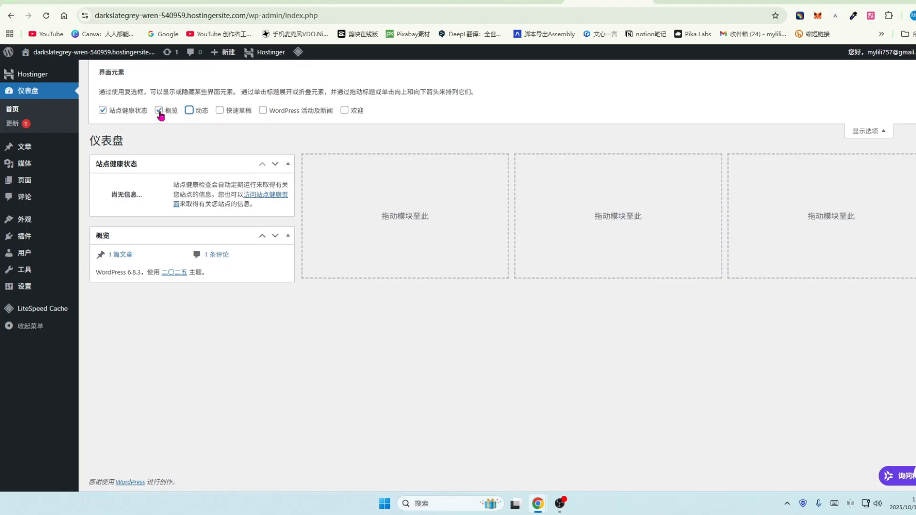
click(158, 111)
click(111, 114)
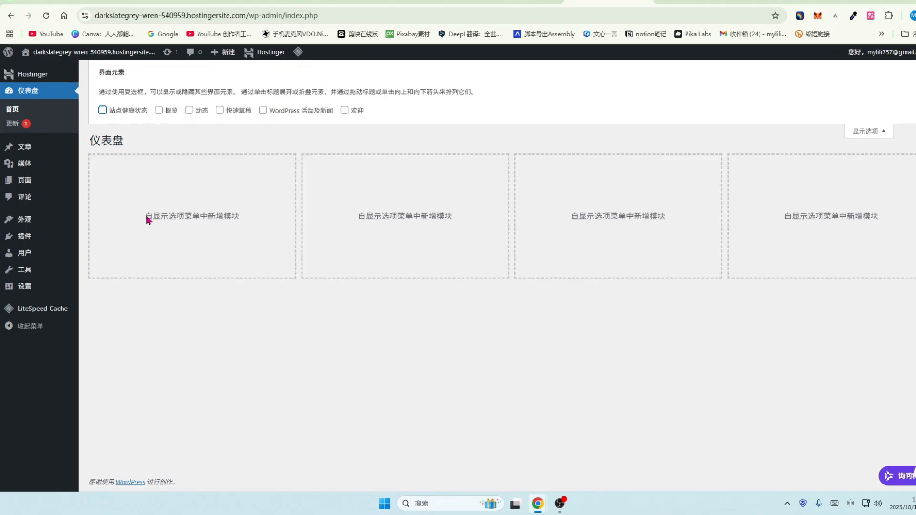
click(867, 131)
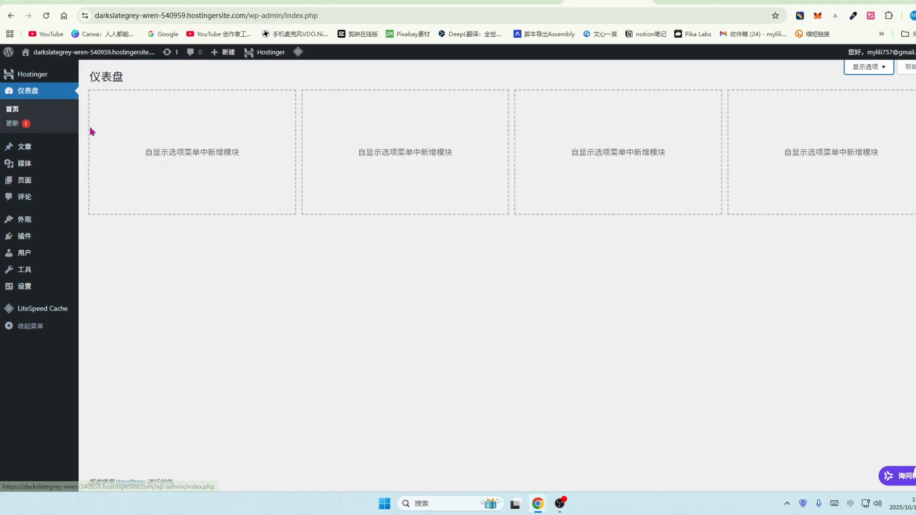
mouse_move(65, 268)
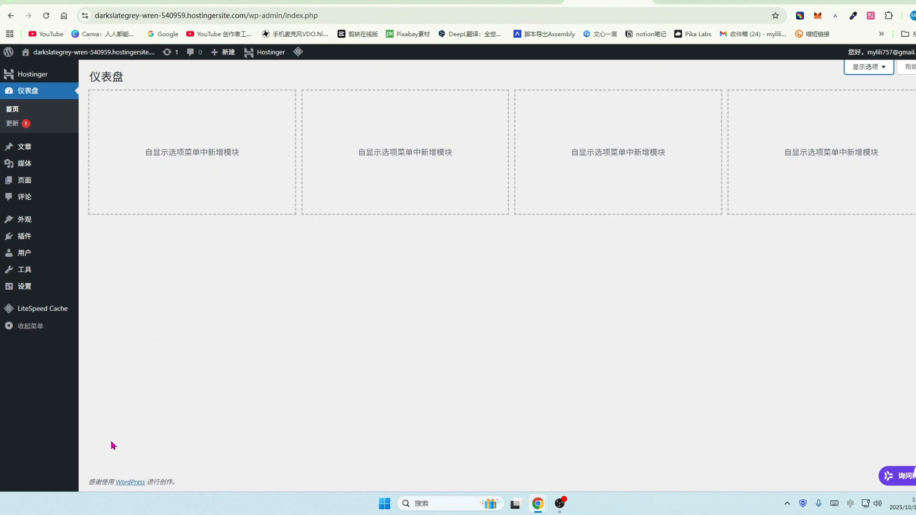
click(12, 111)
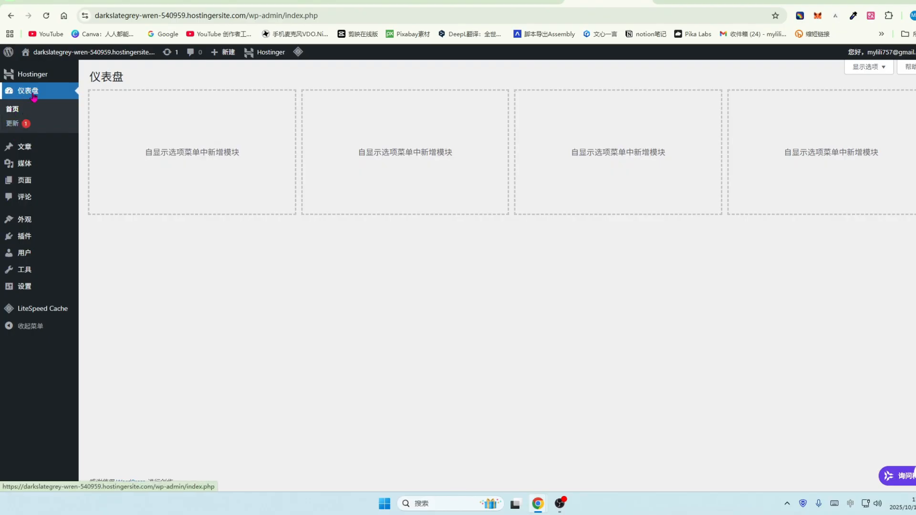
Add a new post from the 文章 list, dismiss the editor's welcome guide and title the post 衣服穿搭
mouse_move(27, 150)
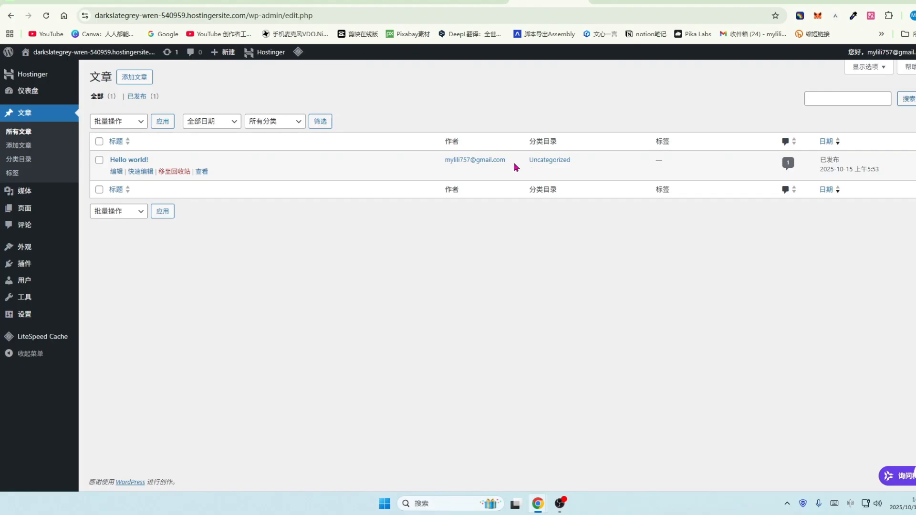
click(134, 78)
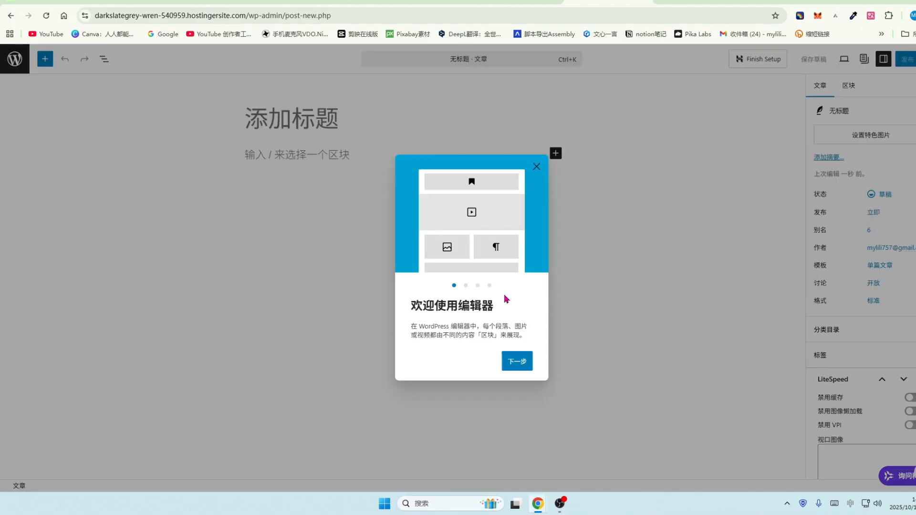
click(538, 167)
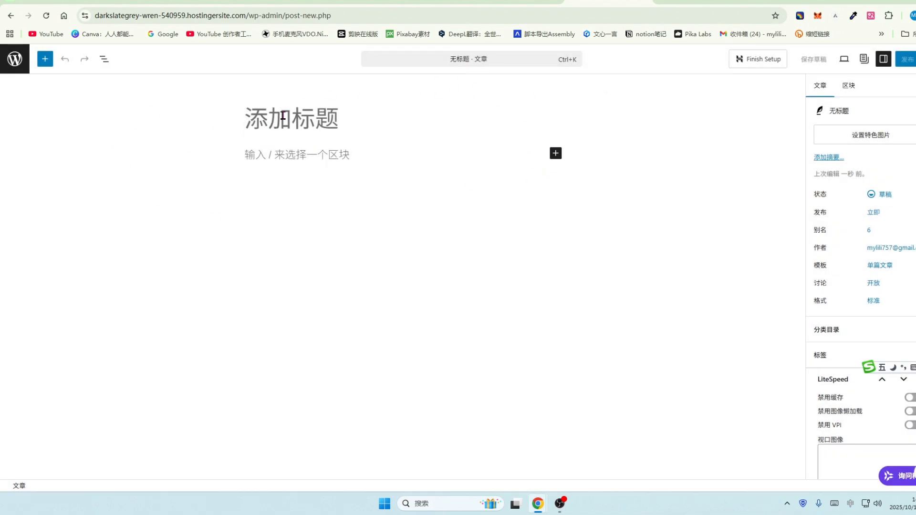
text(衣服穿搭)
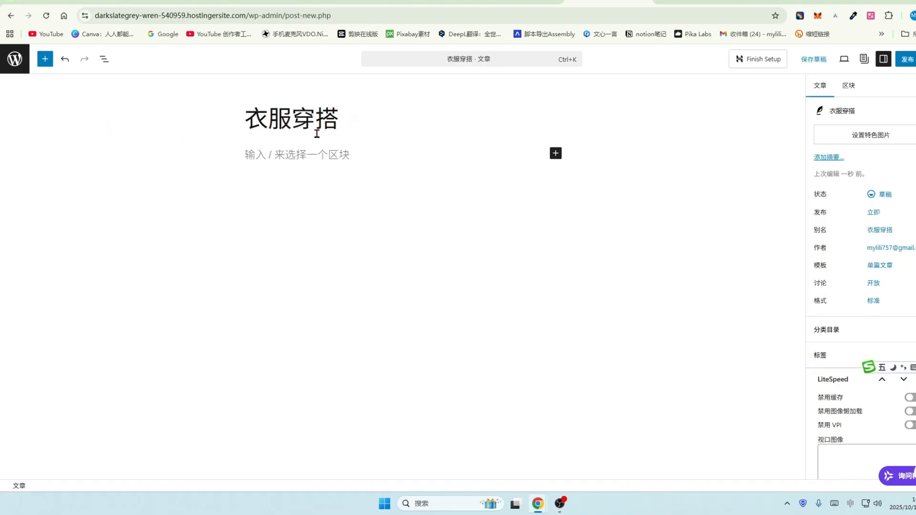
Publish the 衣服穿搭 post immediately with public visibility and highlight its title
drag(246, 118, 364, 115)
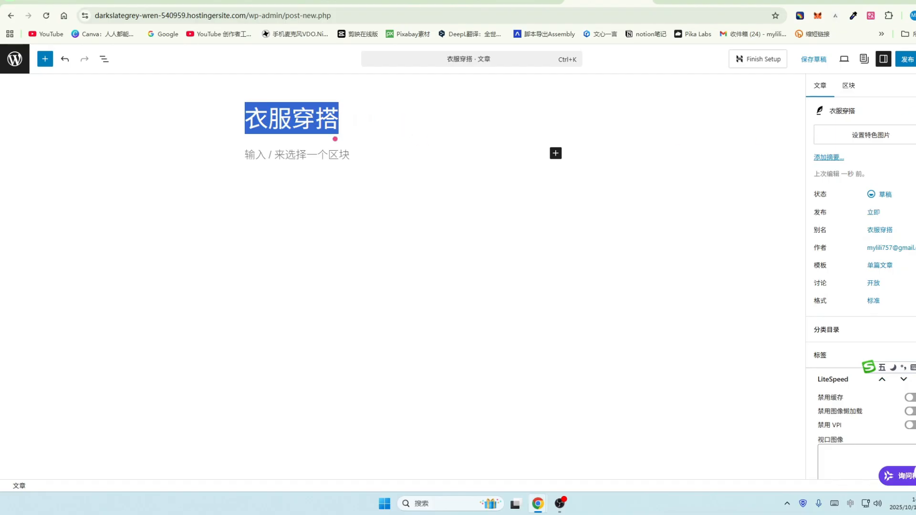
click(909, 60)
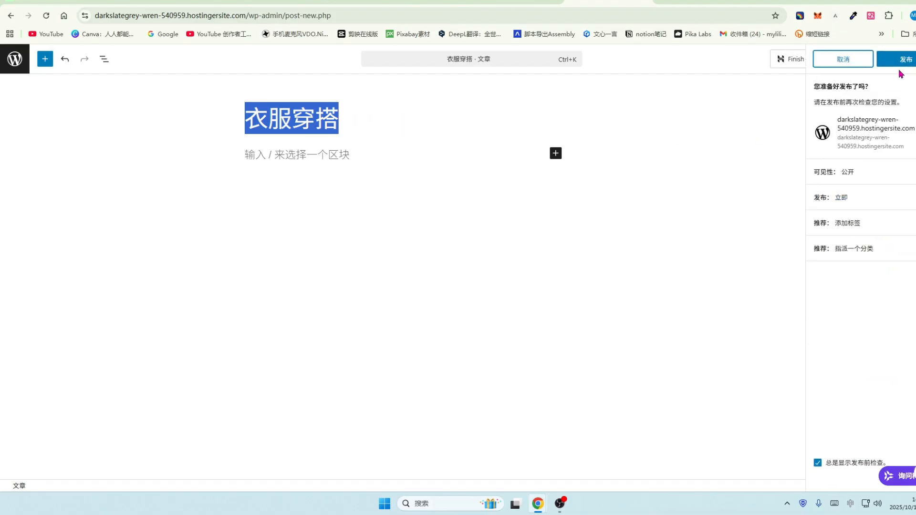
click(908, 61)
click(370, 109)
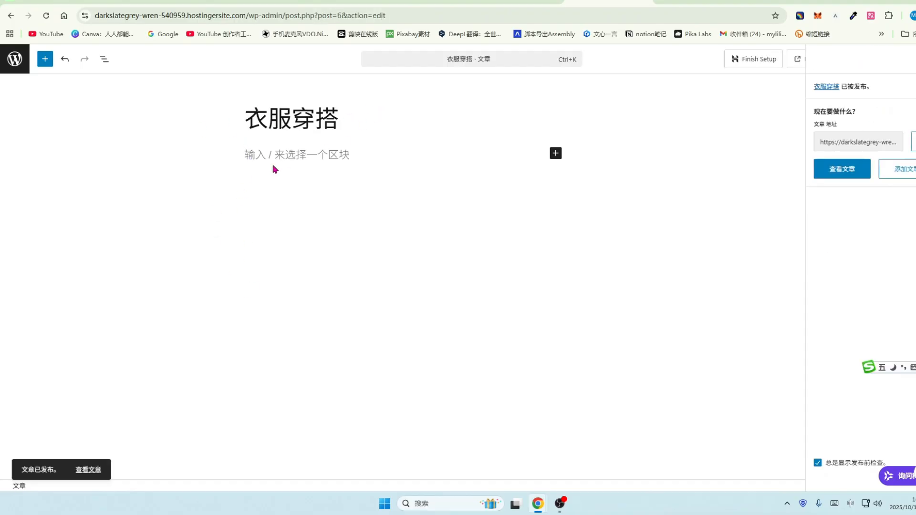
drag(243, 127, 385, 118)
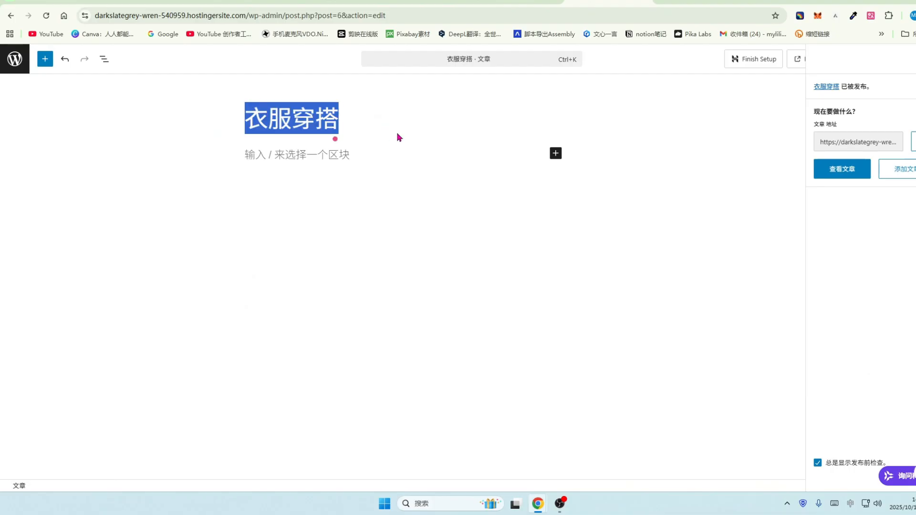
Switch to ChatGPT and send the prompt 帮我写一篇衣服穿搭的博客文章
click(427, 1)
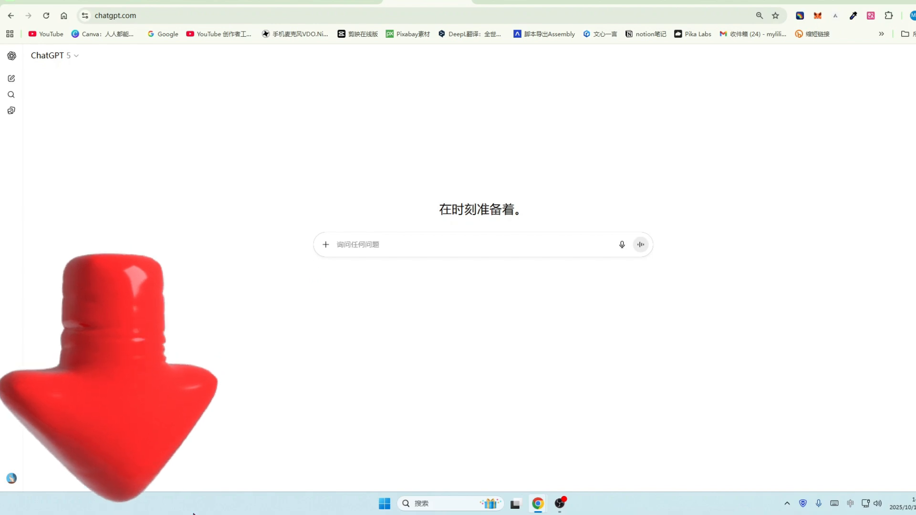
click(356, 247)
text(衣服穿搭的博客文章)
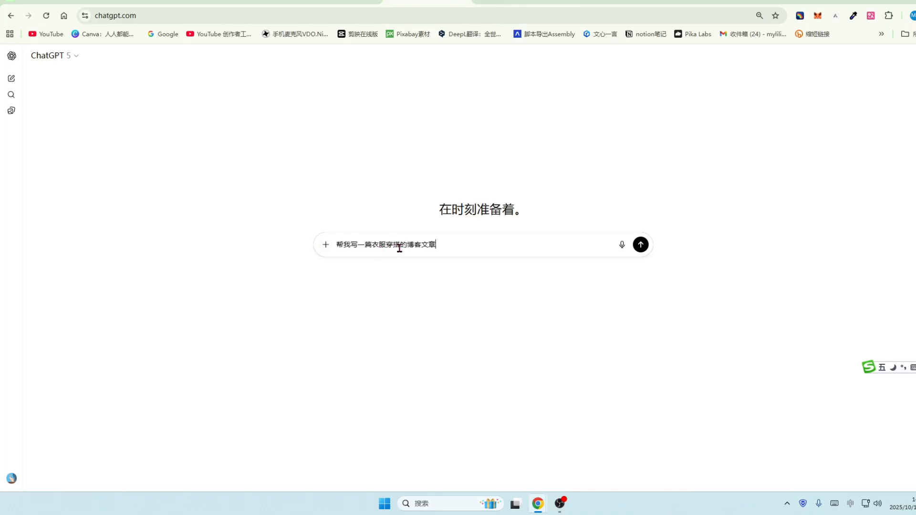
click(640, 246)
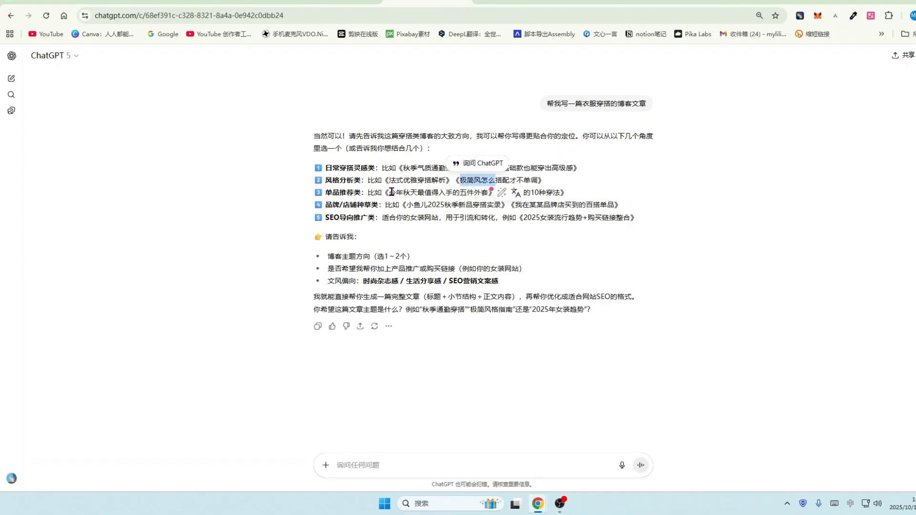
Copy the suggested topic 今年秋天最值得入手的五件外套 from ChatGPT's reply and send it as the next prompt
drag(390, 192, 489, 193)
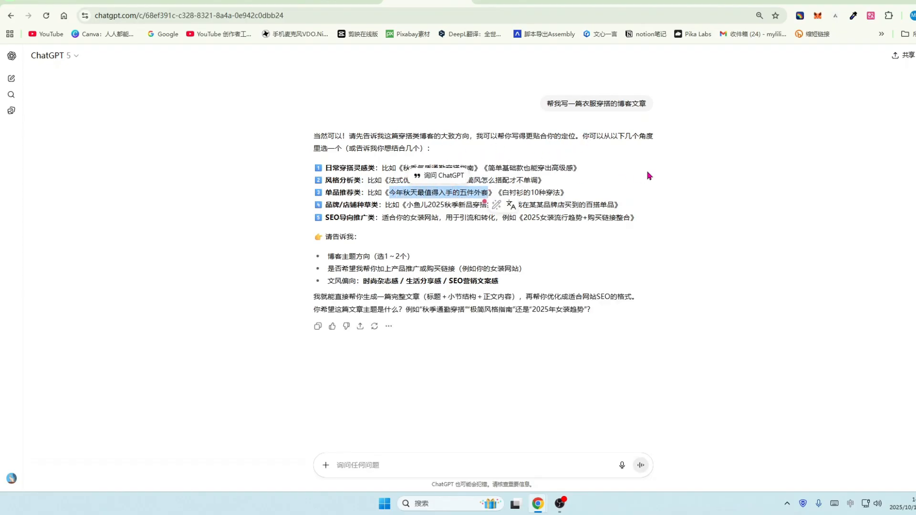
key(ctrl+c)
click(370, 465)
key(ctrl+v)
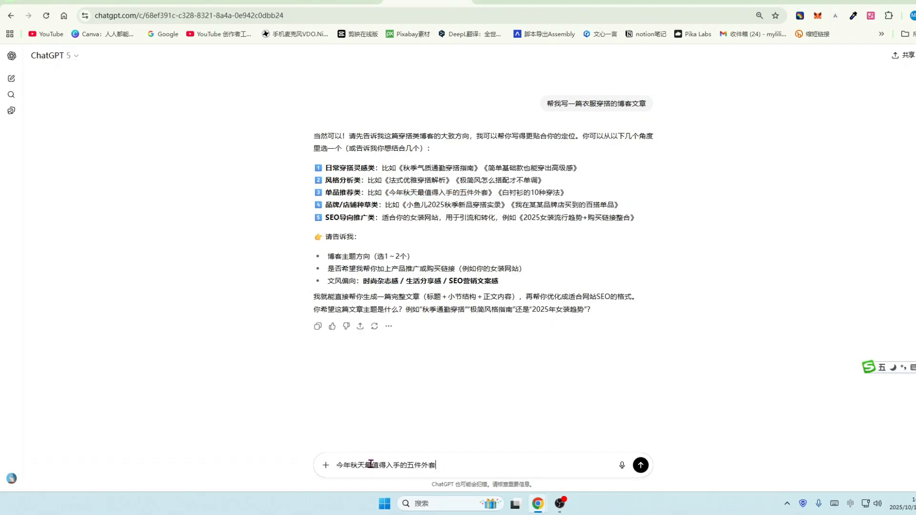
click(641, 466)
Copy ChatGPT's generated article and paste it into the body of the 衣服穿搭 post in WordPress
drag(329, 114, 525, 511)
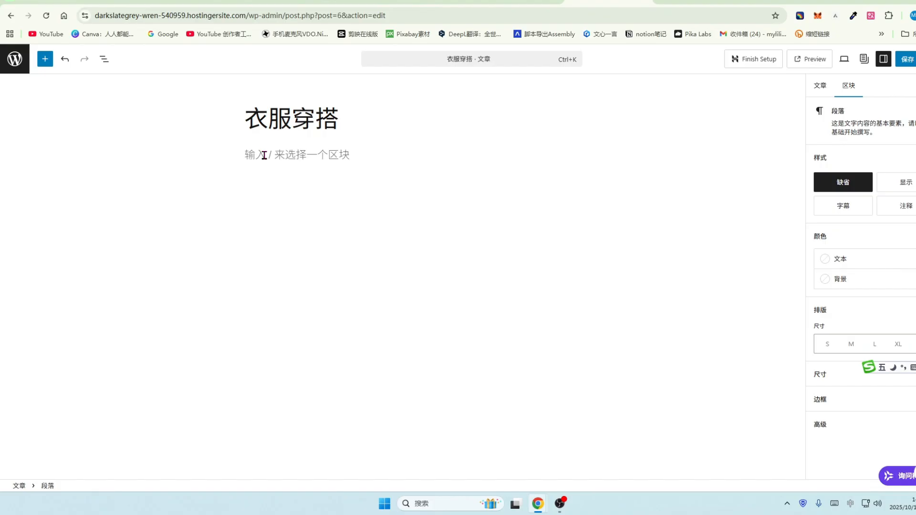
key(ctrl+v)
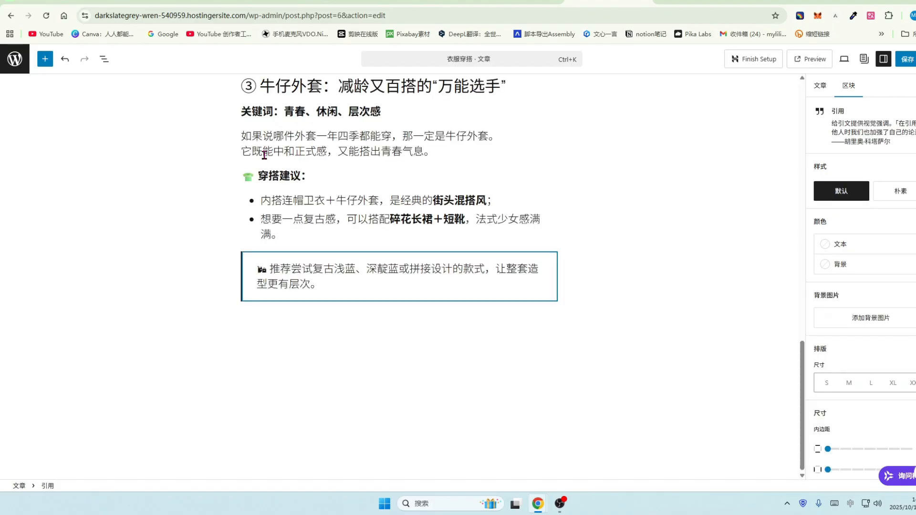
scroll(504, 256, up, 15)
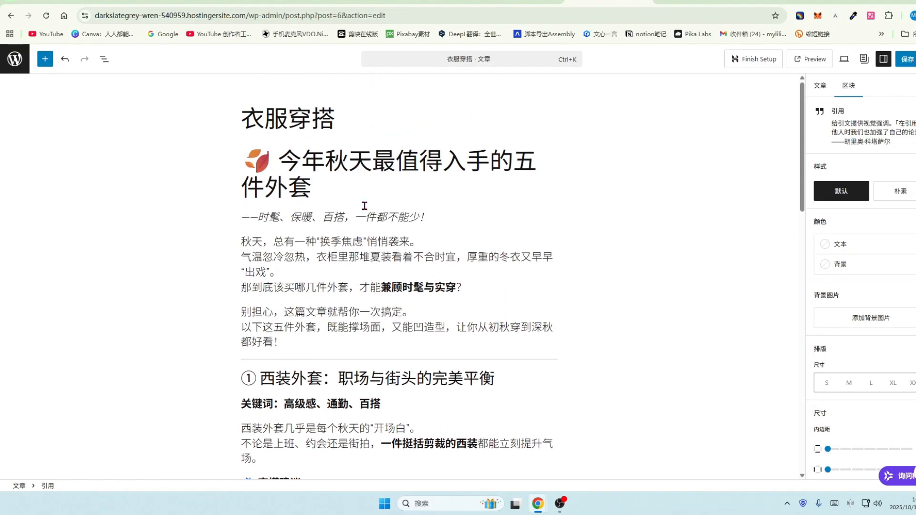
Look through the block library from media to theme blocks and save the updated 衣服穿搭 post
click(46, 65)
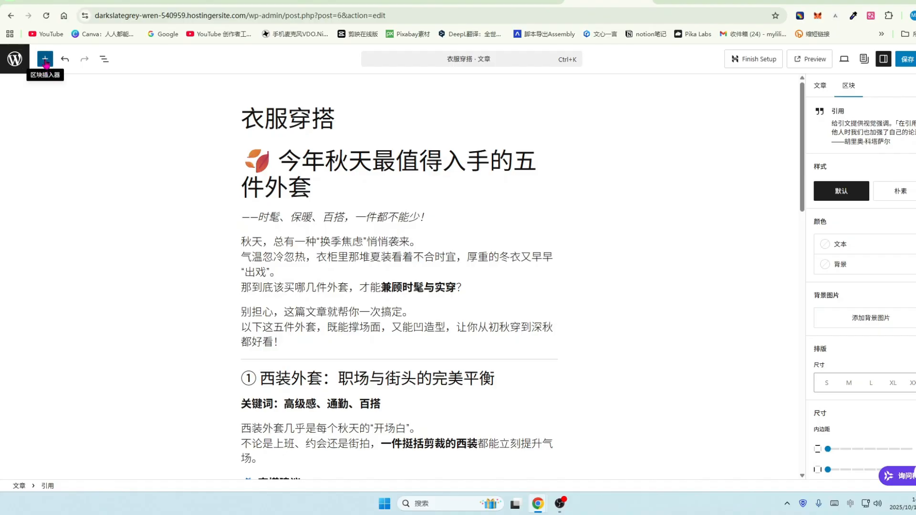
scroll(76, 229, down, 5)
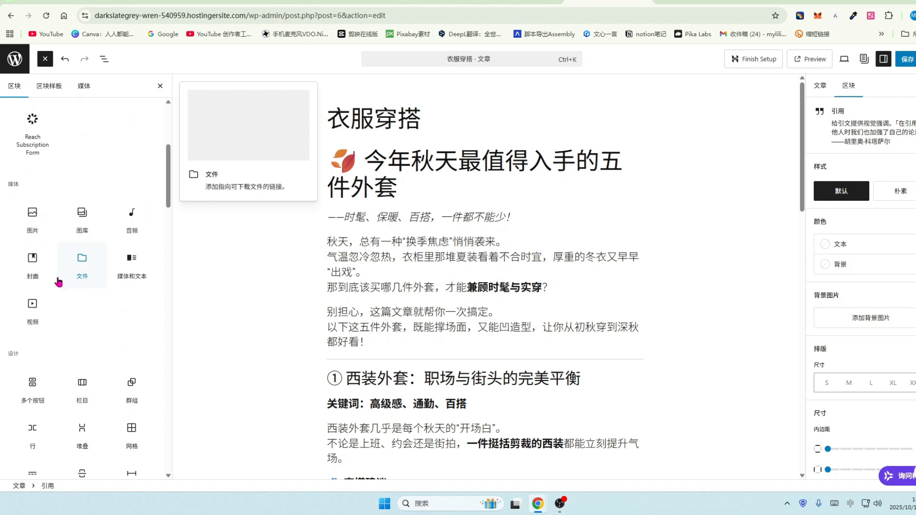
scroll(38, 211, down, 3)
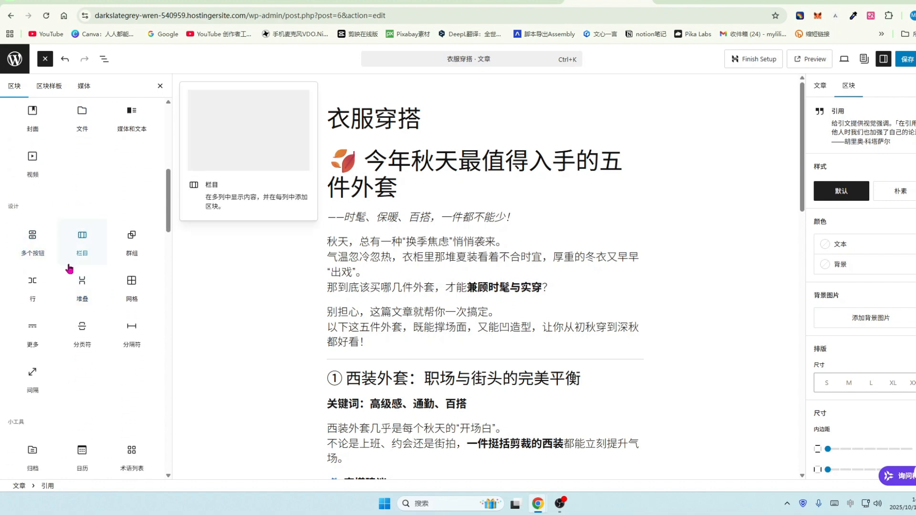
scroll(57, 287, down, 3)
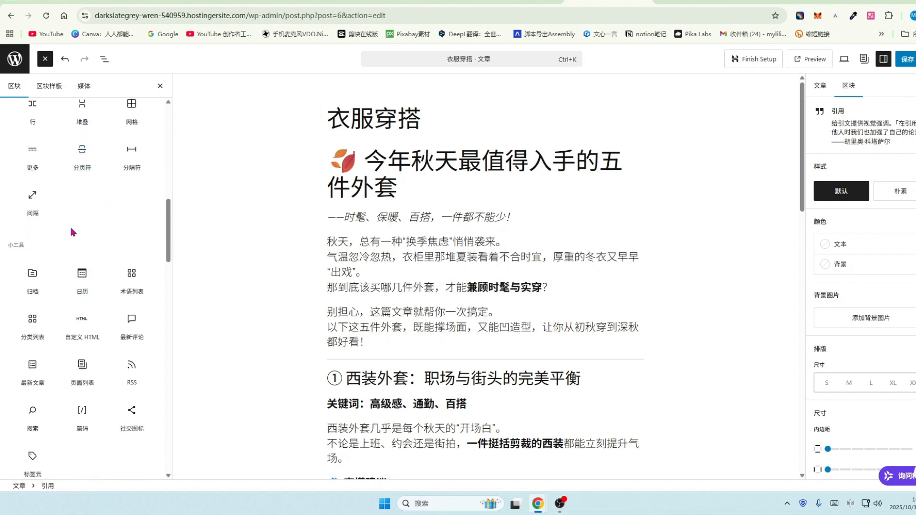
drag(168, 224, 166, 436)
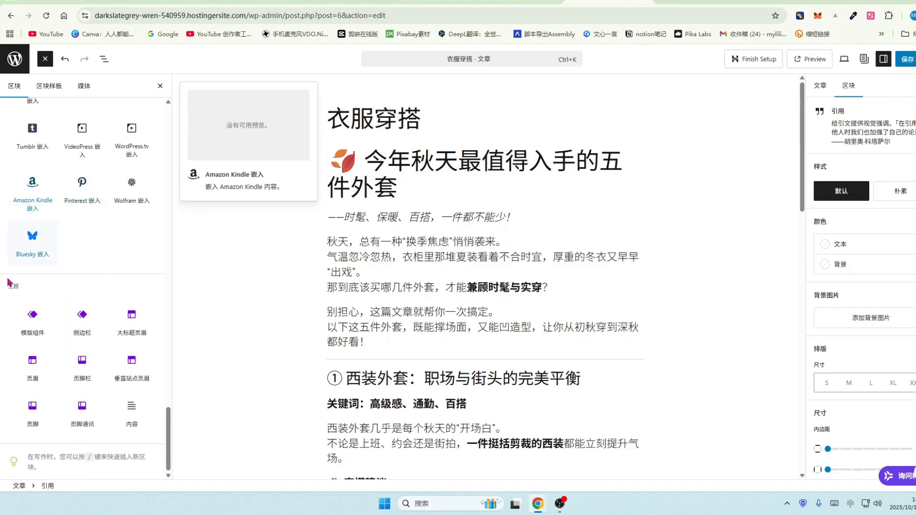
click(906, 59)
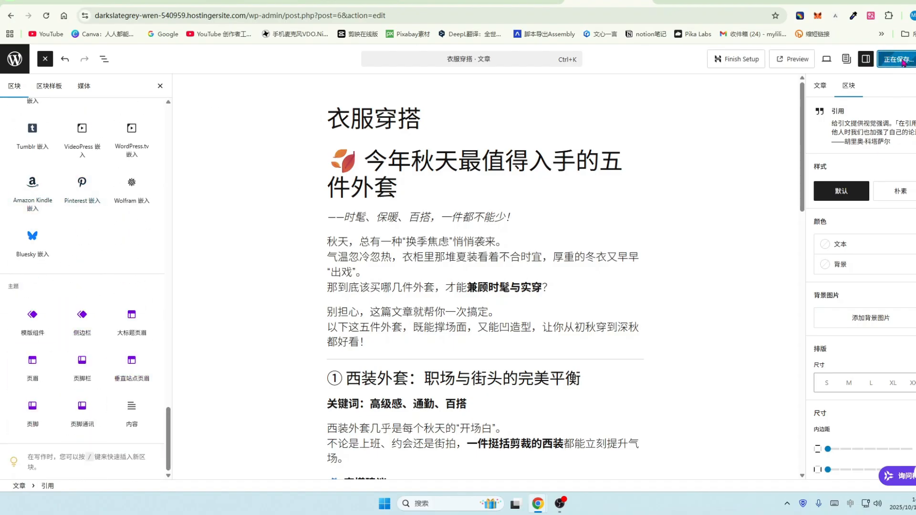
Copy 日常穿搭灵感类 from ChatGPT's reply and add it as a post category in WordPress
click(14, 60)
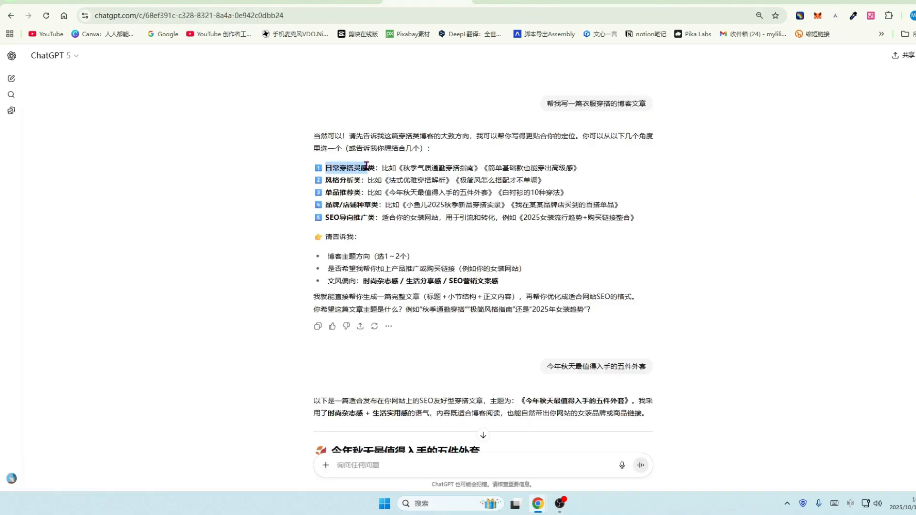
drag(366, 165, 376, 168)
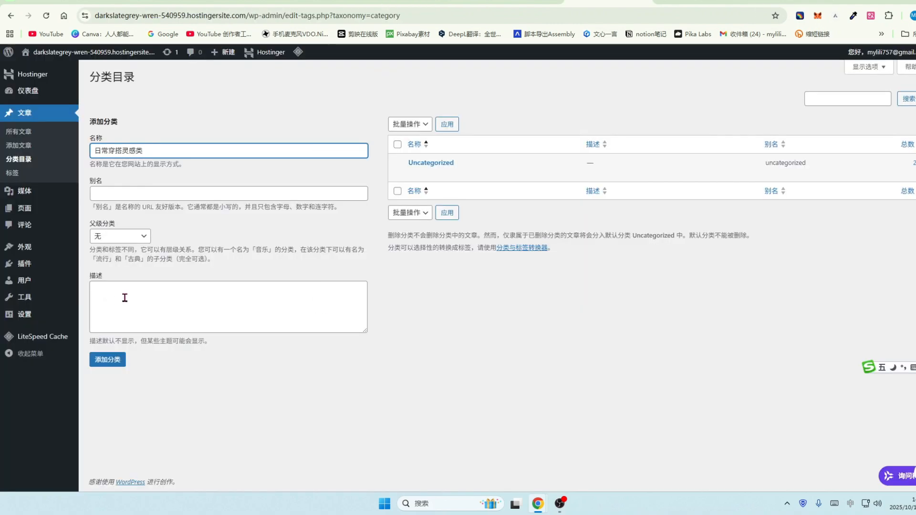
click(106, 358)
Add the post tag 服装 and open the list of all posts
click(12, 172)
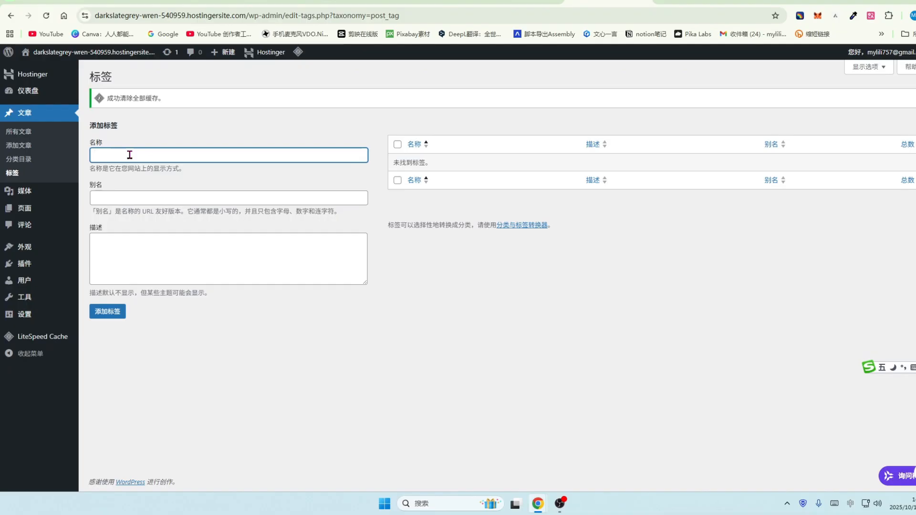
text(服装)
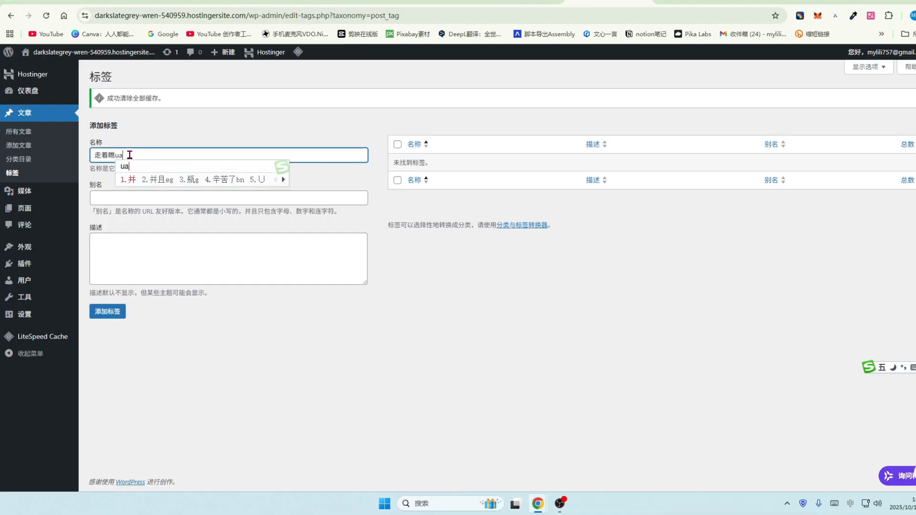
click(107, 312)
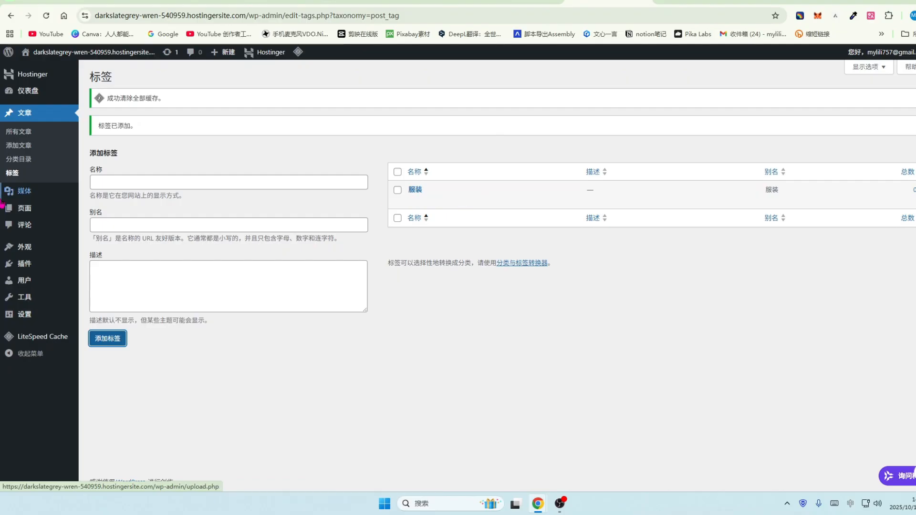
click(17, 116)
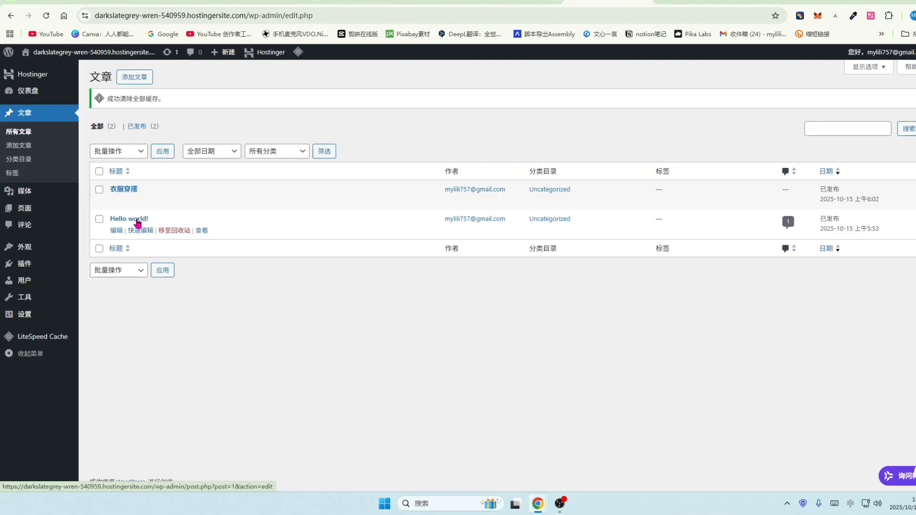
Open the media library and look at its date and media type filter options
mouse_move(24, 193)
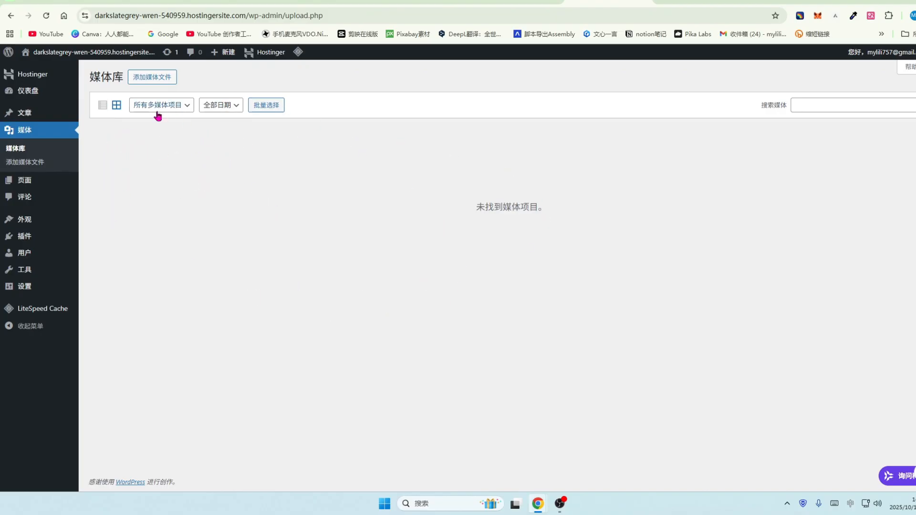
click(231, 108)
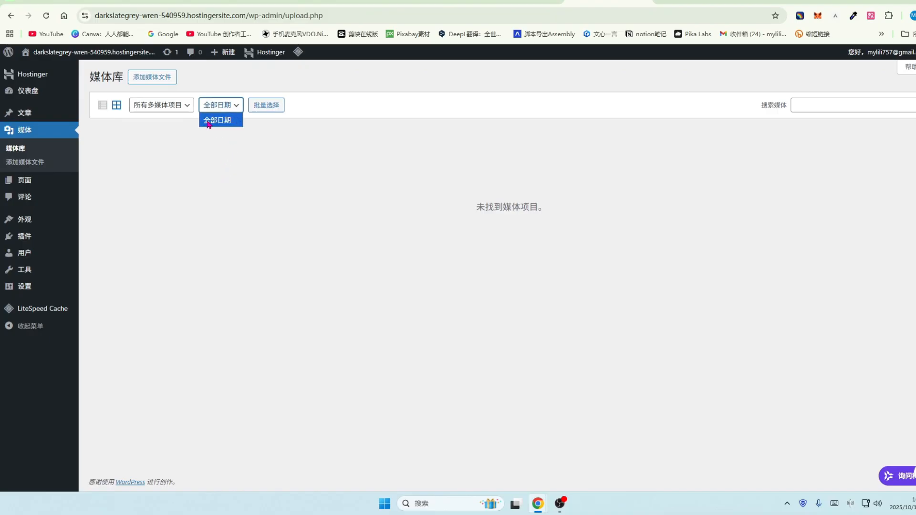
click(187, 105)
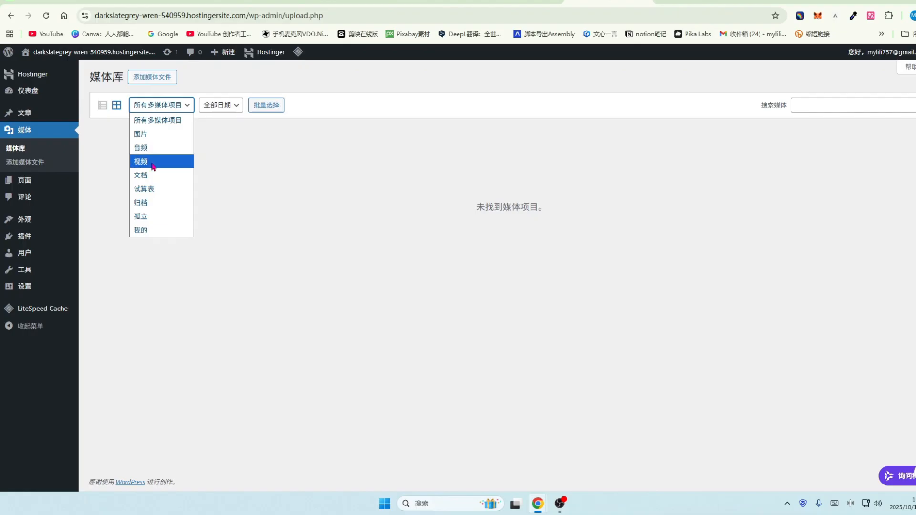
click(267, 175)
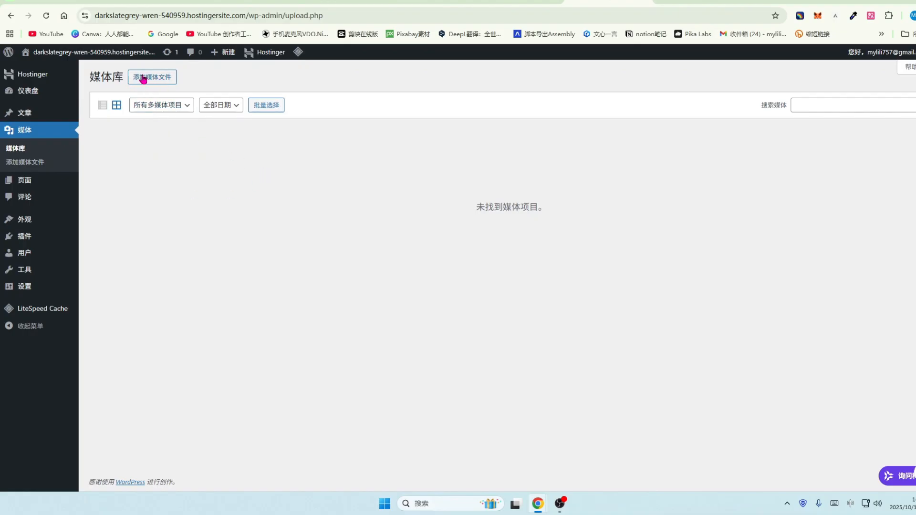
Upload the image ChatGPT Image 2025年10月14日 22_25_24 to the media library
click(157, 81)
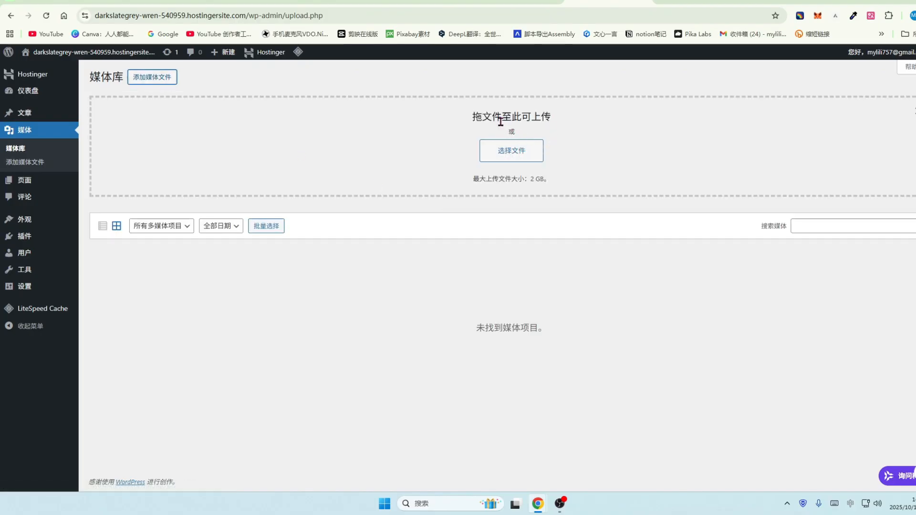
click(518, 154)
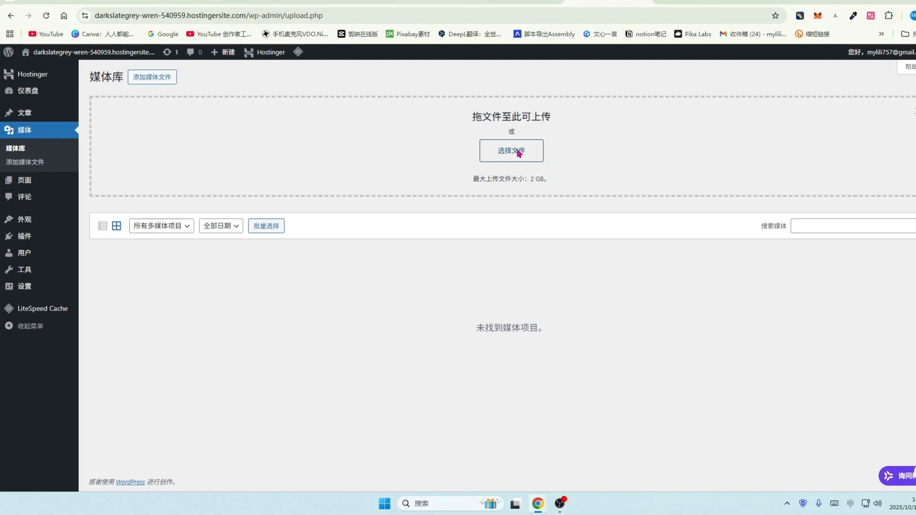
click(497, 148)
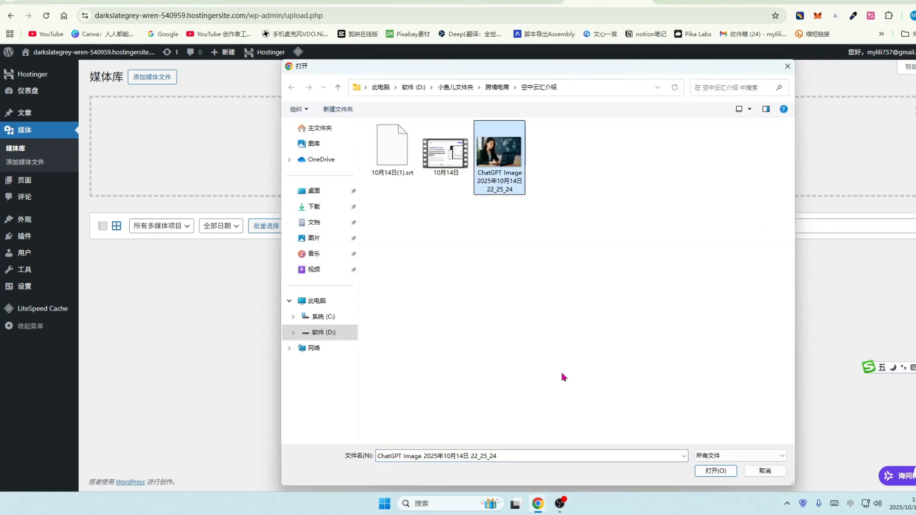
click(697, 474)
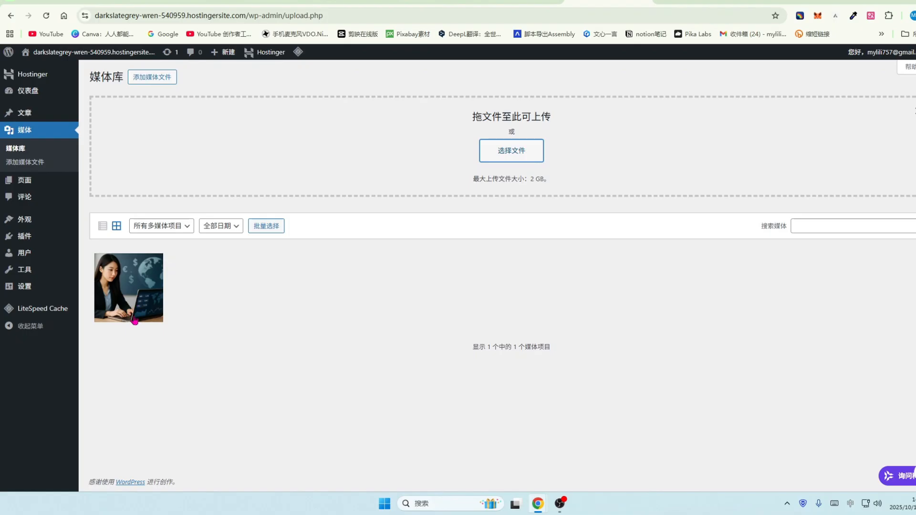
Open the WordPress pages list and examine Hostinger's translated home page, pricing page and services menu as an example of site pages
click(26, 185)
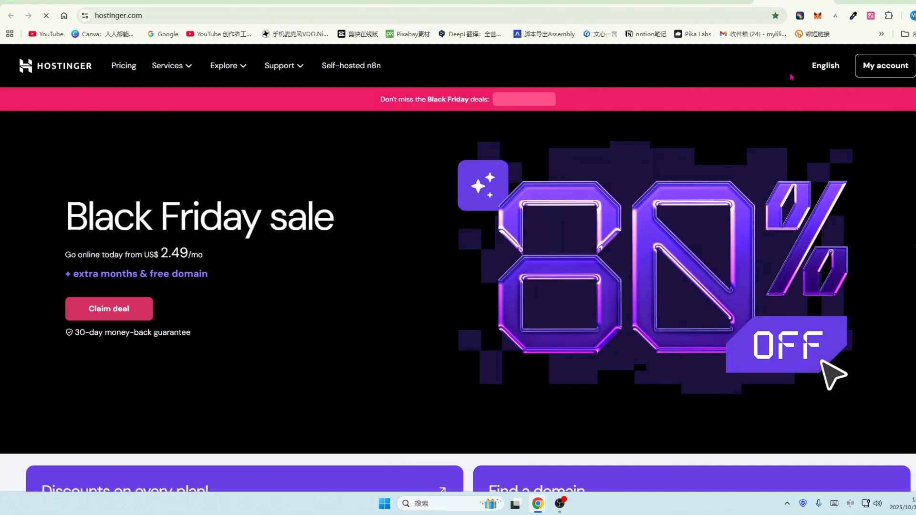
click(871, 16)
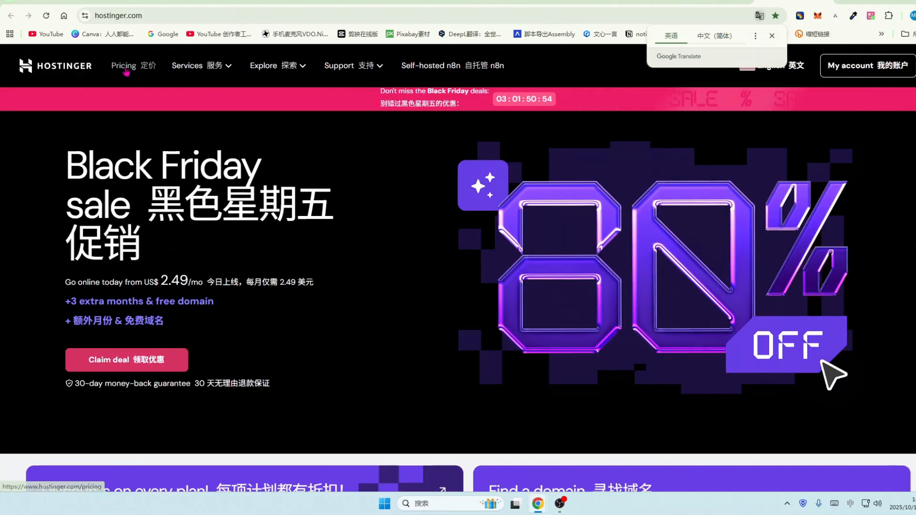
click(134, 71)
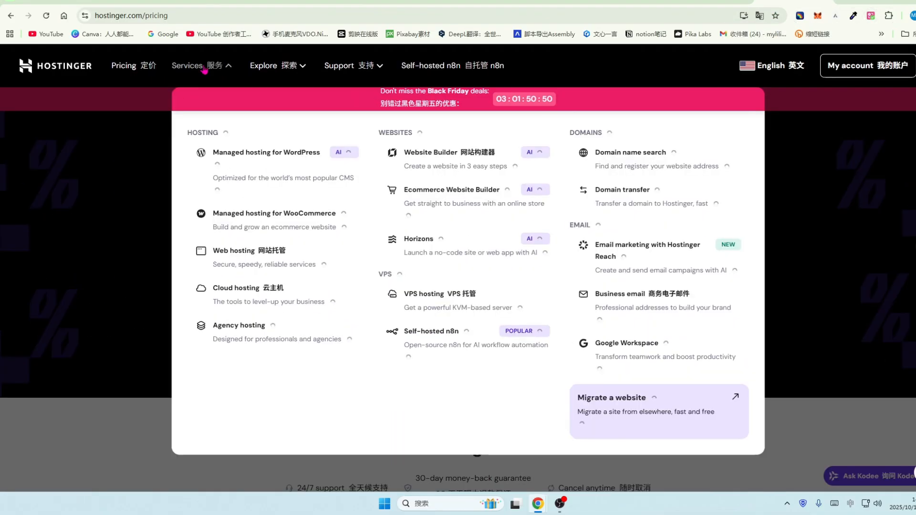
mouse_move(366, 77)
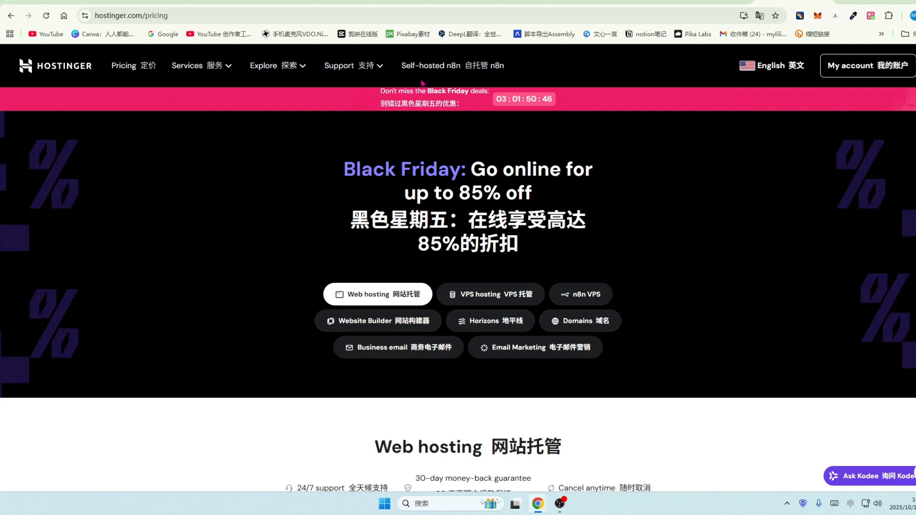
click(549, 3)
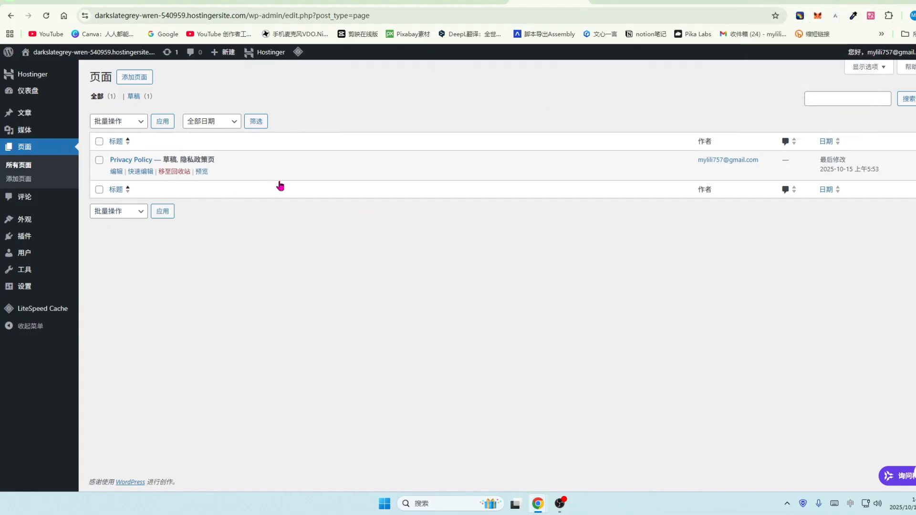
Switch to the Airwallex website and examine its navigation menus, home page and payment plugins page
click(67, 2)
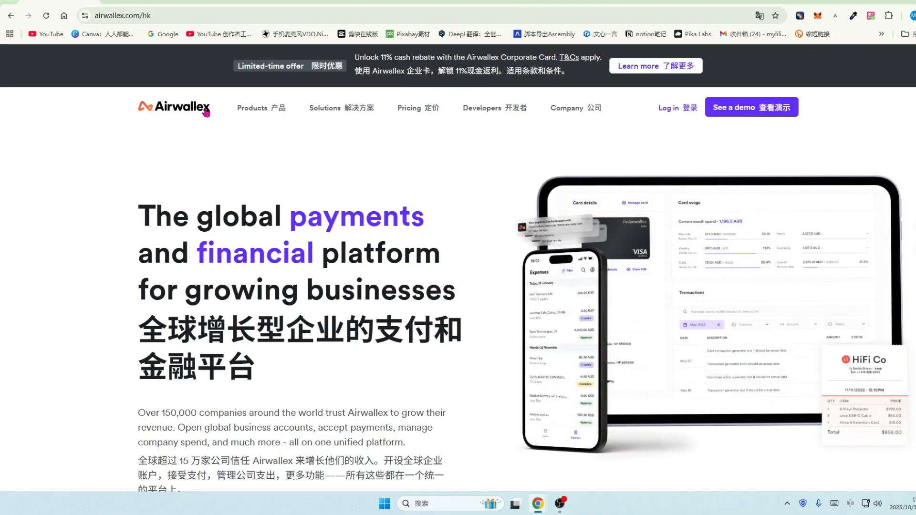
mouse_move(263, 113)
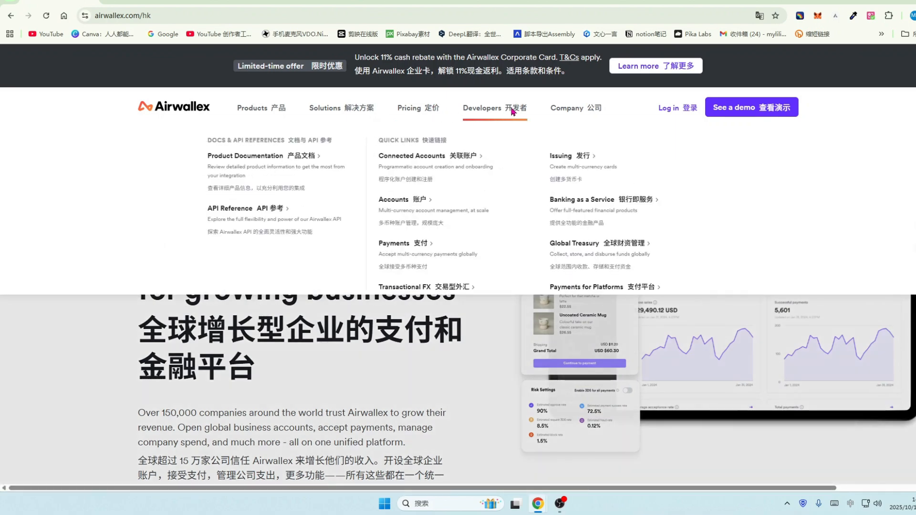
mouse_move(577, 113)
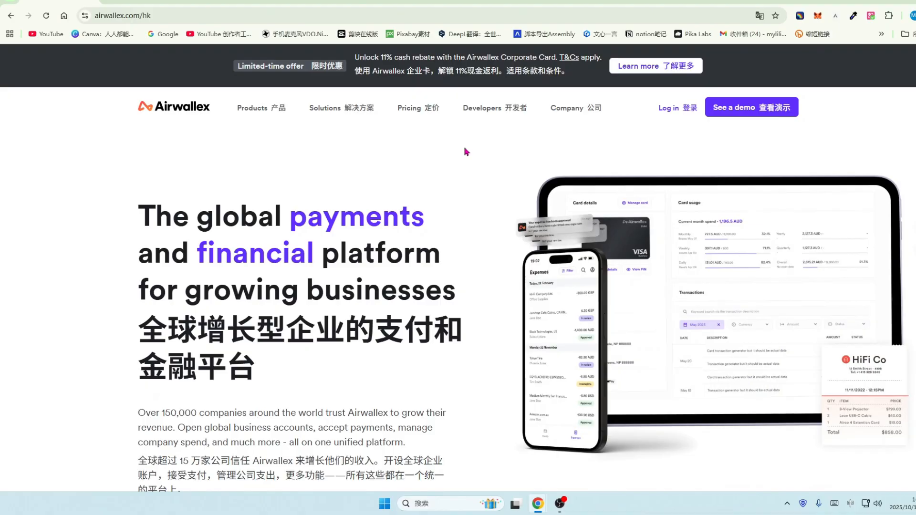
scroll(466, 151, down, 2)
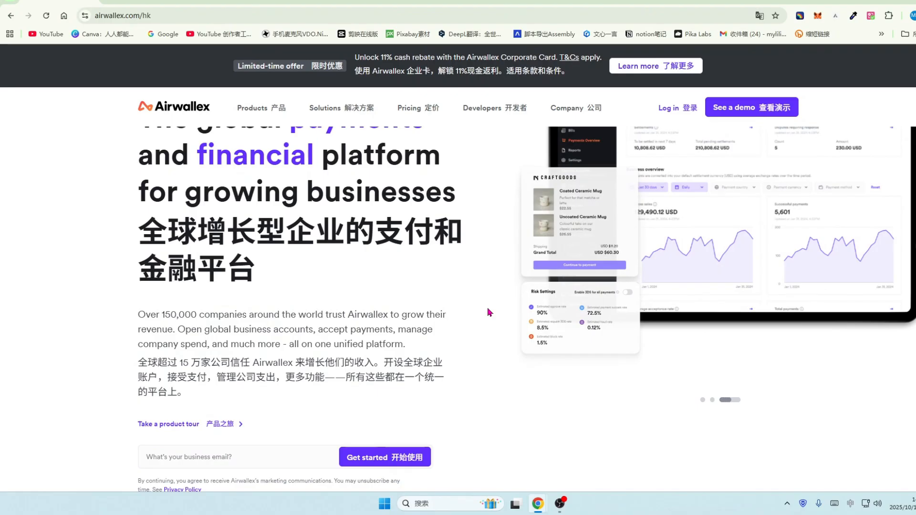
scroll(489, 312, down, 1)
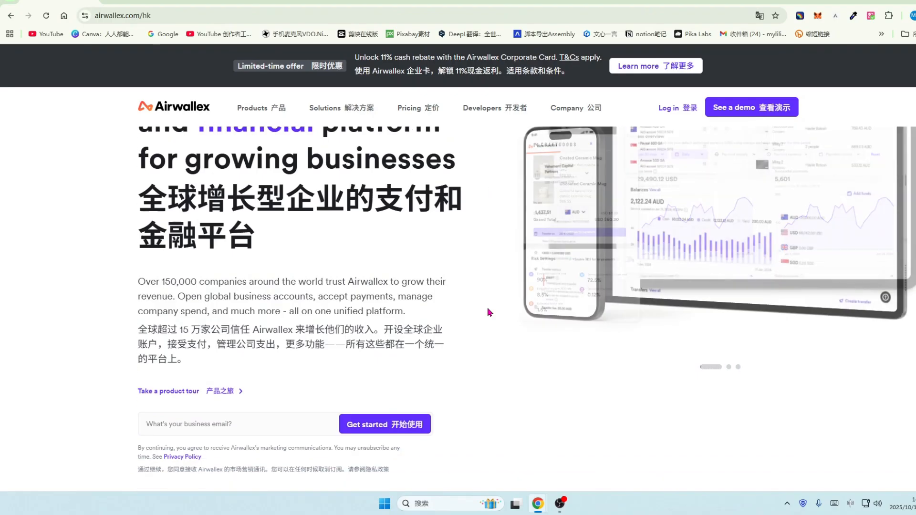
scroll(488, 313, down, 1)
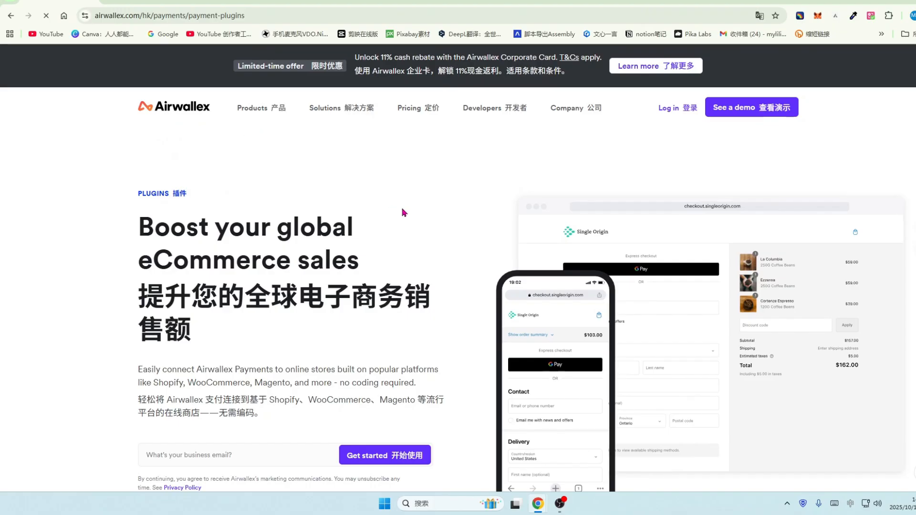
scroll(414, 223, down, 3)
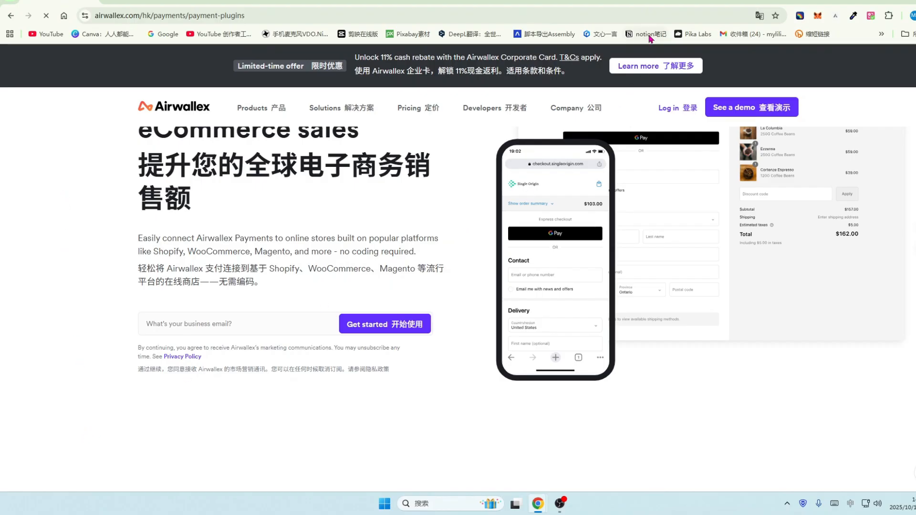
Switch back to the WordPress pages list, add a new page titled 关于我们页面 and publish it
click(568, 2)
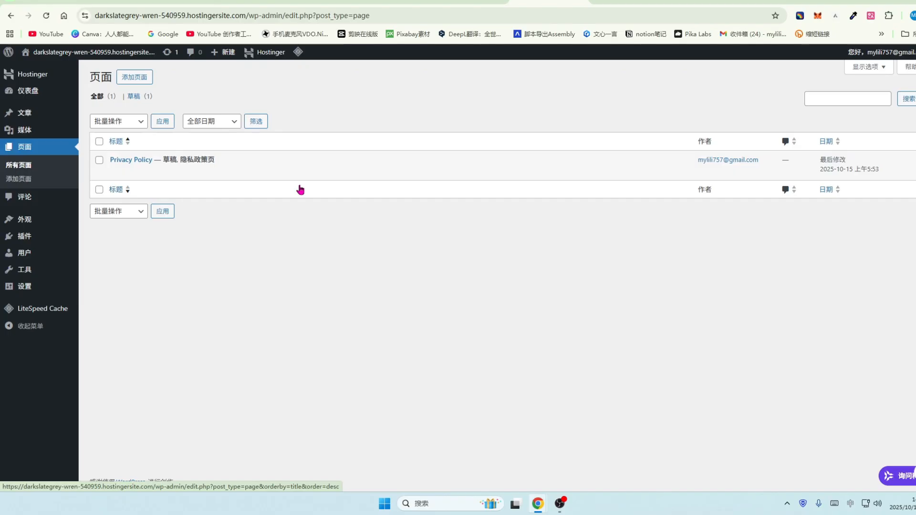
click(133, 81)
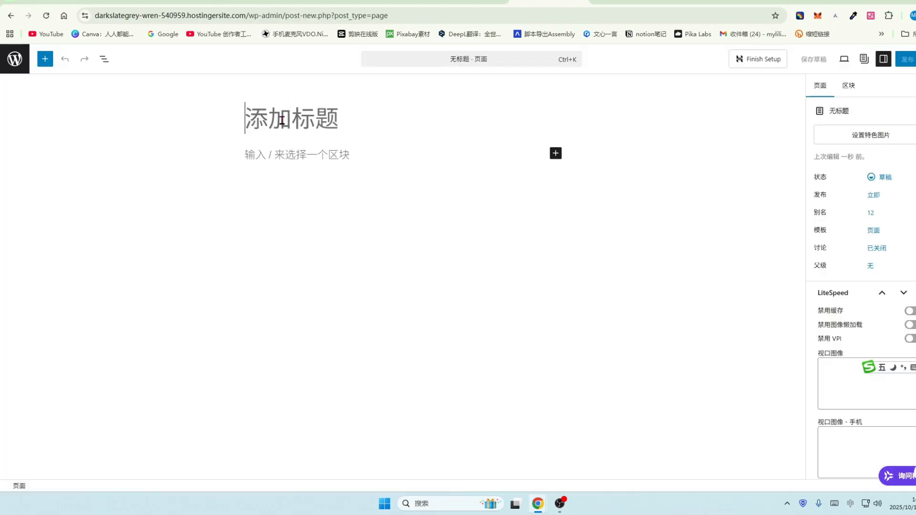
text(关于我们页面)
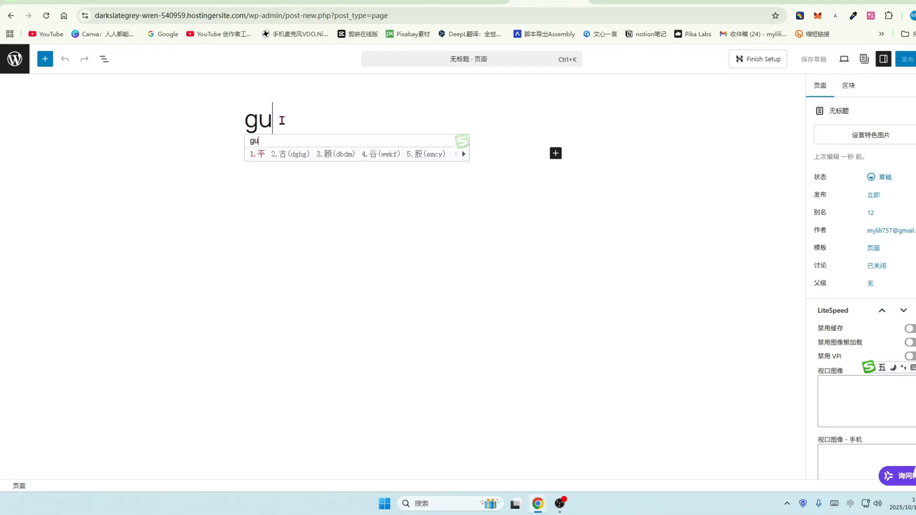
click(900, 86)
click(911, 67)
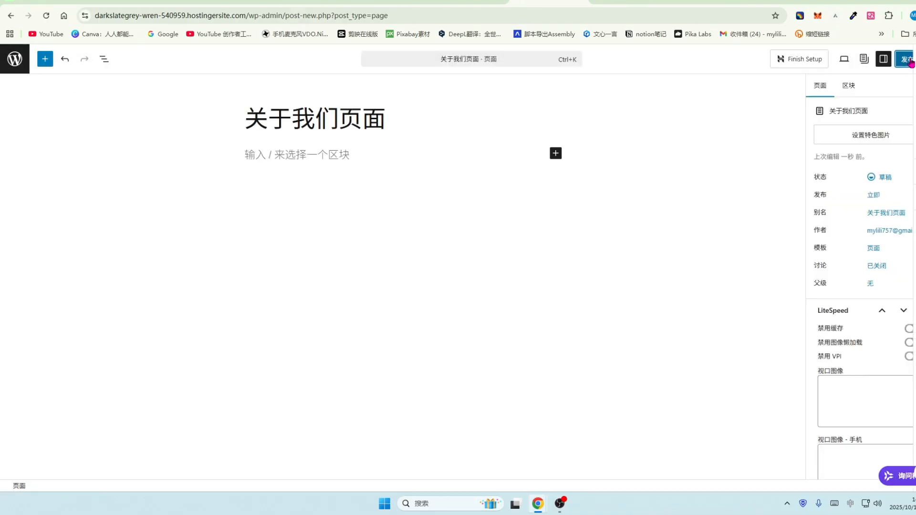
click(896, 58)
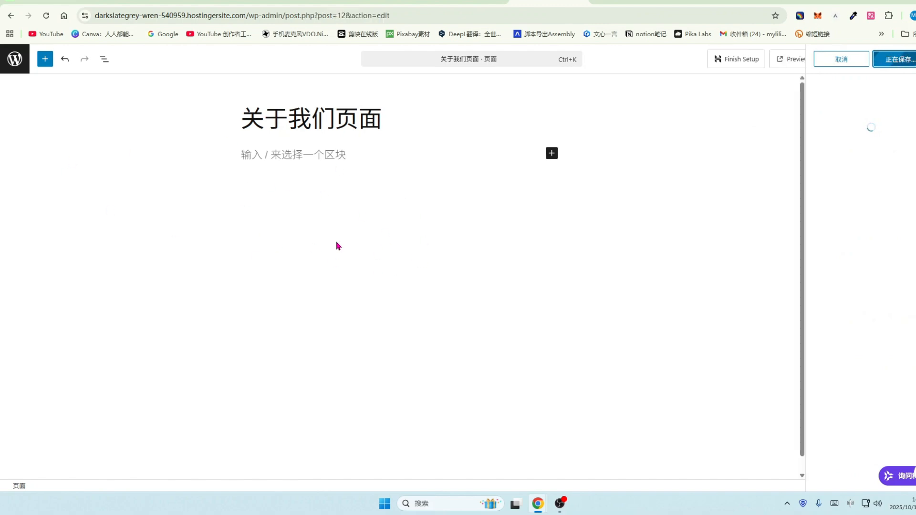
Return to the pages list and look at its bulk action options without applying any
click(15, 62)
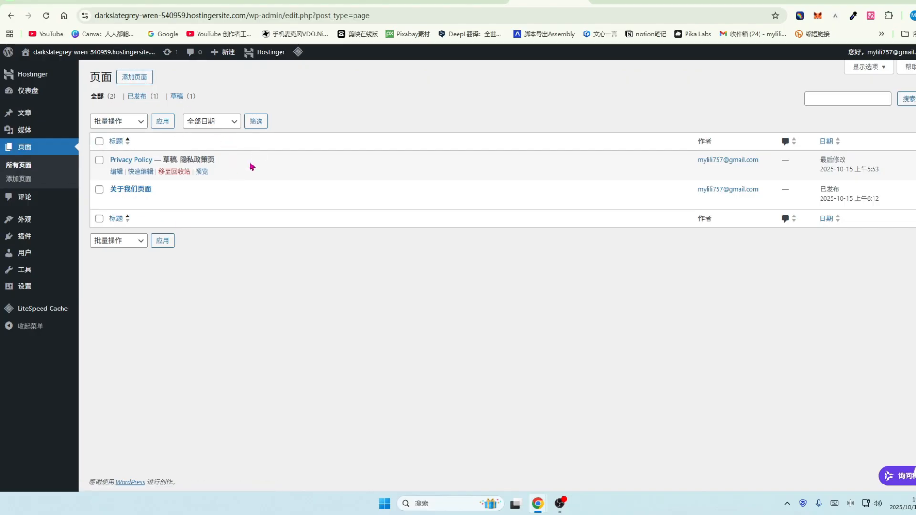
click(141, 121)
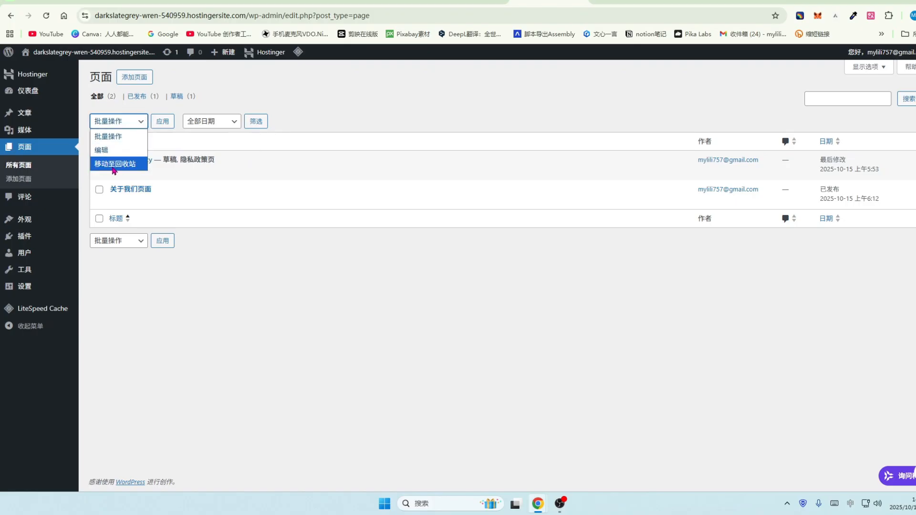
click(311, 287)
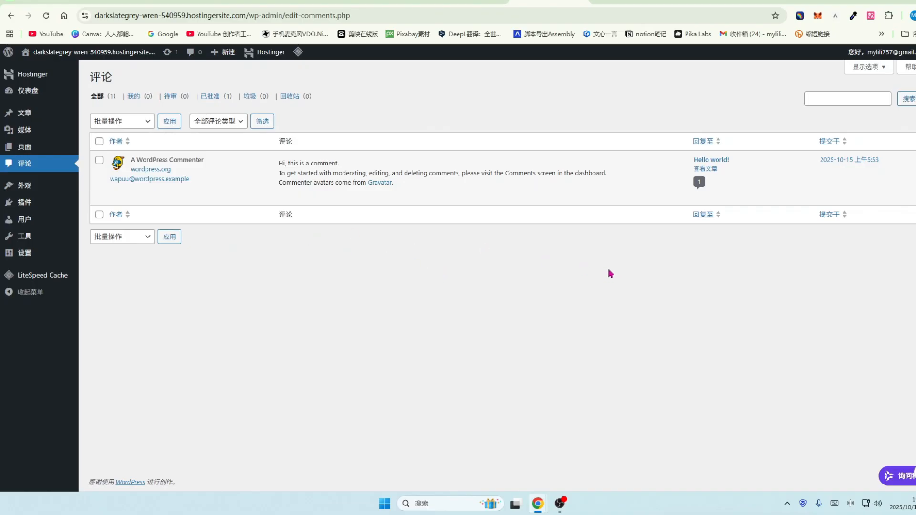
Look at the bulk action options on the WordPress comments list without applying any
mouse_move(562, 159)
click(148, 121)
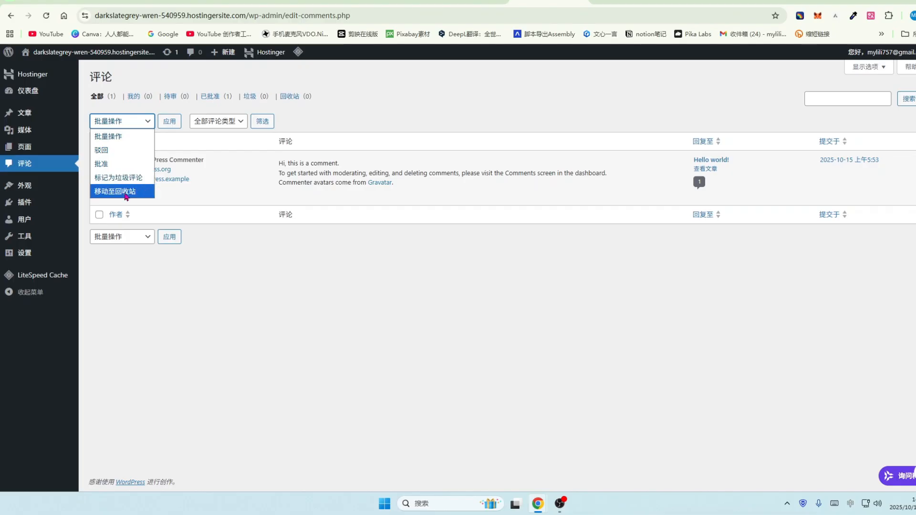
click(278, 301)
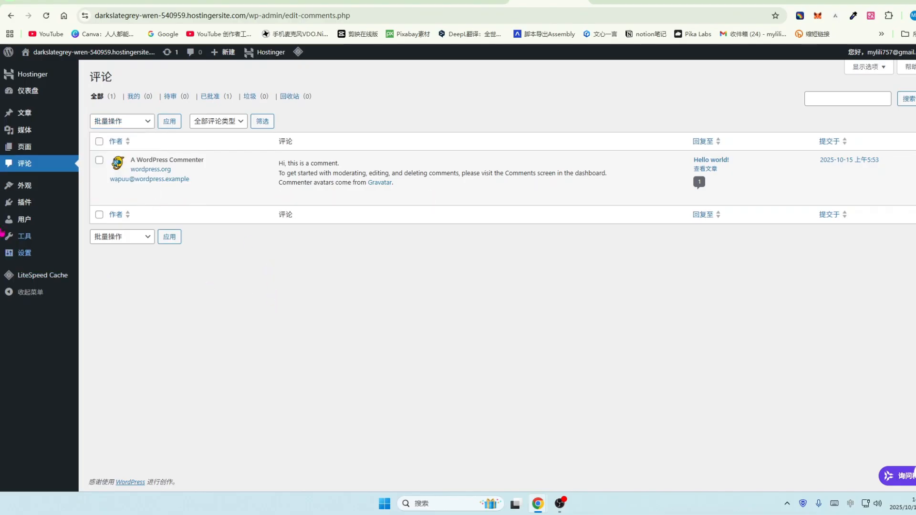
Open the installed themes, go to adding a theme and browse the catalogue of popular themes
mouse_move(28, 189)
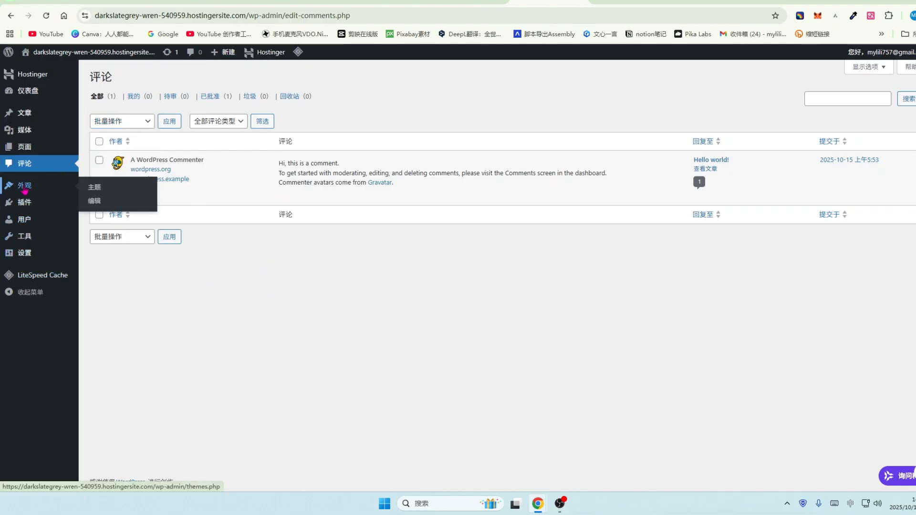
click(24, 190)
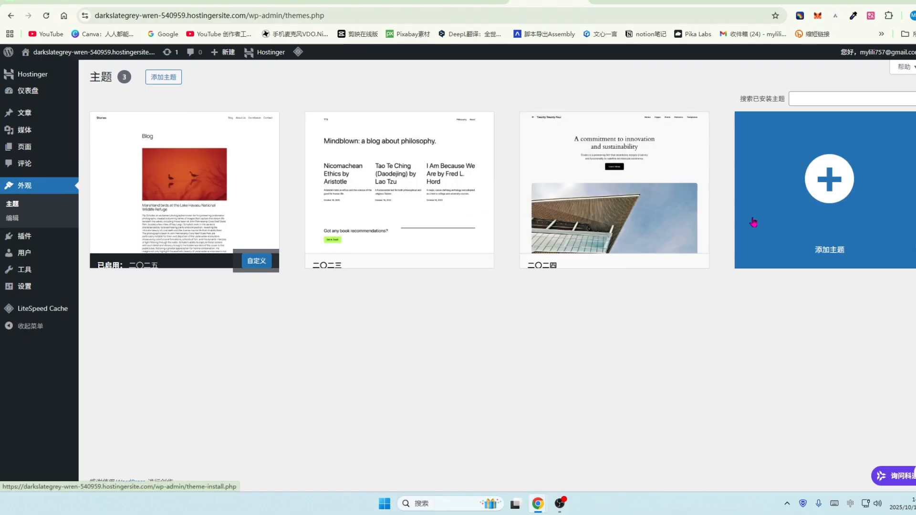
click(173, 82)
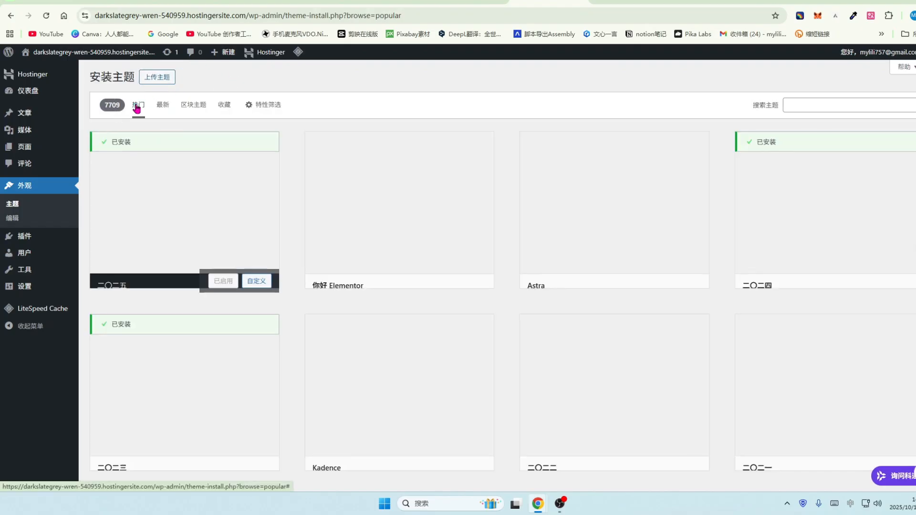
scroll(458, 224, down, 1)
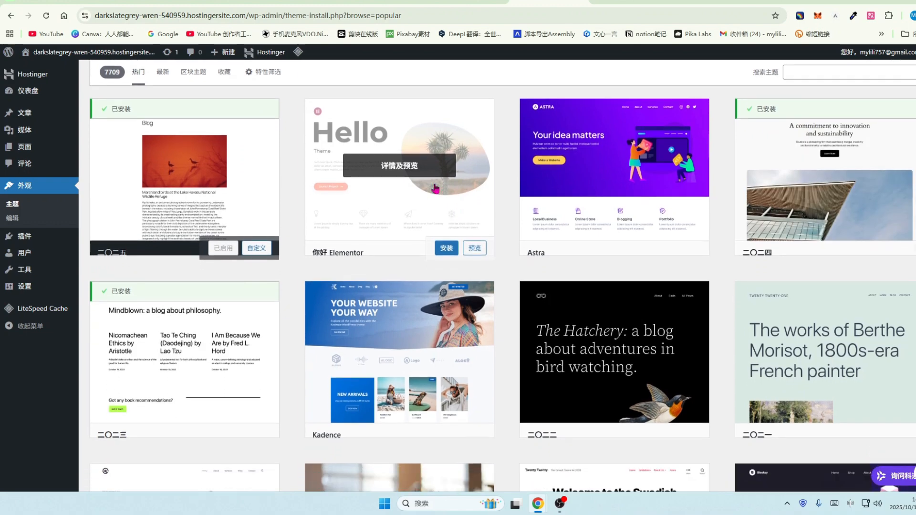
scroll(626, 208, down, 9)
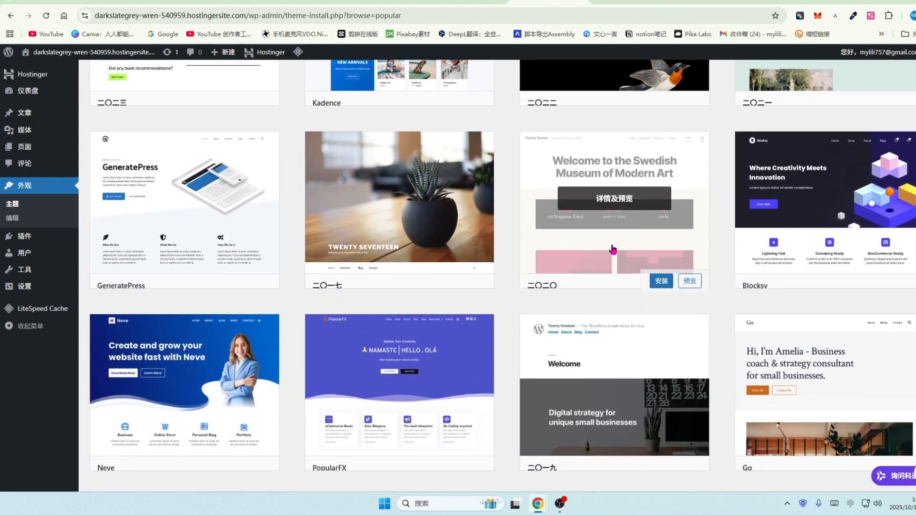
scroll(613, 249, down, 9)
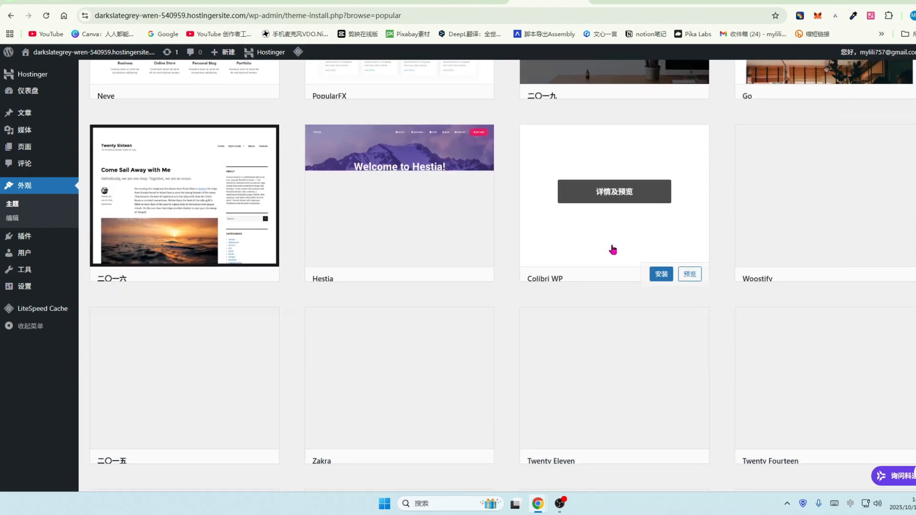
scroll(612, 249, down, 4)
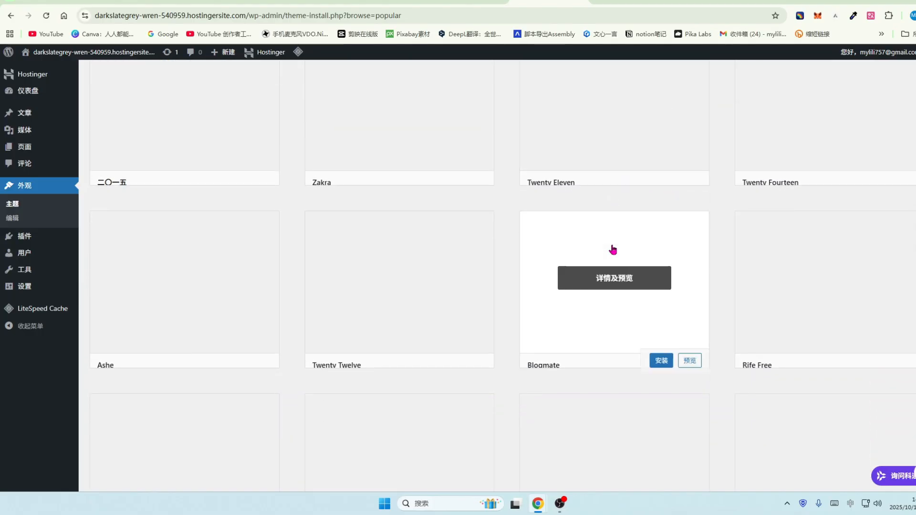
scroll(613, 249, up, 15)
scroll(613, 249, up, 2)
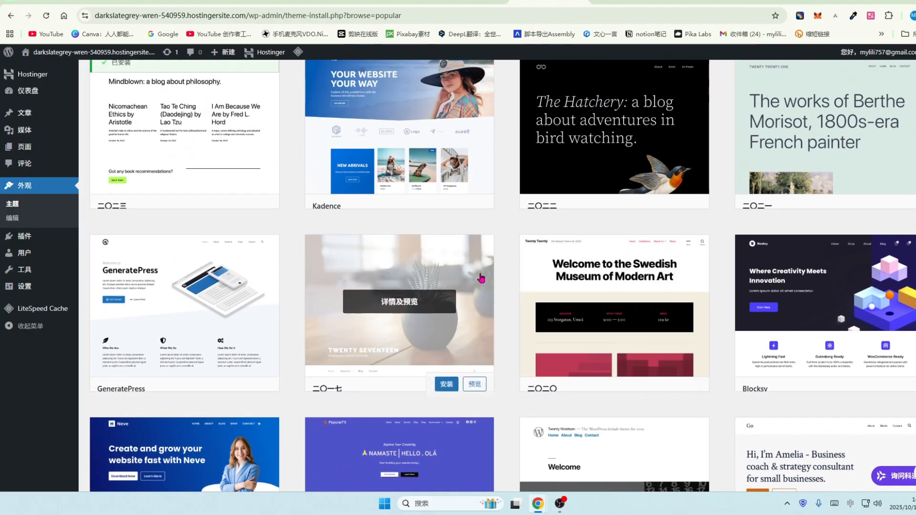
scroll(839, 215, up, 4)
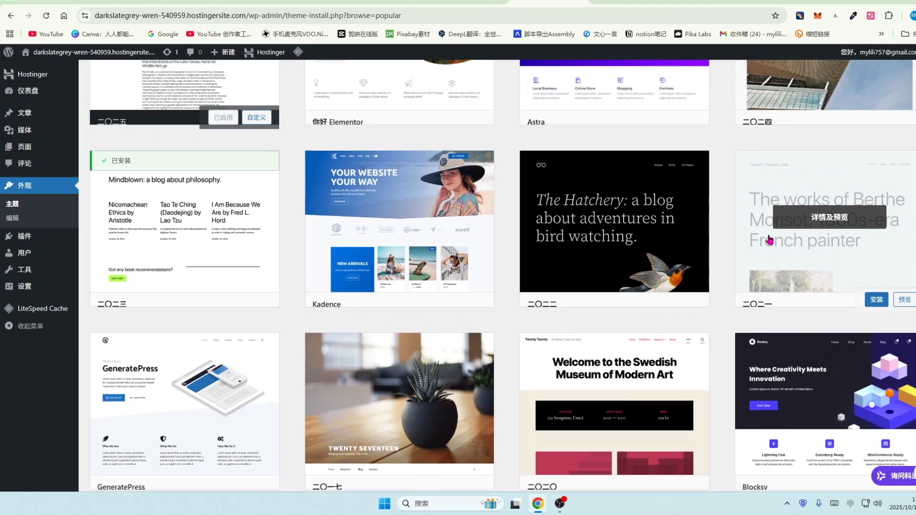
scroll(581, 213, up, 2)
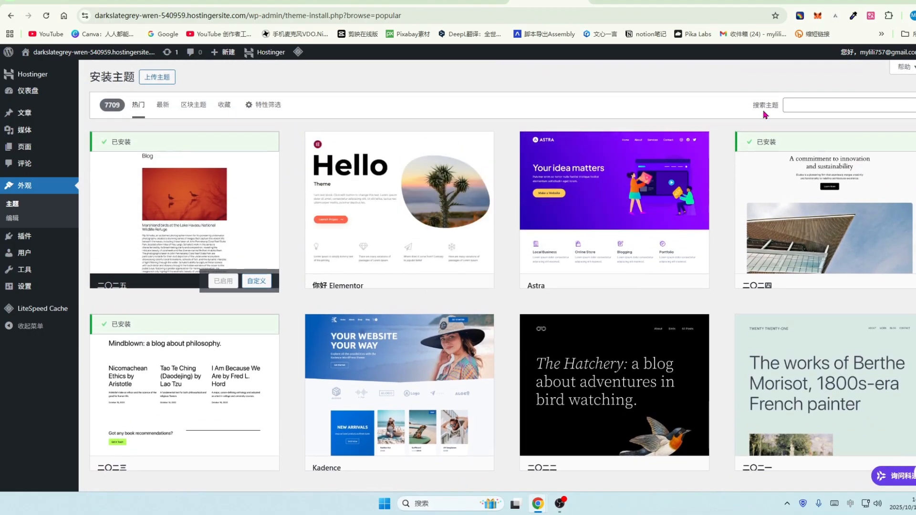
Search the theme catalogue for Astra
click(800, 106)
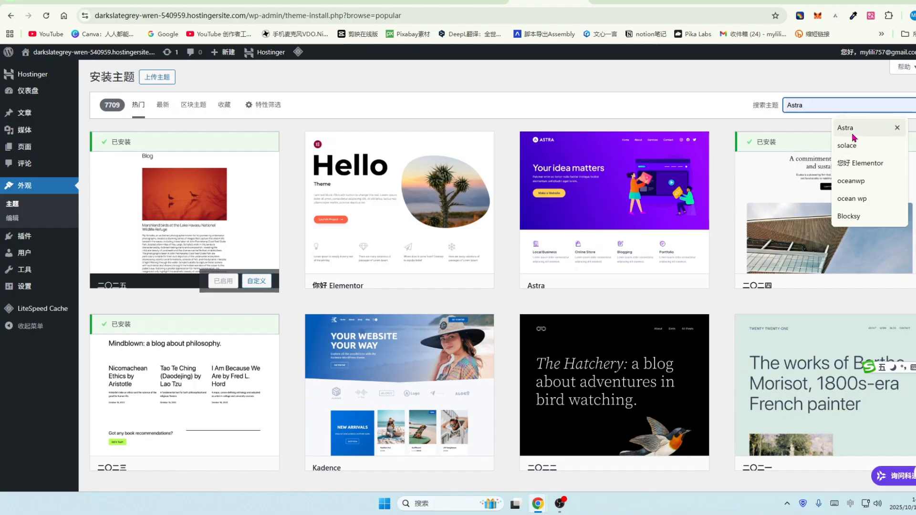
click(845, 129)
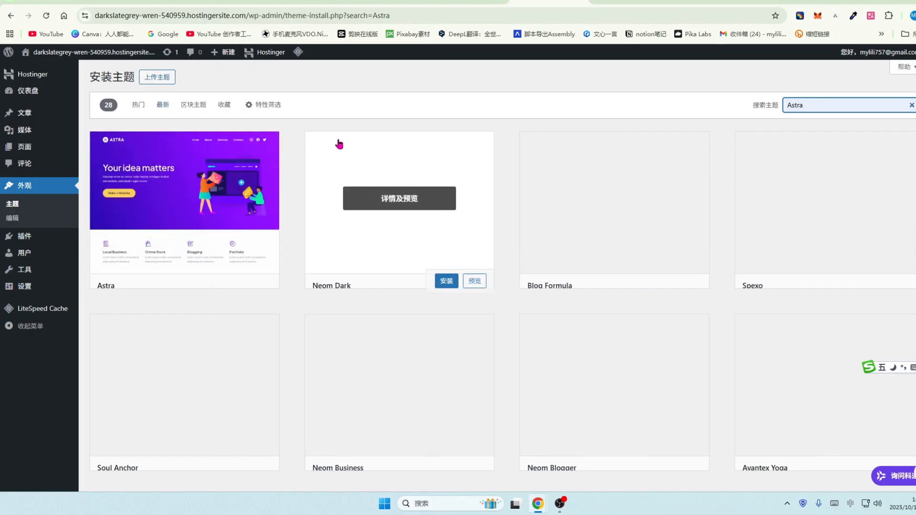
mouse_move(252, 271)
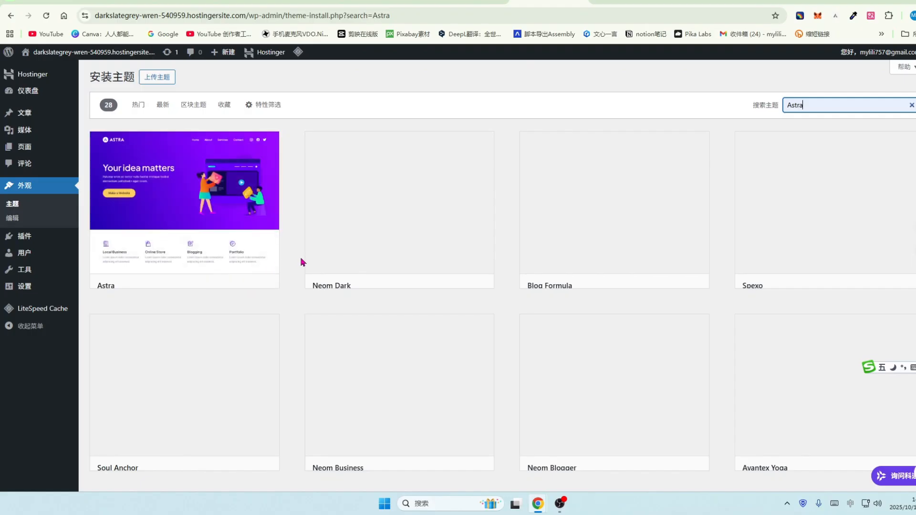
Switch to the YouTube channel 小鱼儿网站建设 and look through its latest website-building videos
click(140, 1)
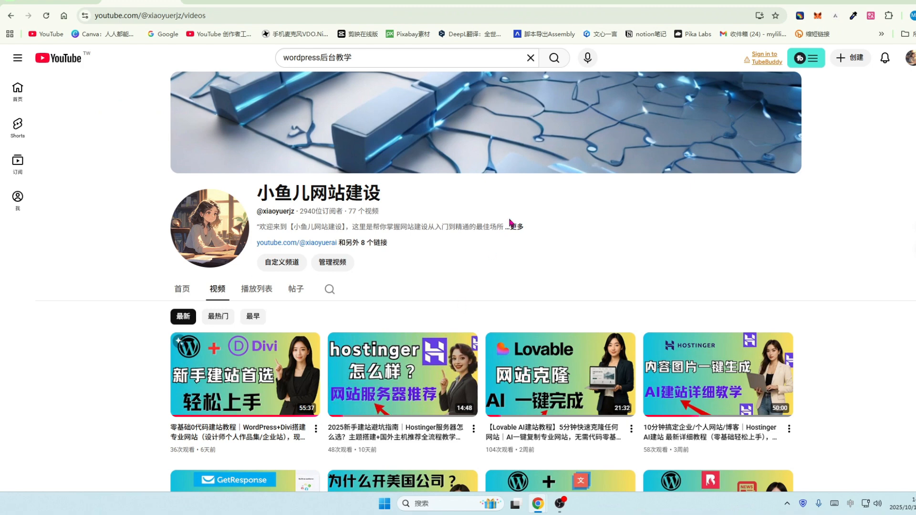
scroll(510, 223, down, 1)
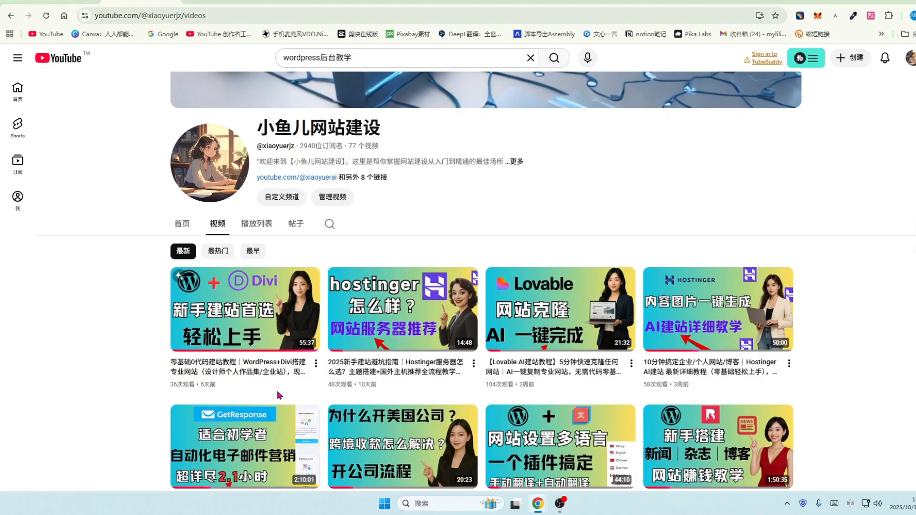
mouse_move(244, 379)
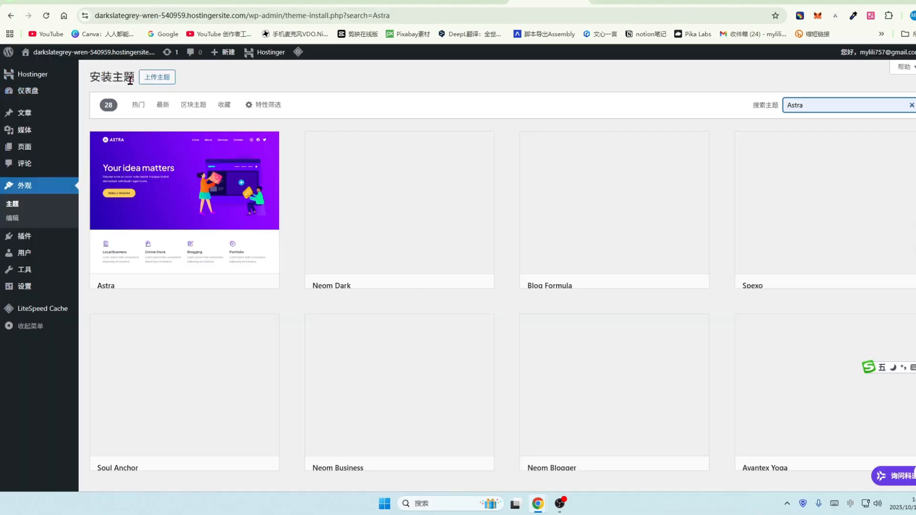
Back in WordPress, look at the option for uploading a .zip theme, then return to the installed themes
click(151, 80)
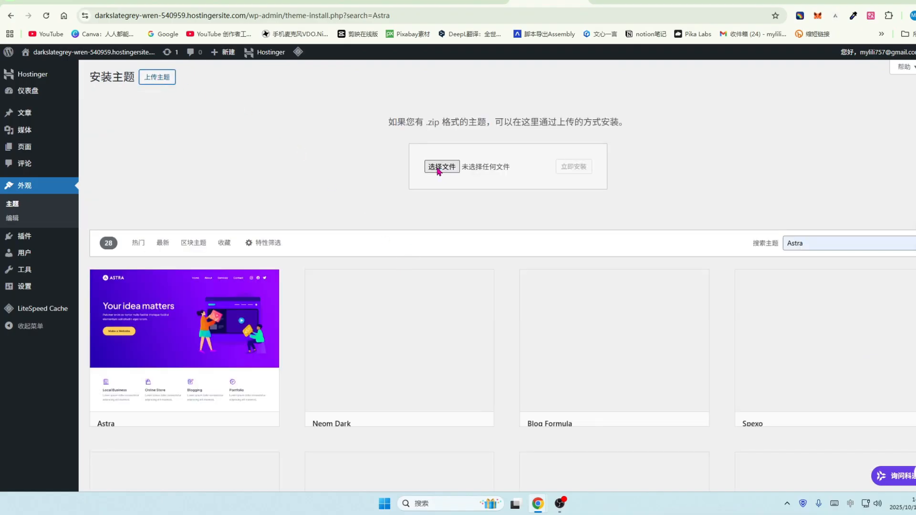
click(438, 170)
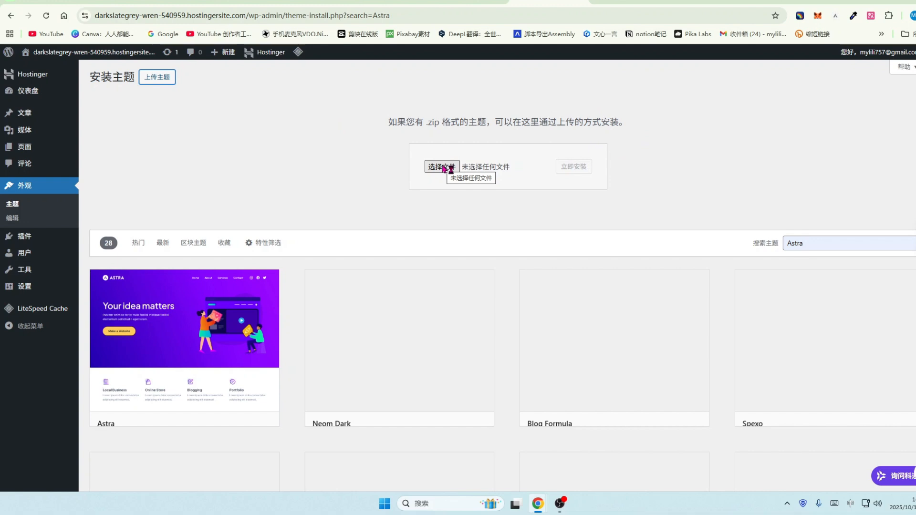
click(12, 204)
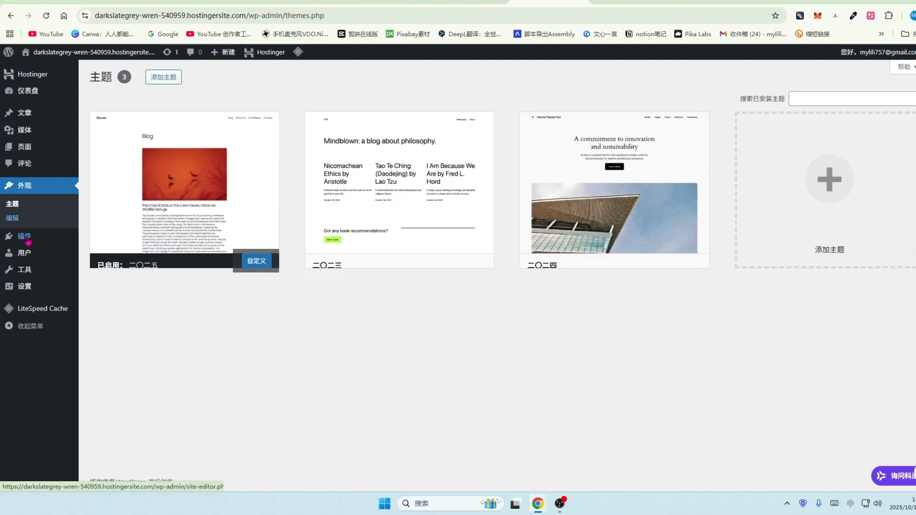
Try to bulk-delete the installed plugins Hostinger AI, Hostinger Tools, Hostinger快速使用流程 and 霍斯廷格-里奇
mouse_move(24, 245)
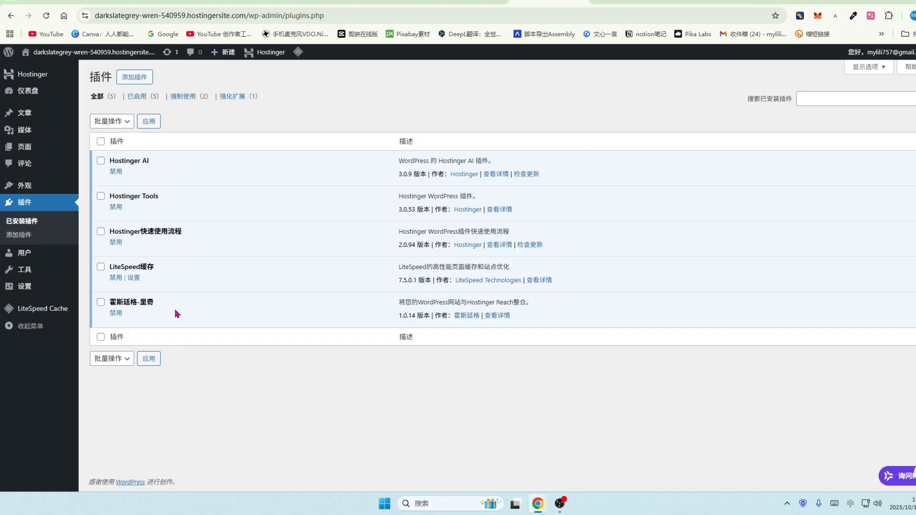
click(101, 302)
click(101, 232)
click(101, 196)
click(101, 161)
click(111, 121)
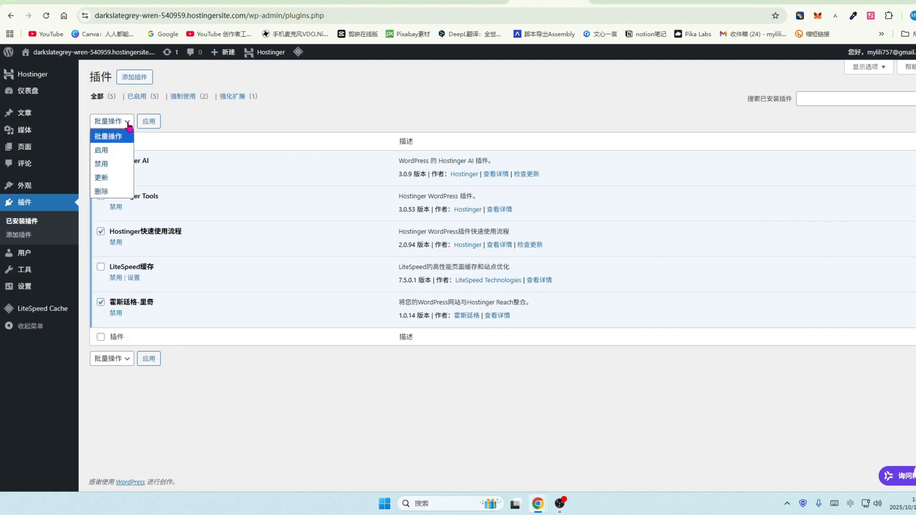
click(102, 191)
click(149, 360)
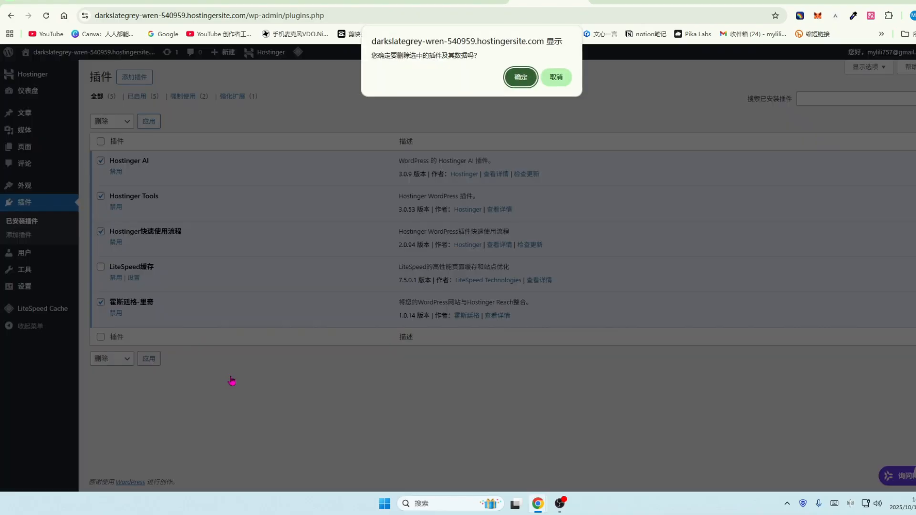
click(521, 71)
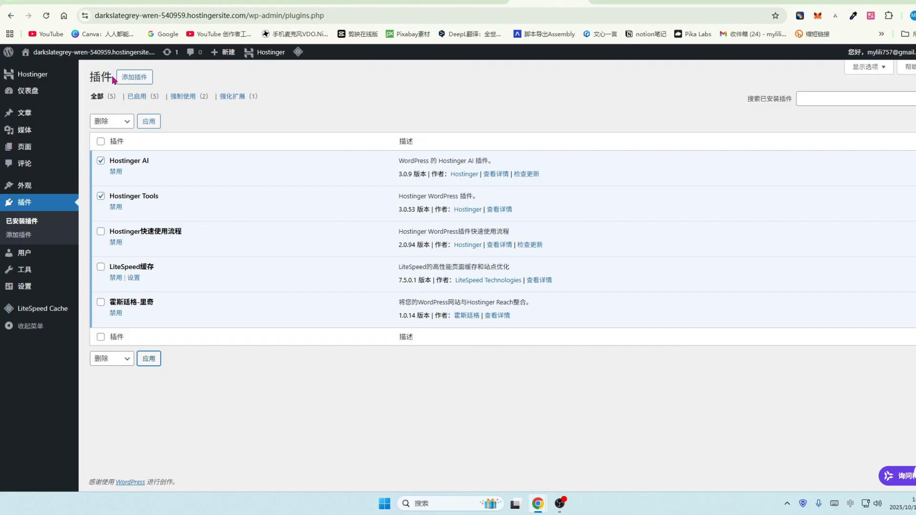
Open the page for adding plugins and look through the featured plugins
click(136, 77)
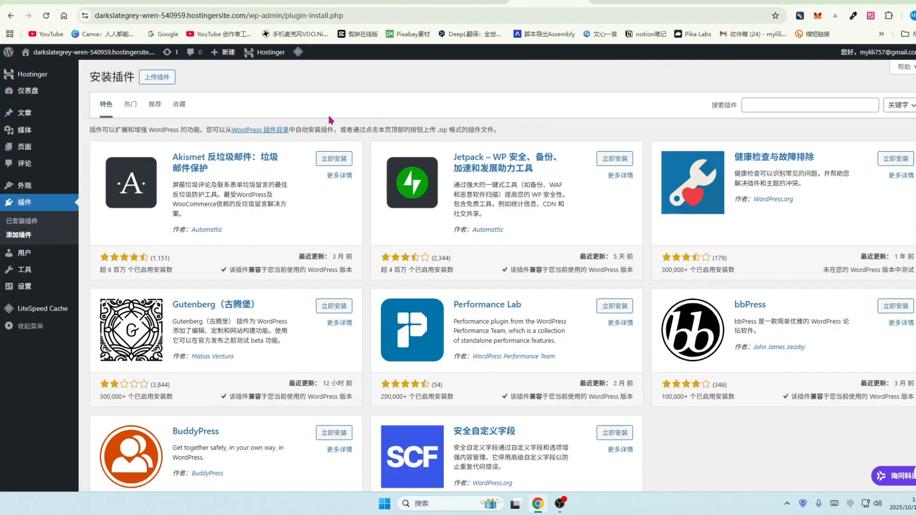
scroll(306, 158, down, 1)
scroll(284, 203, up, 1)
scroll(258, 254, down, 1)
scroll(258, 253, up, 1)
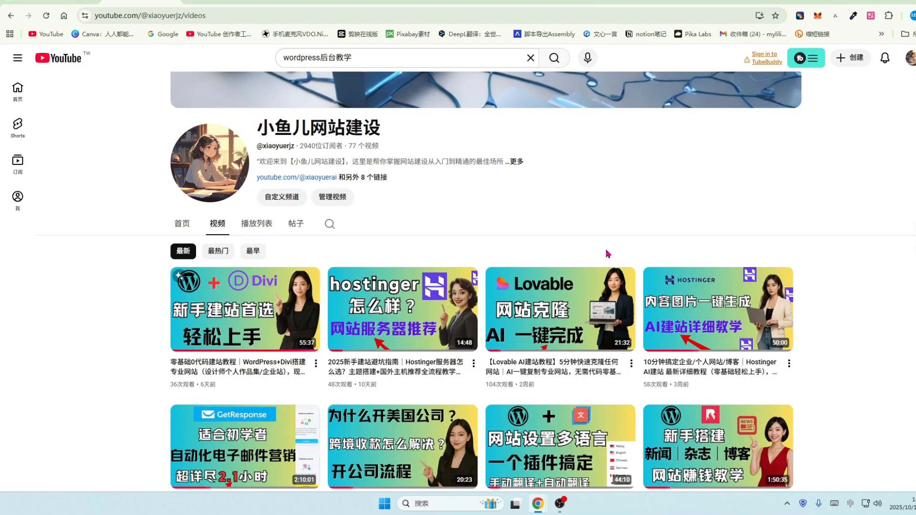
Look through more videos of the YouTube channel 小鱼儿网站建设, then return to the featured plugins in WordPress
scroll(691, 427, down, 2)
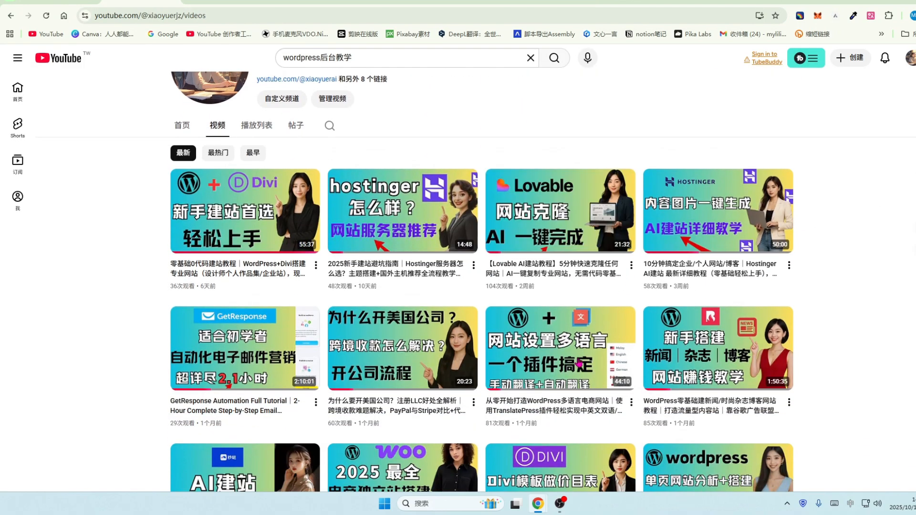
scroll(900, 352, down, 2)
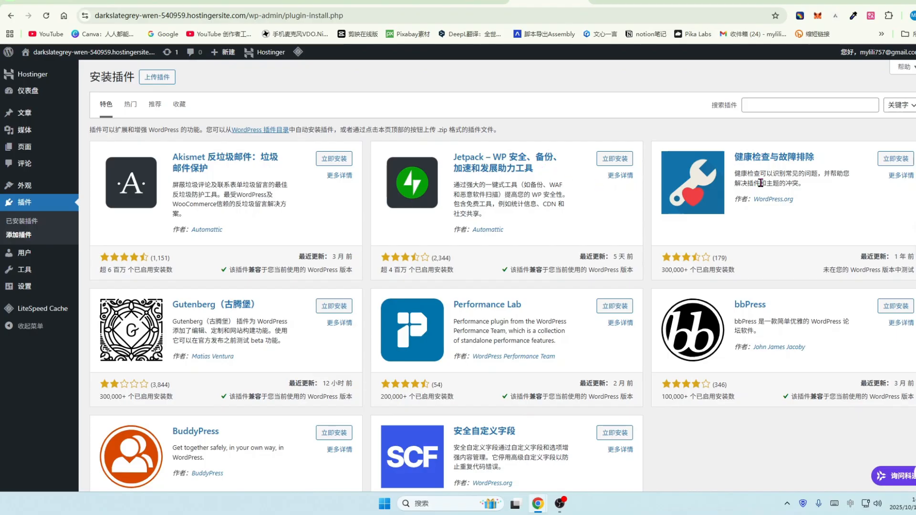
scroll(800, 163, down, 2)
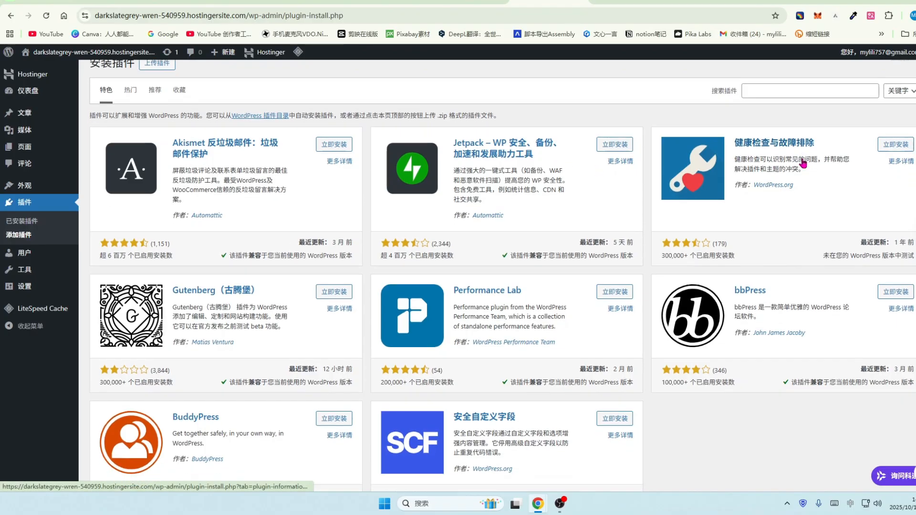
scroll(130, 108, up, 2)
Show the popular (热门) plugins and look through the list
click(130, 106)
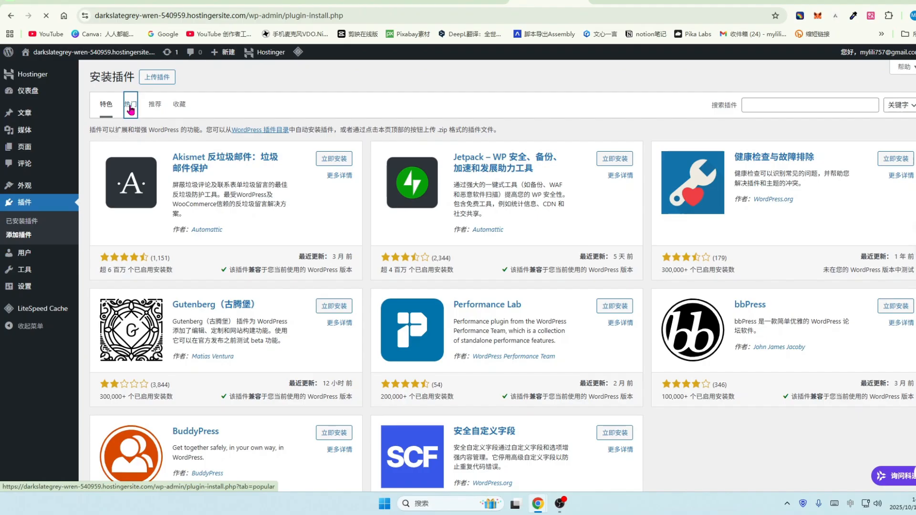
scroll(280, 207, down, 7)
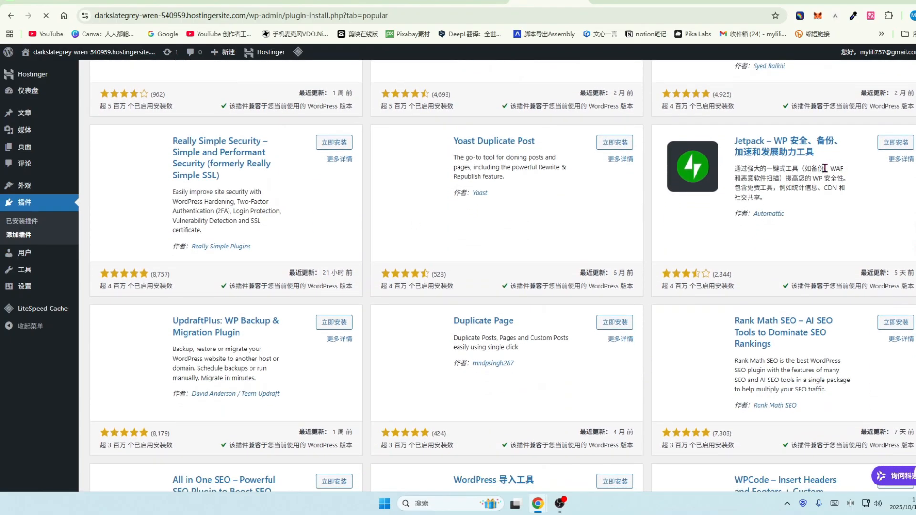
scroll(620, 239, down, 7)
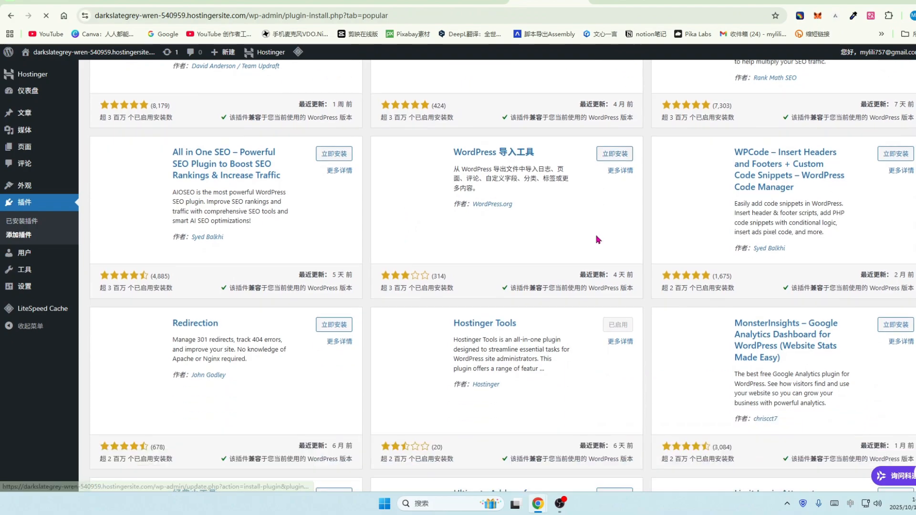
scroll(257, 280, down, 7)
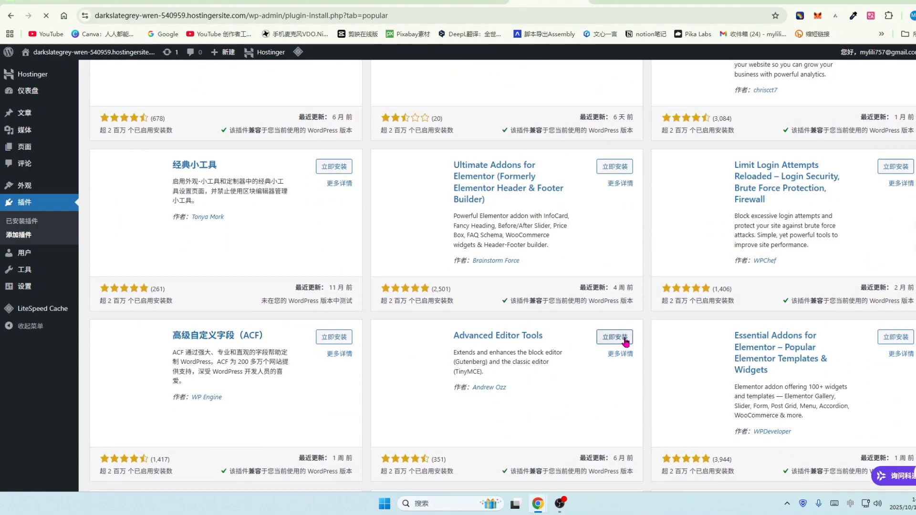
scroll(680, 300, down, 2)
scroll(661, 310, up, 9)
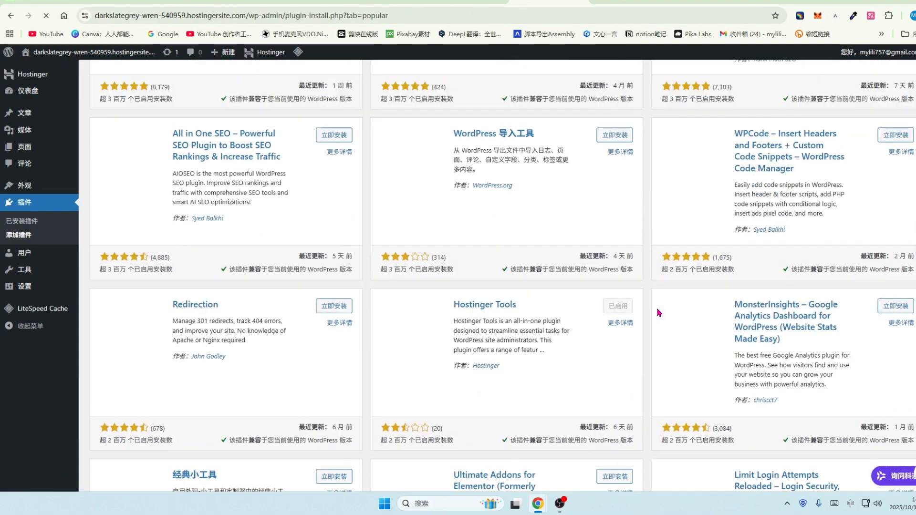
scroll(657, 312, up, 15)
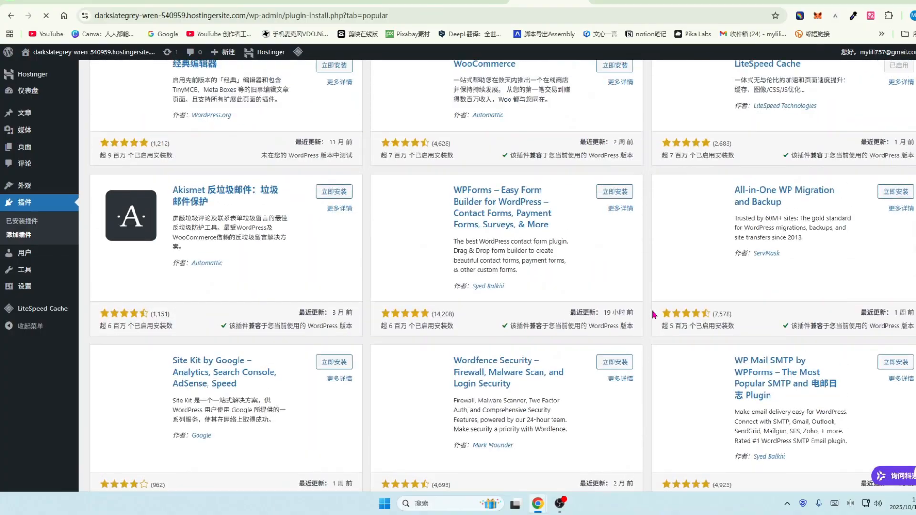
scroll(653, 315, up, 6)
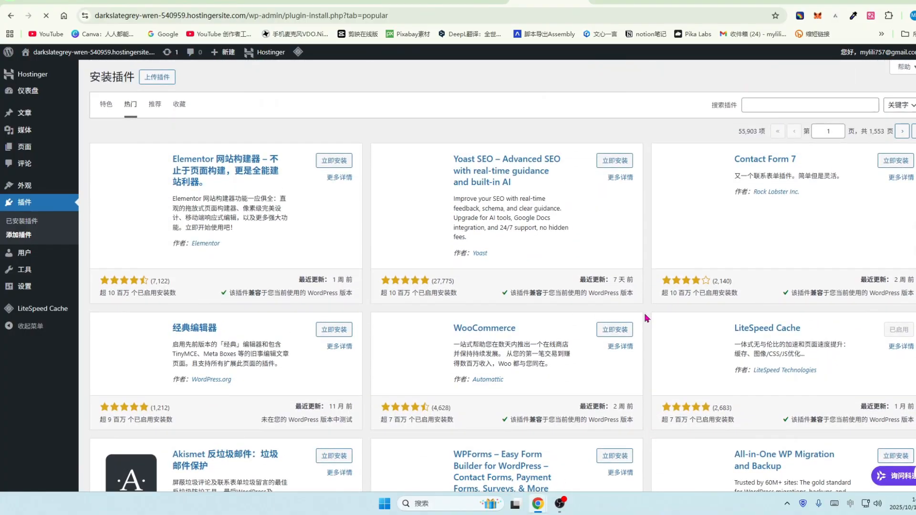
scroll(646, 318, down, 1)
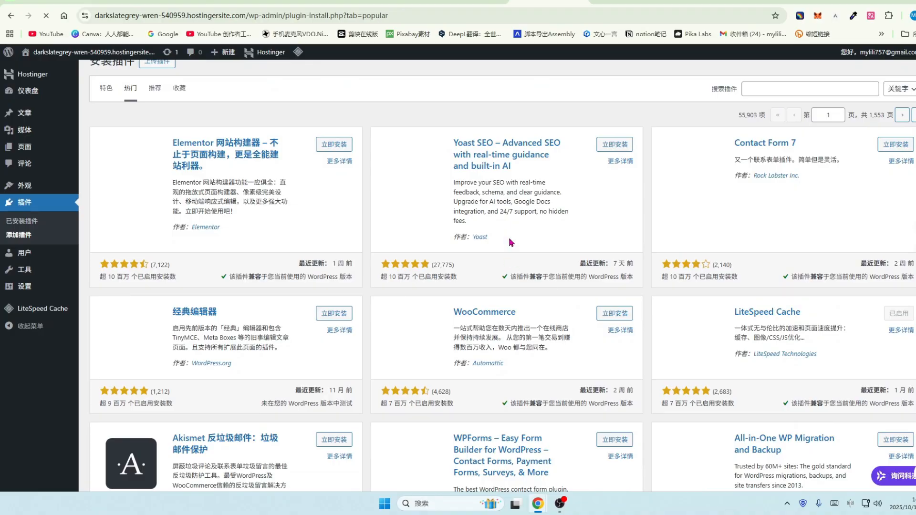
Search the plugin directory for elementor and look at the .zip plugin upload option before returning to the installed plugins
click(750, 90)
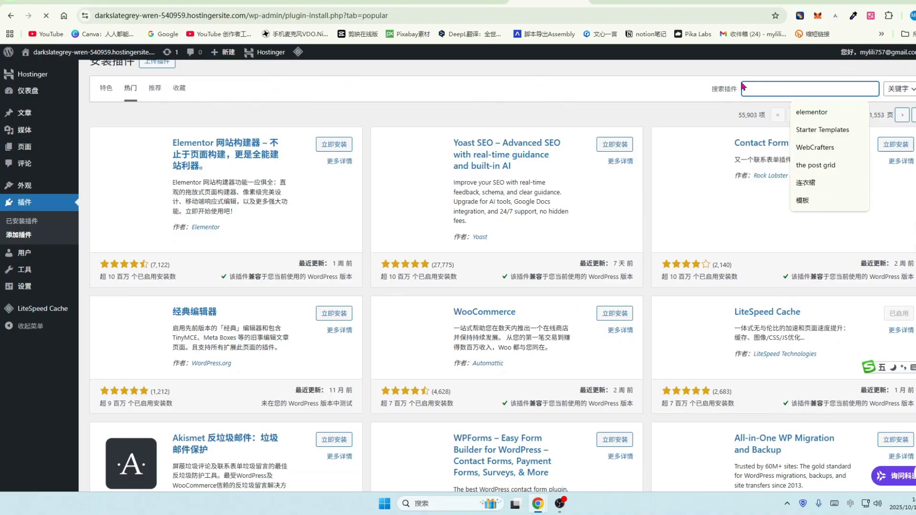
click(811, 112)
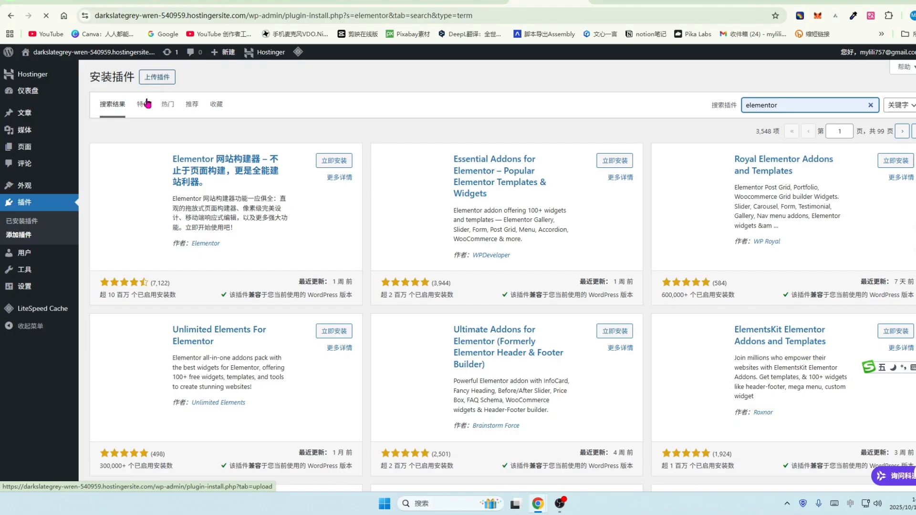
click(155, 85)
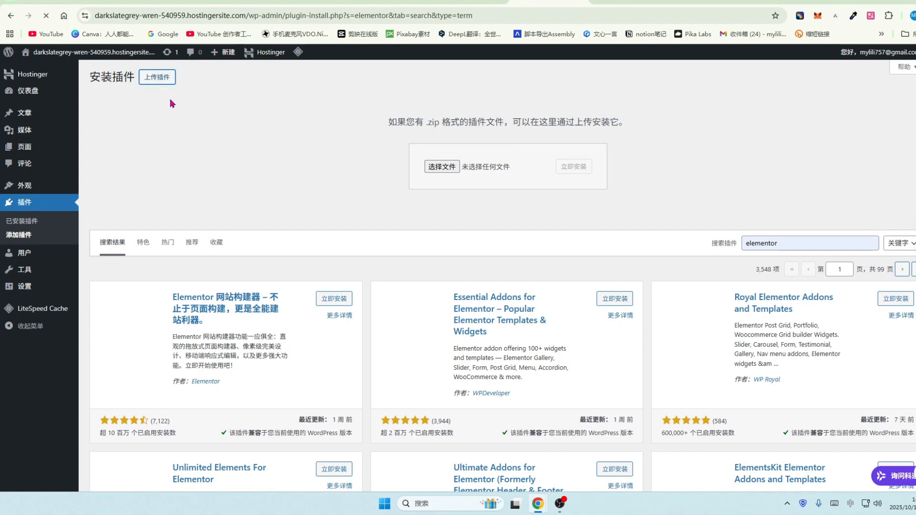
click(22, 224)
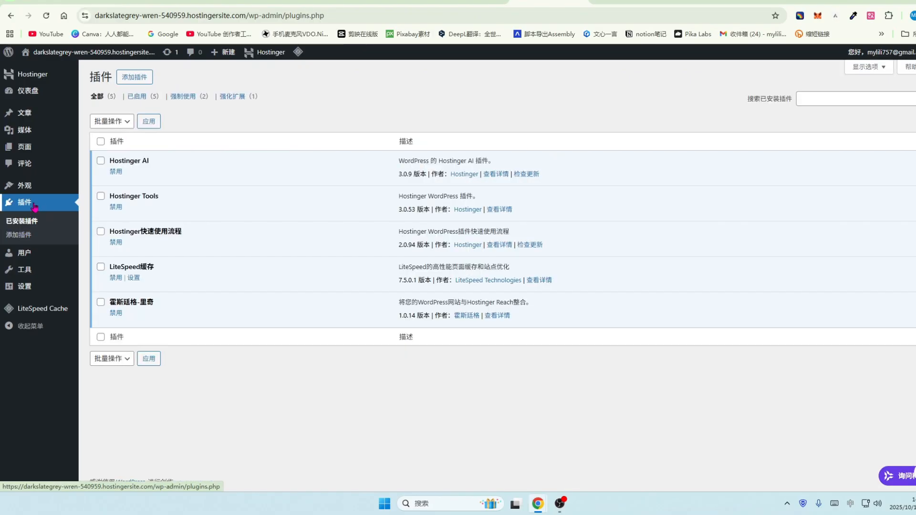
In the user profile, try the admin colour schemes 明亮, 蓝色 and 日出, then choose 现代
mouse_move(27, 254)
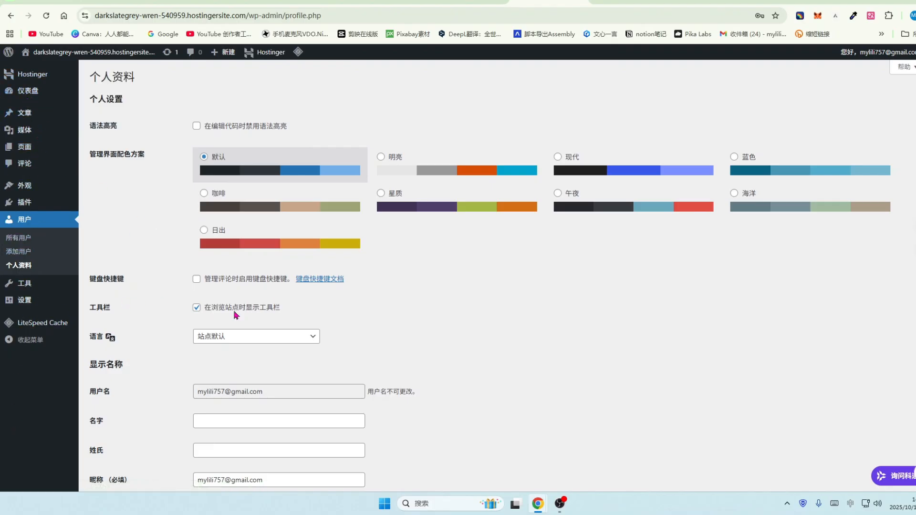
click(444, 173)
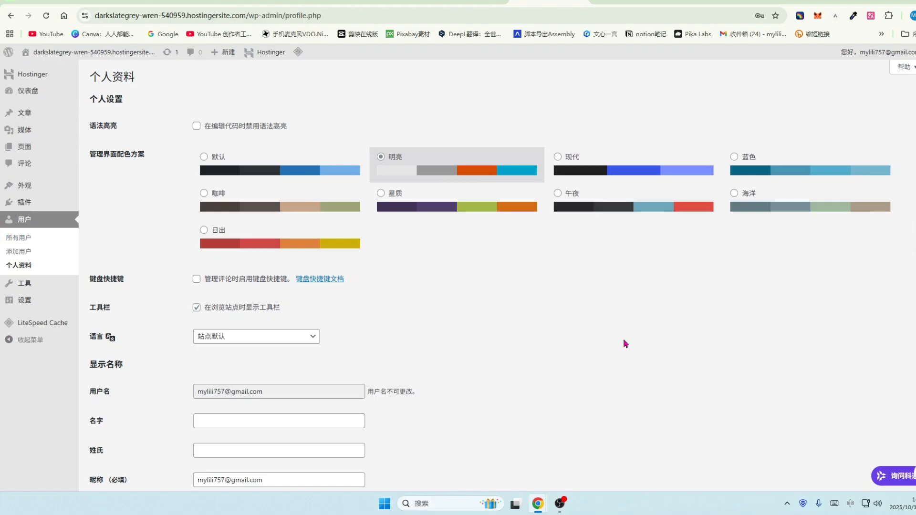
click(831, 174)
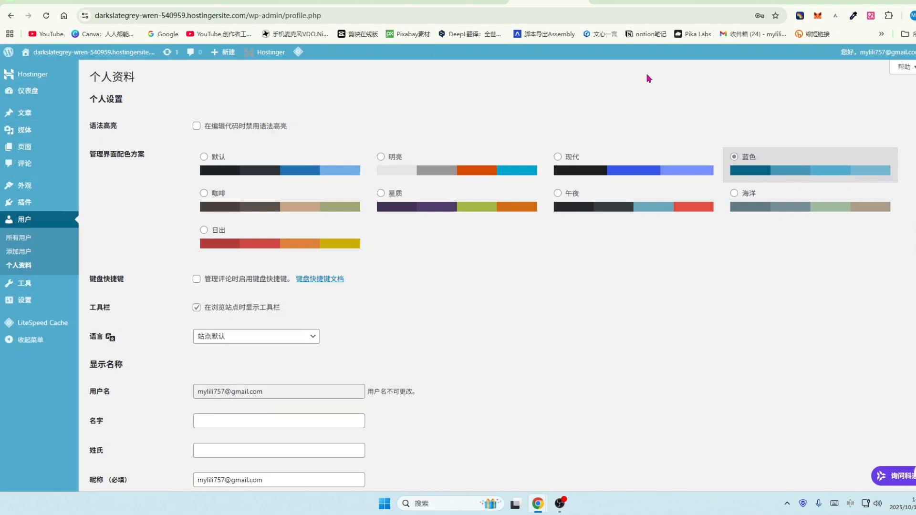
click(261, 248)
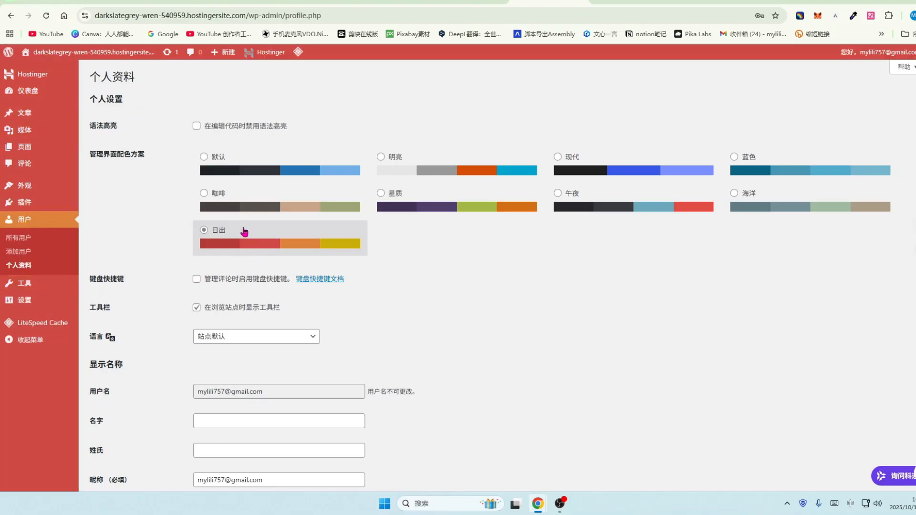
drag(90, 154, 162, 159)
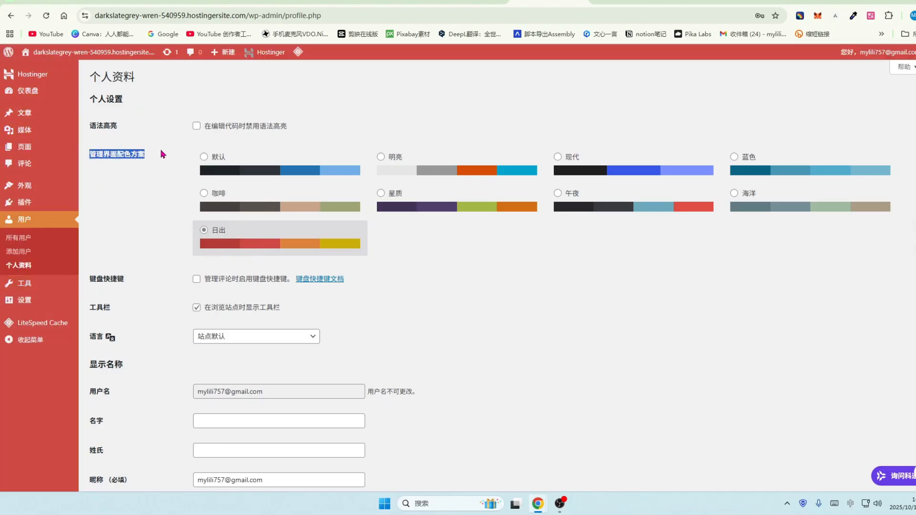
click(169, 167)
click(452, 171)
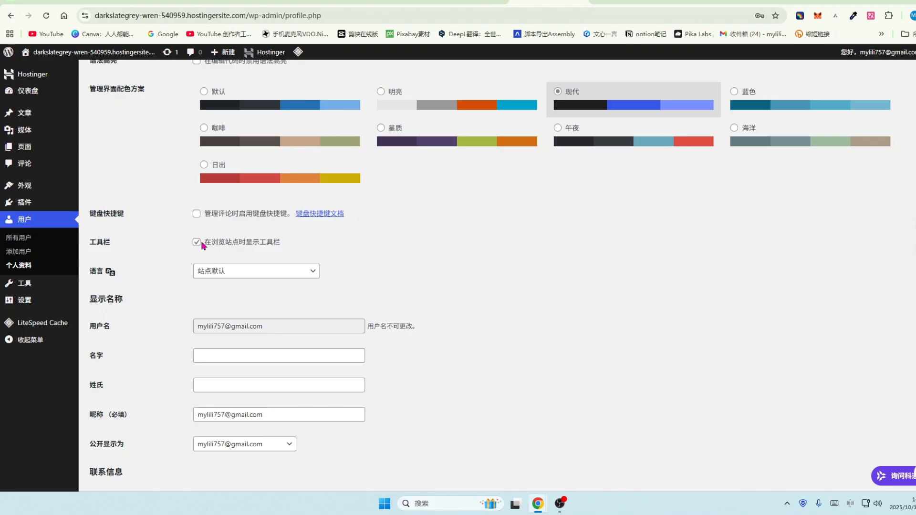
Set the profile language to 简体中文
scroll(139, 270, down, 1)
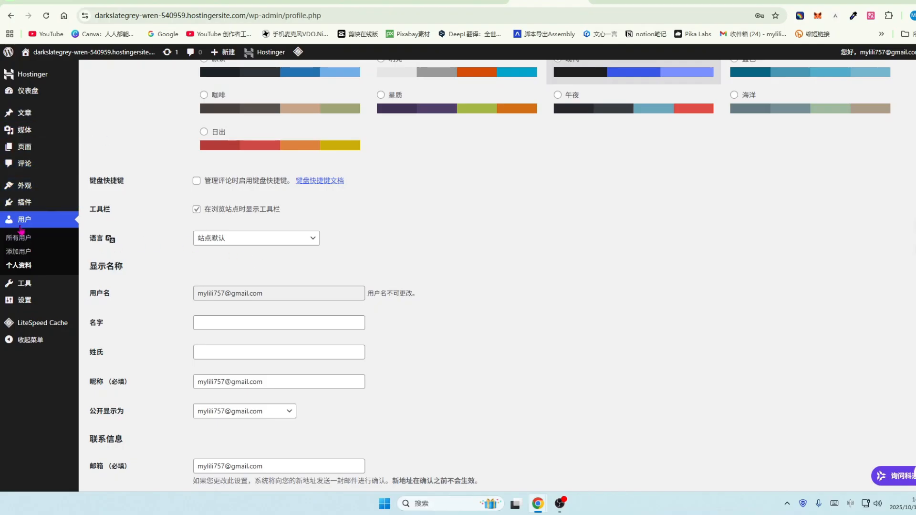
click(314, 238)
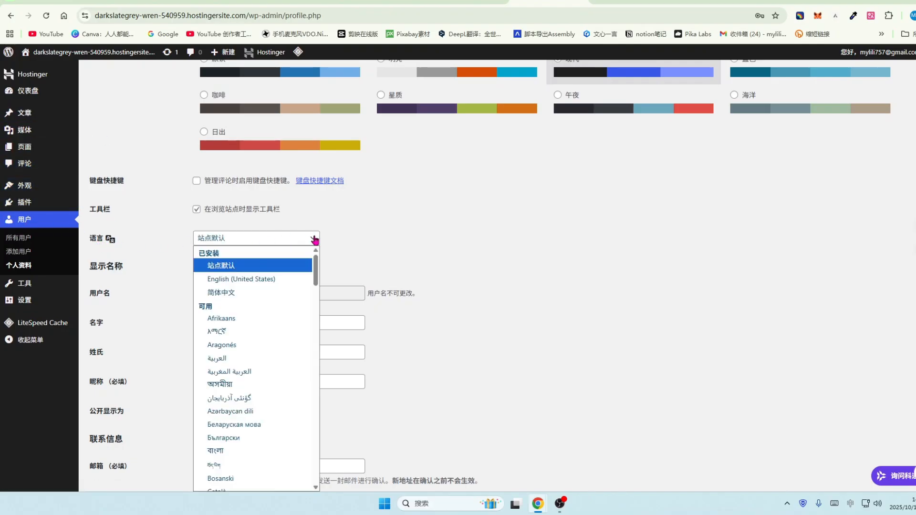
click(221, 293)
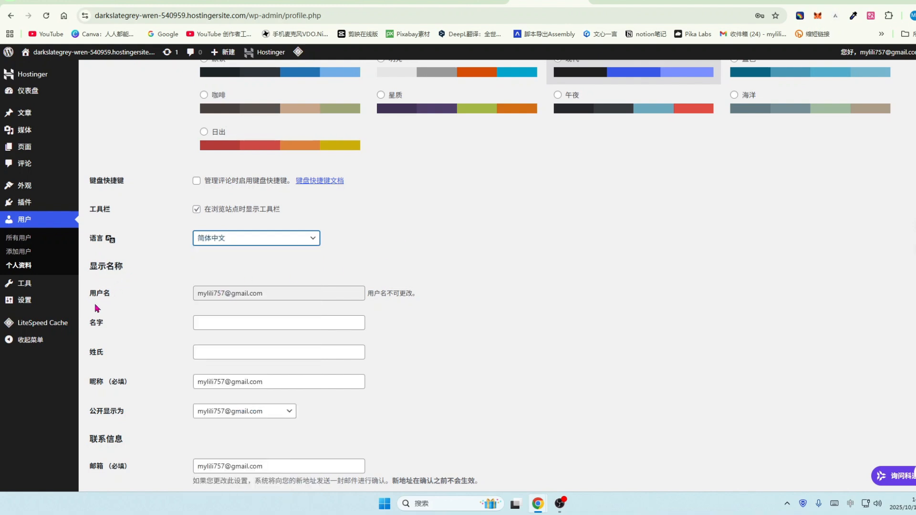
Look through the remaining profile fields, from display name to account management, and the options under 工具
scroll(287, 296, down, 3)
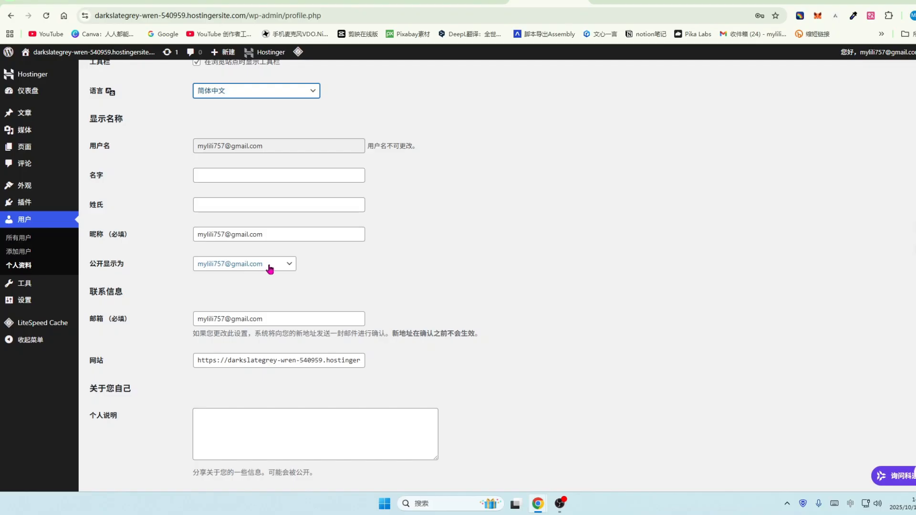
scroll(270, 270, down, 1)
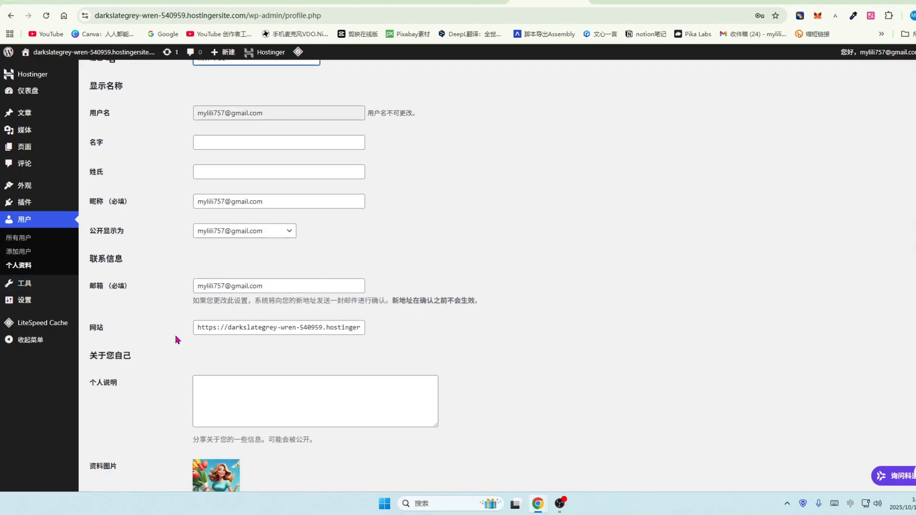
scroll(317, 325, down, 4)
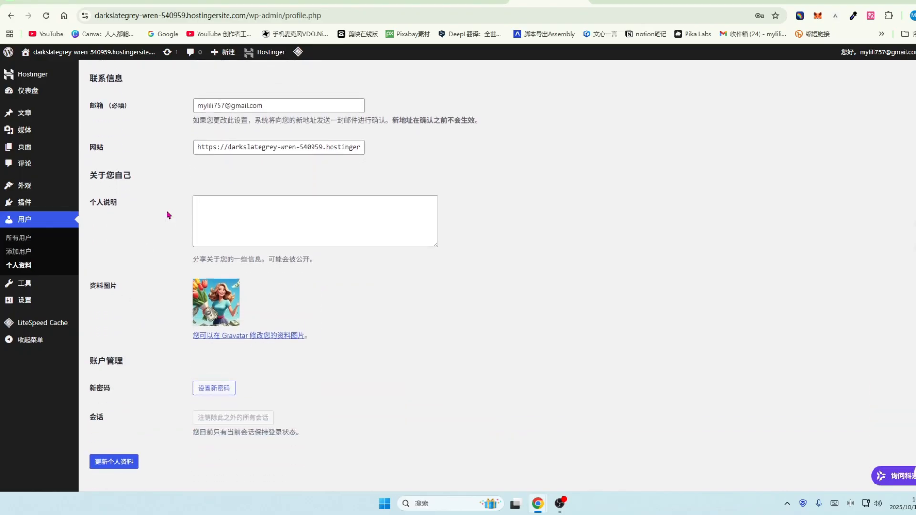
scroll(133, 212, down, 1)
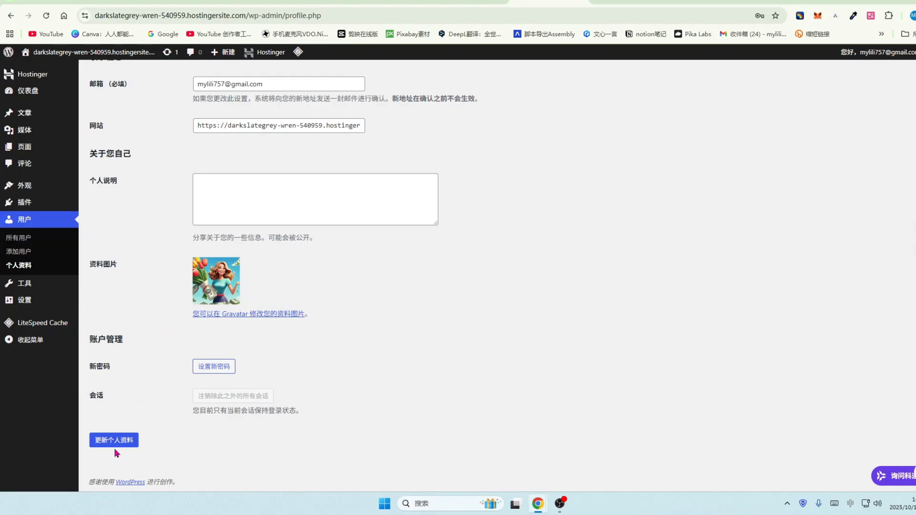
scroll(110, 442, up, 9)
mouse_move(22, 286)
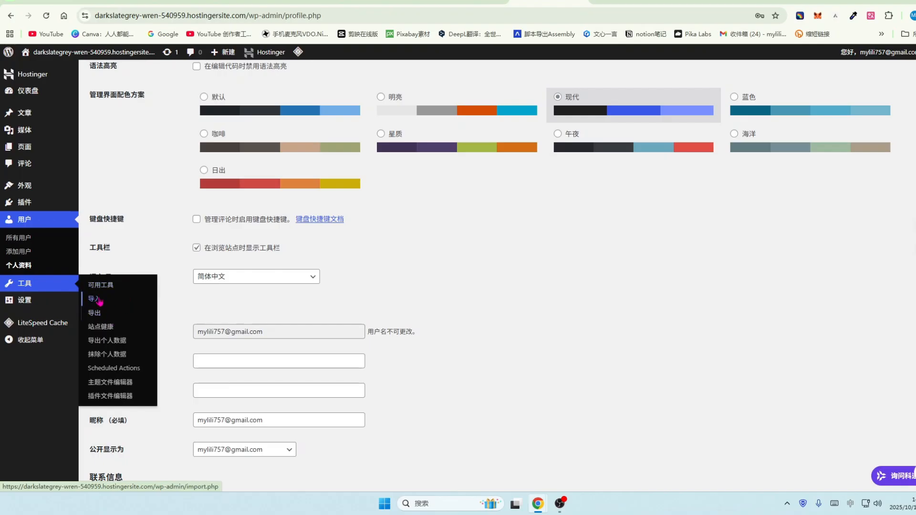
scroll(149, 257, down, 3)
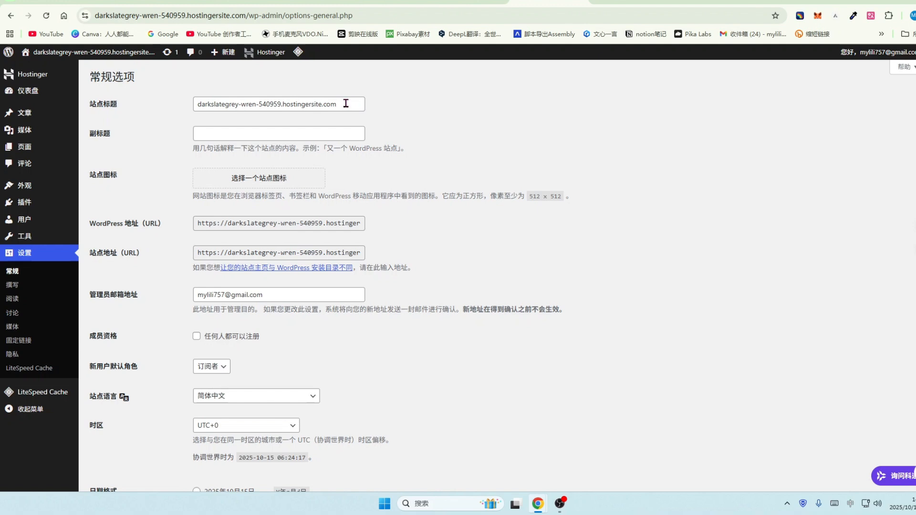
In the general settings, replace the site title with 小鱼儿女装
drag(348, 103, 161, 106)
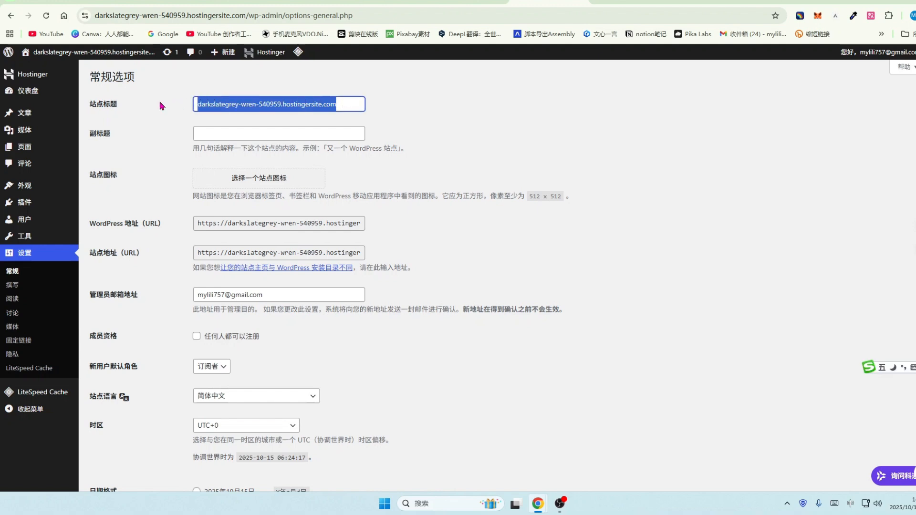
text(小鱼儿n)
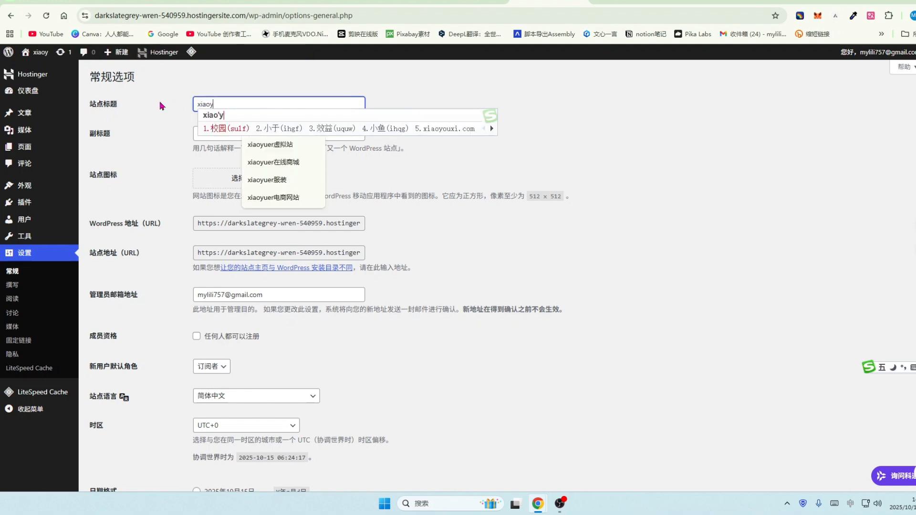
text(vzhuang)
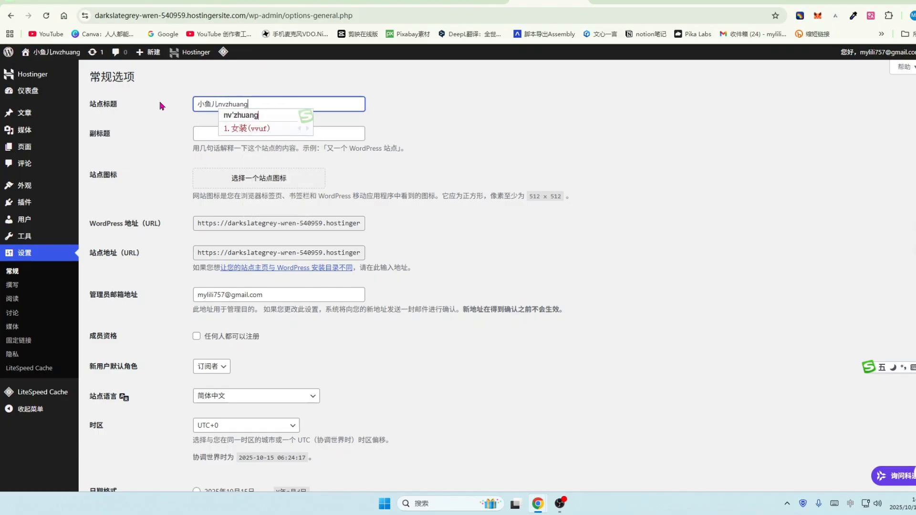
key(space)
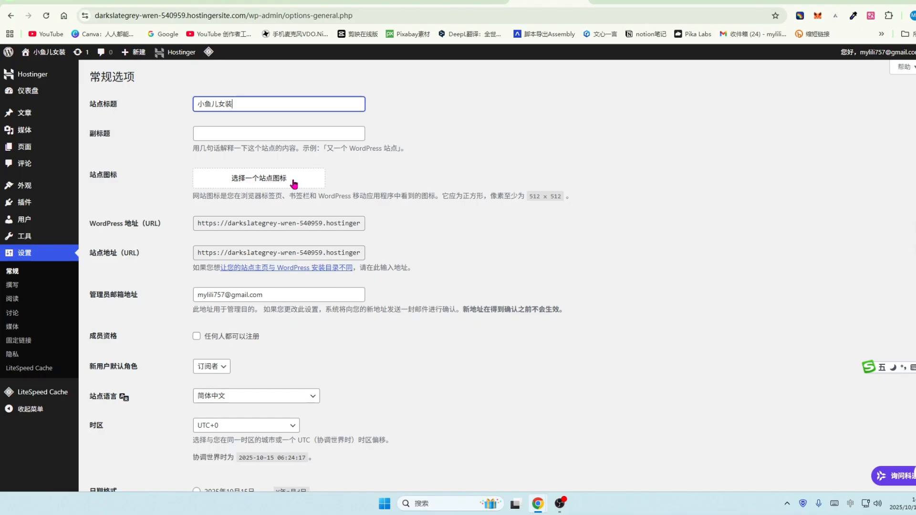
scroll(119, 228, down, 1)
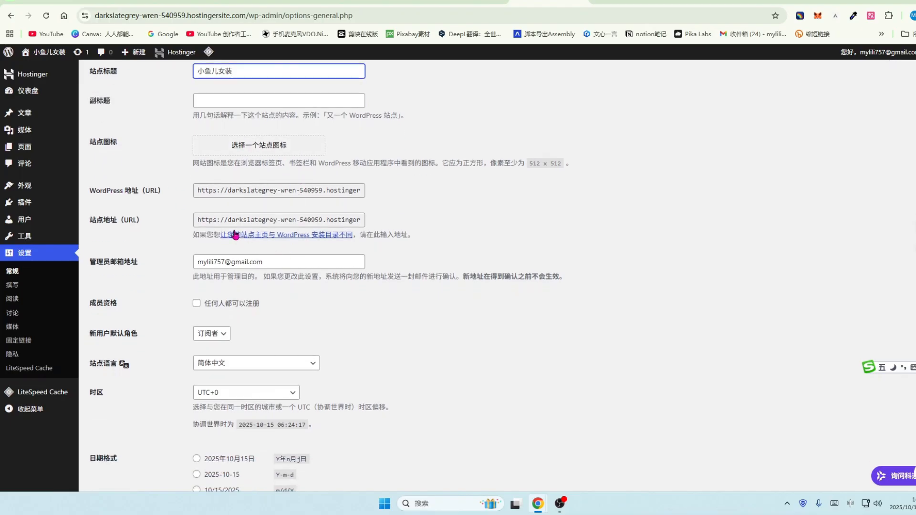
In the general settings, review the site address and membership fields and the roles offered under 新用户默认角色
scroll(282, 212, down, 2)
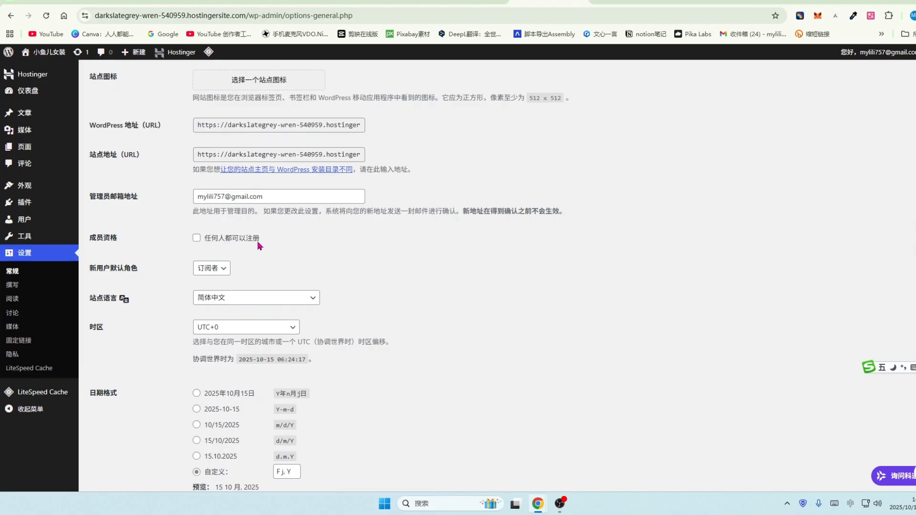
scroll(258, 246, down, 1)
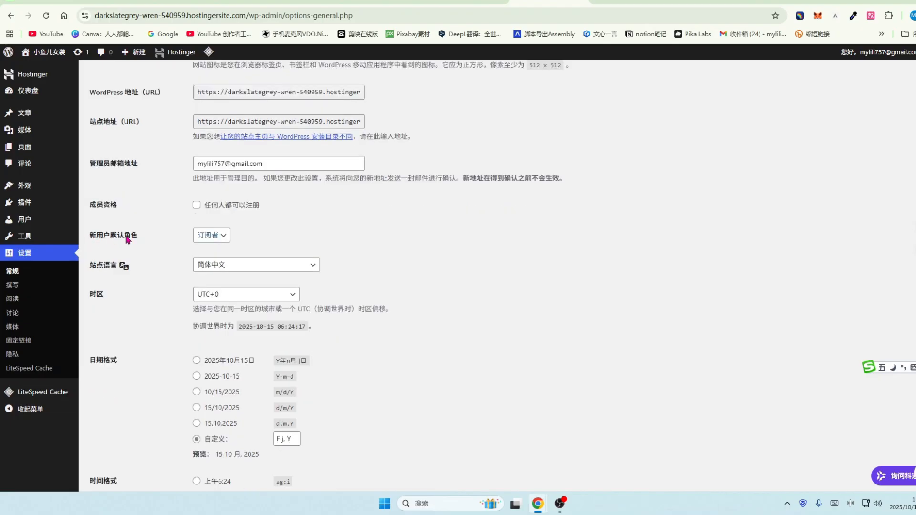
click(221, 235)
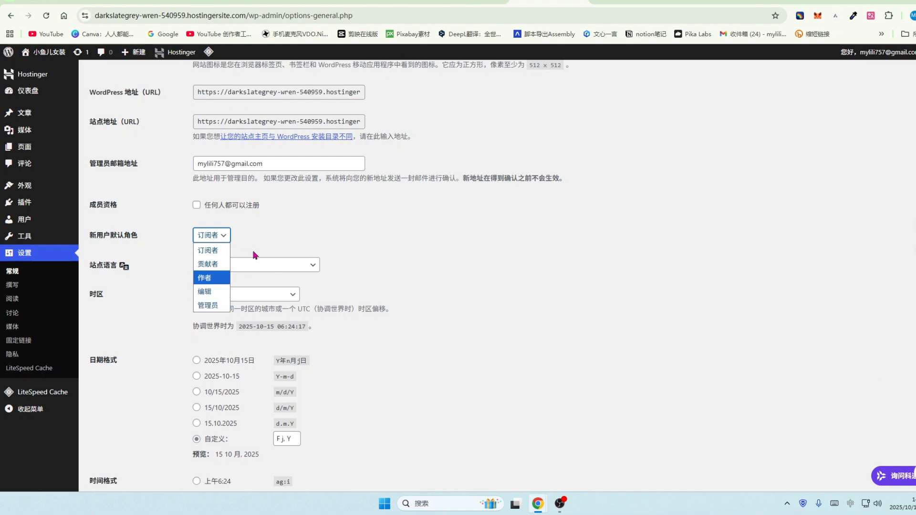
click(227, 241)
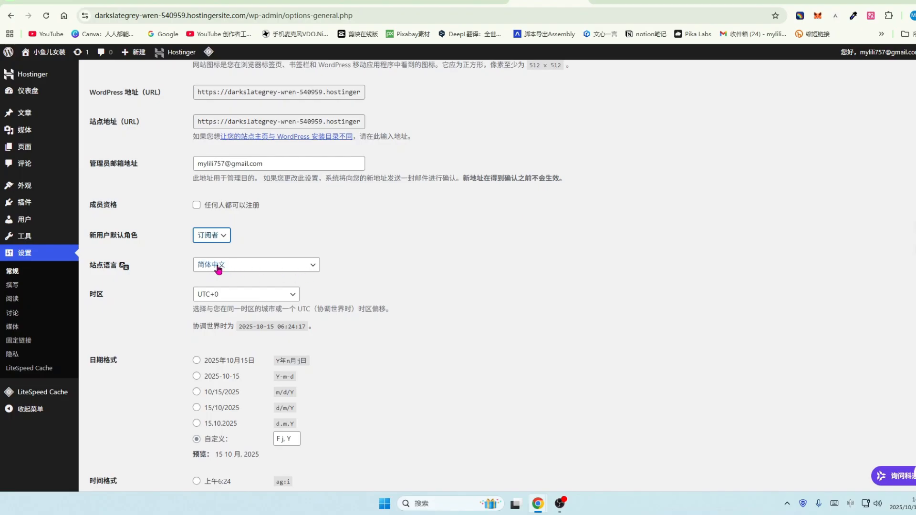
Look through the languages offered for 站点语言 and close the list with 简体中文 kept
click(315, 270)
scroll(247, 146, down, 3)
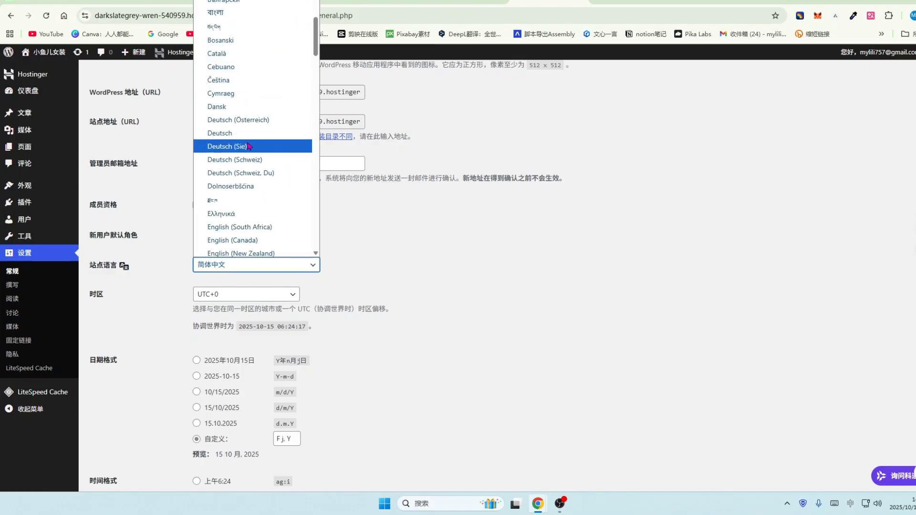
scroll(253, 143, down, 15)
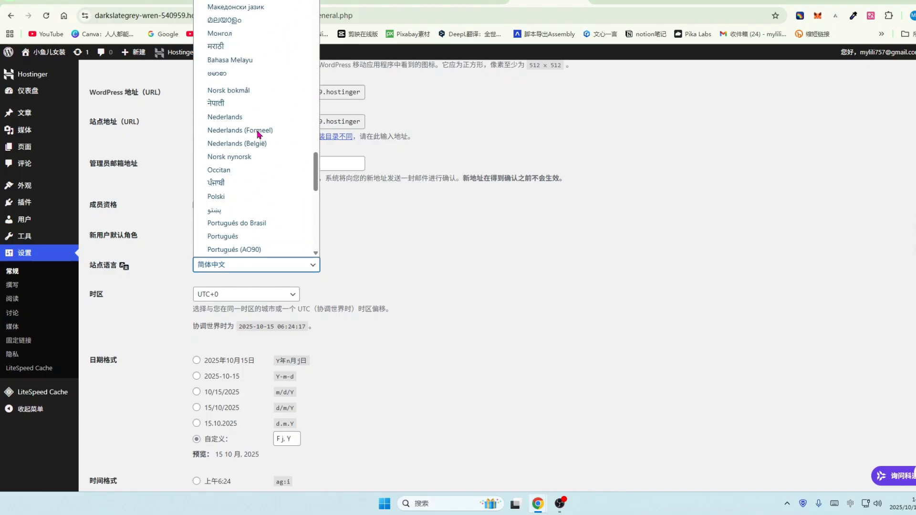
scroll(258, 135, down, 10)
scroll(257, 135, up, 8)
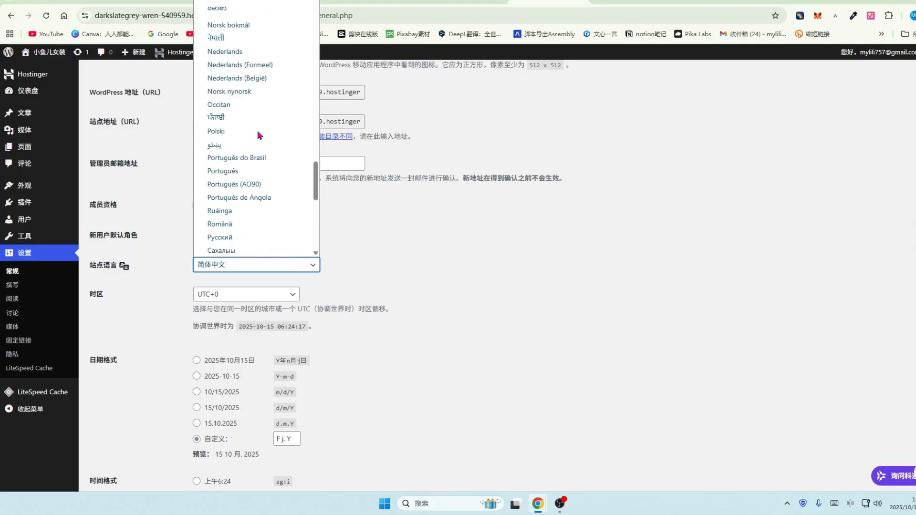
scroll(257, 134, up, 20)
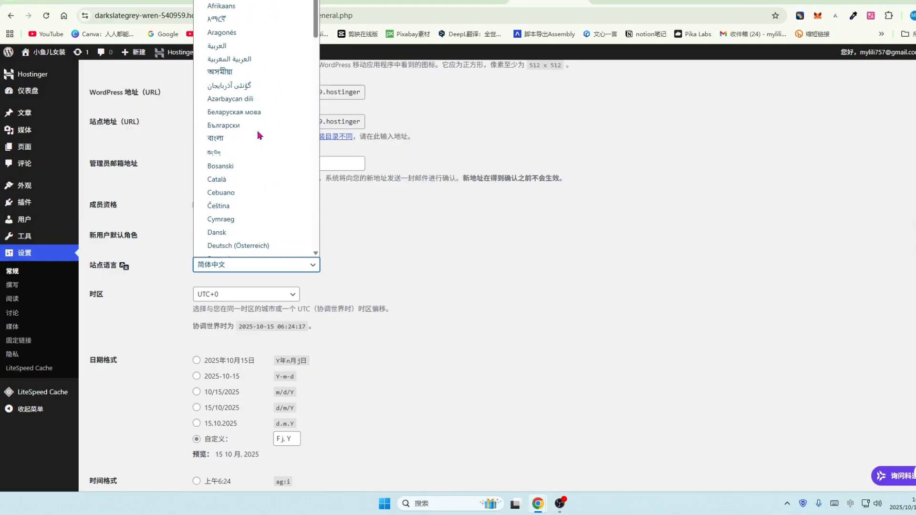
scroll(257, 135, up, 2)
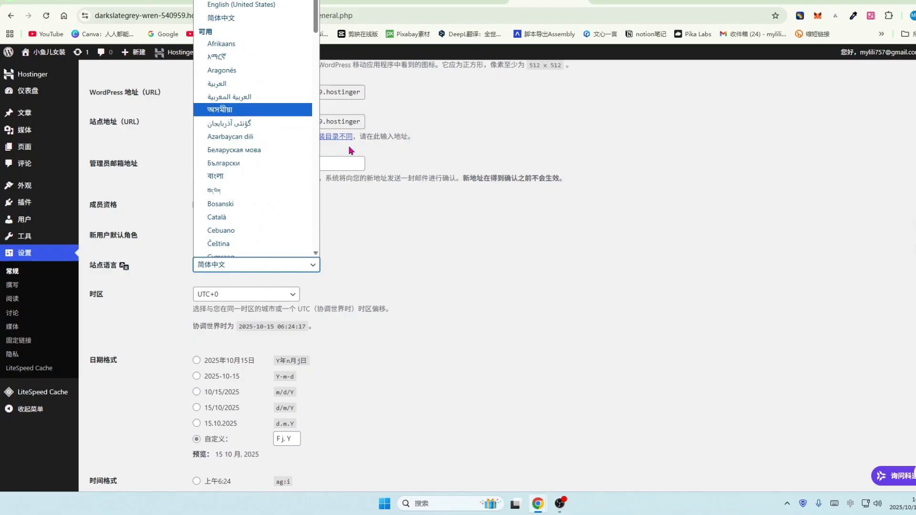
click(416, 237)
Review the time zone, date format and time format options, then save the general settings
scroll(132, 282, down, 1)
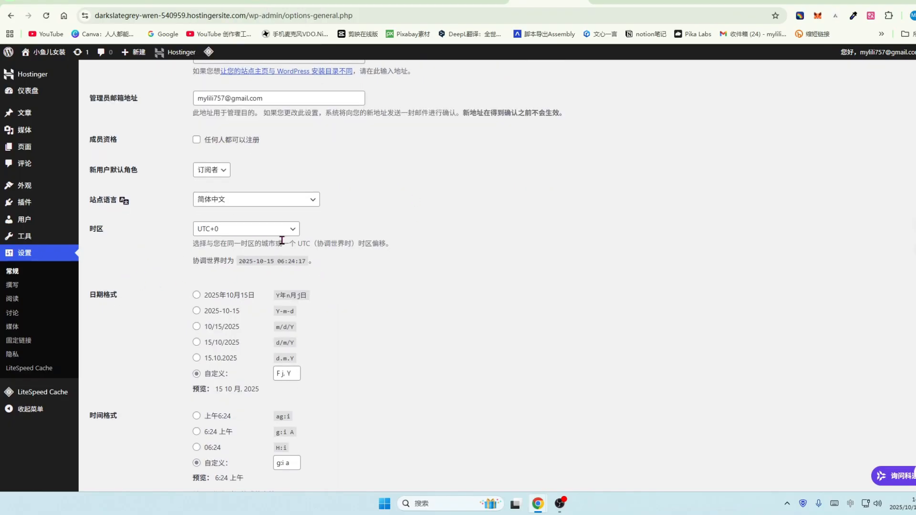
scroll(290, 259, down, 1)
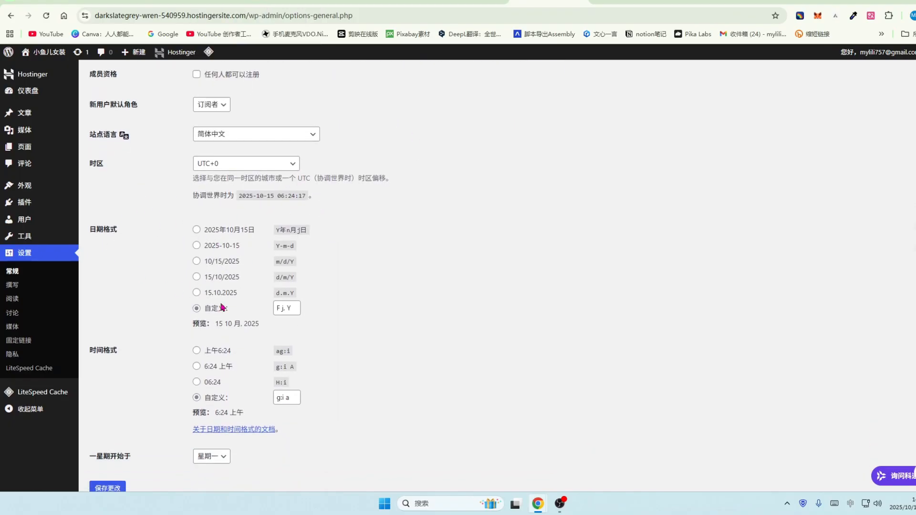
scroll(221, 307, down, 1)
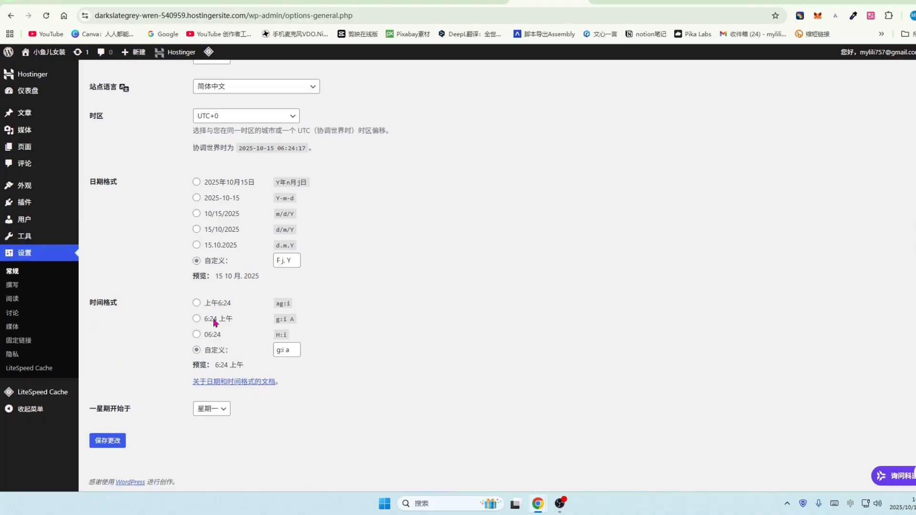
scroll(368, 215, up, 5)
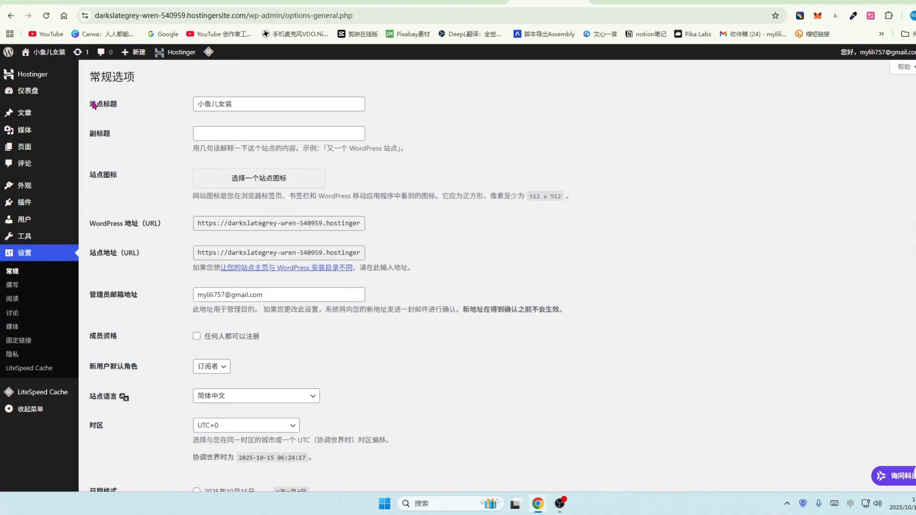
scroll(176, 263, down, 2)
scroll(177, 263, down, 5)
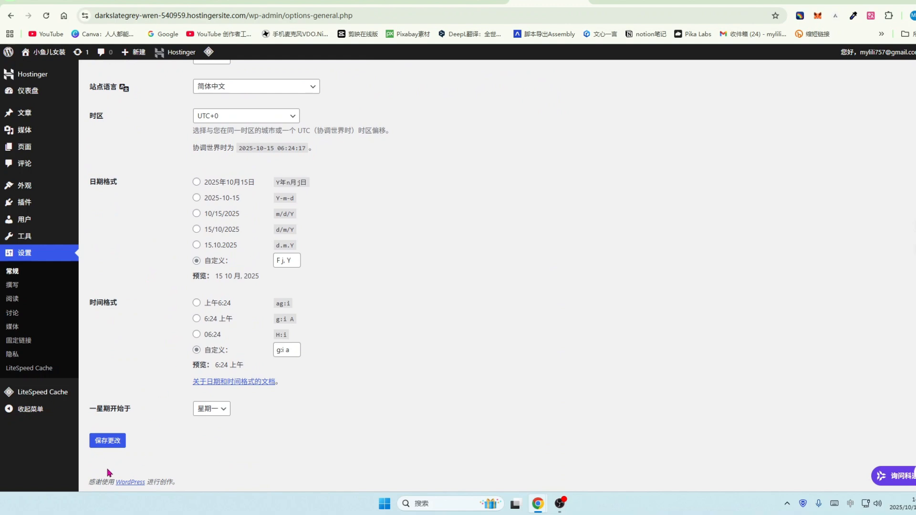
click(111, 441)
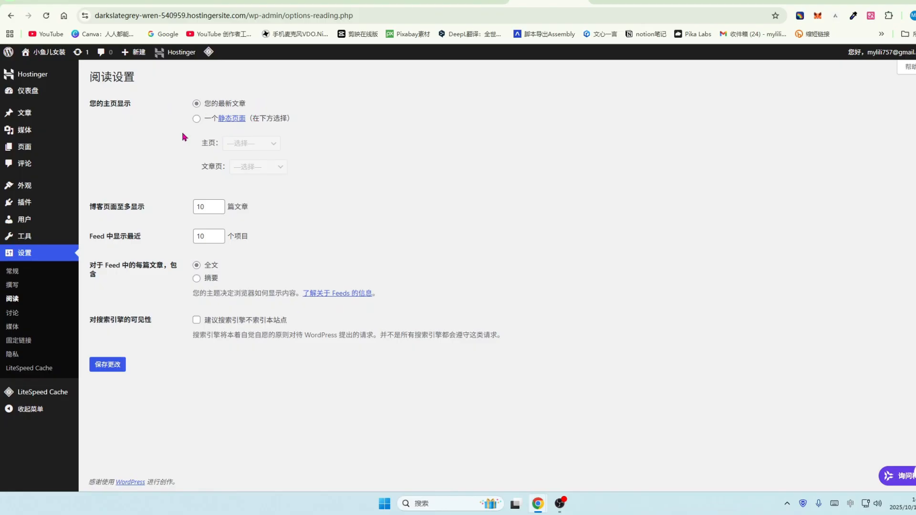
Set the homepage display to a static page, check the pages offered for 主页 and 文章页, and save the reading settings
click(196, 118)
click(260, 143)
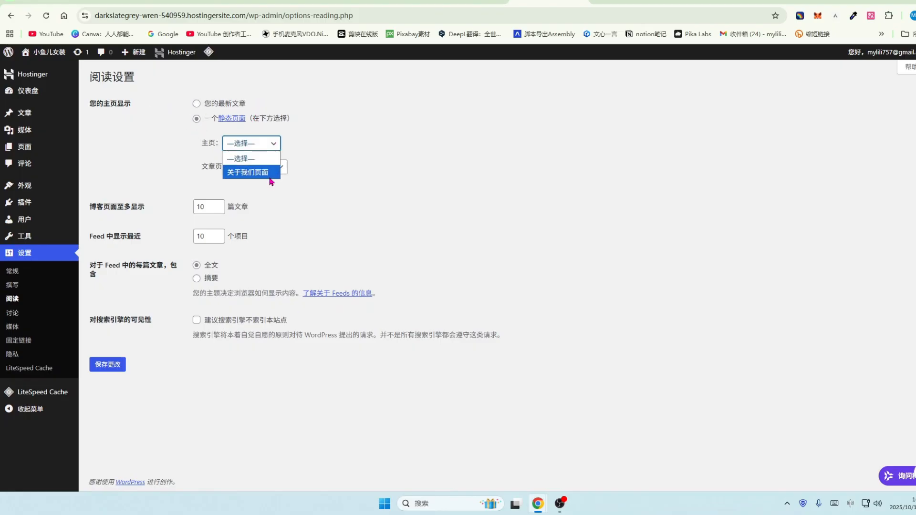
click(317, 168)
click(281, 168)
click(296, 177)
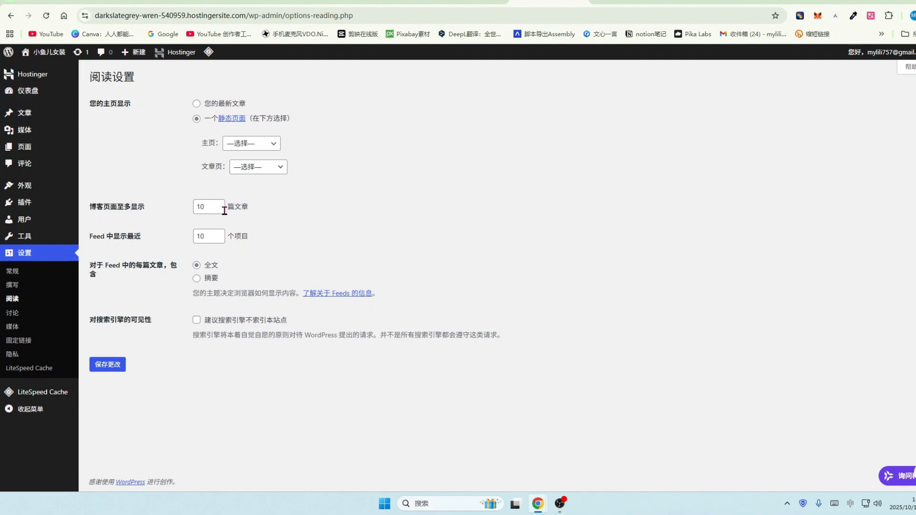
click(109, 369)
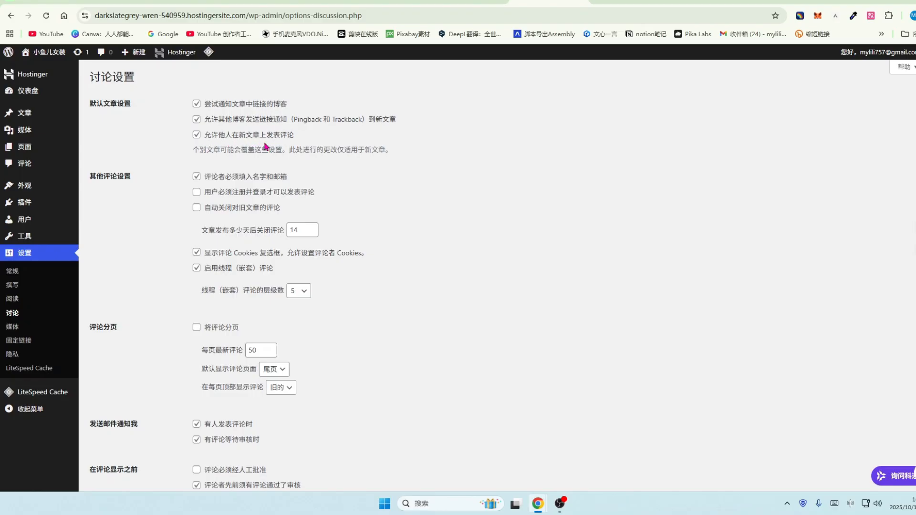
In the discussion settings, turn off 允许他人在新文章上发表评论 and review the remaining comment and avatar options
click(196, 135)
scroll(297, 173, down, 1)
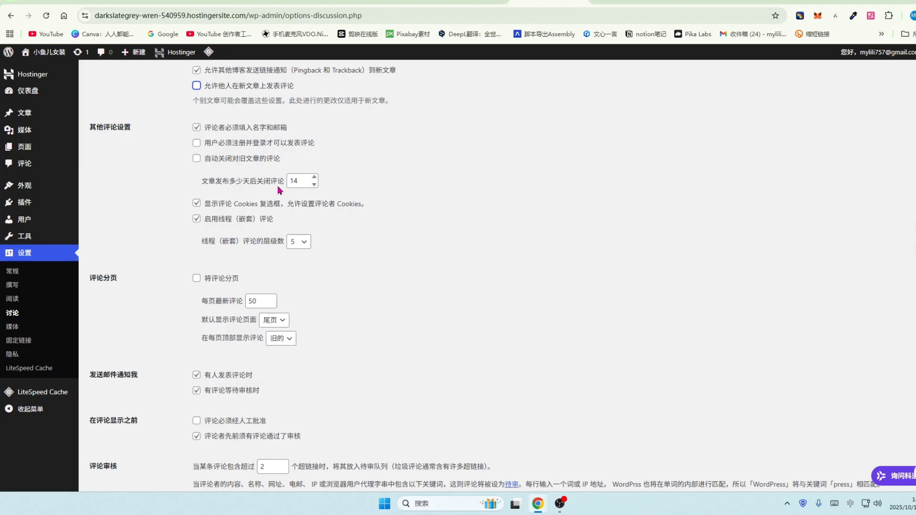
scroll(320, 200, down, 7)
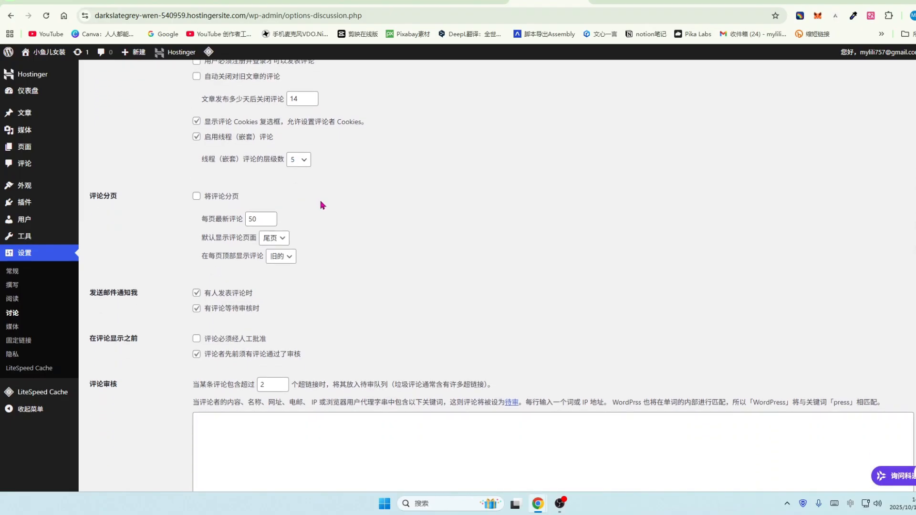
scroll(321, 203, down, 7)
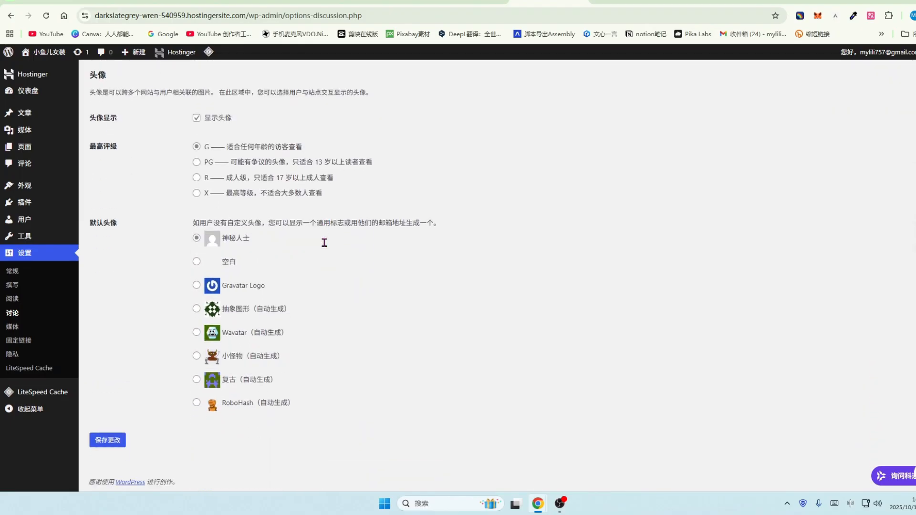
Examine the media size settings, the permalink structure options and the privacy policy page settings
click(14, 328)
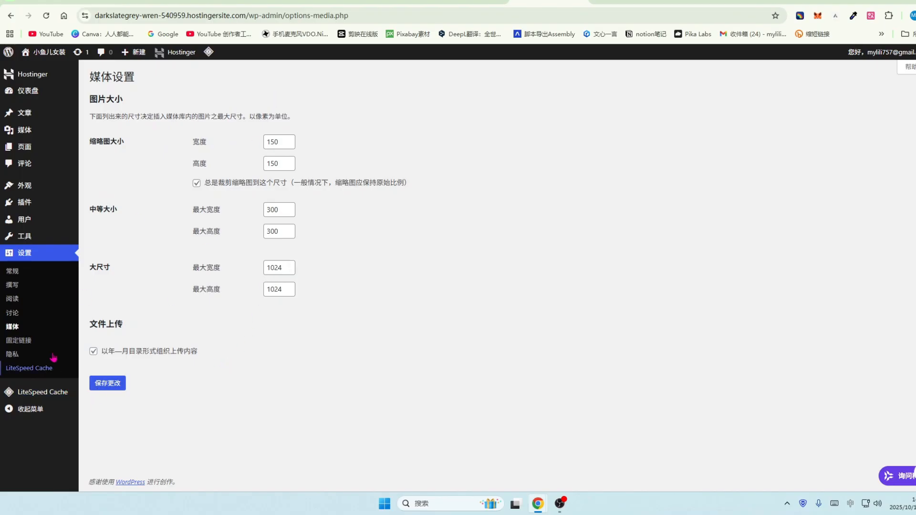
click(23, 344)
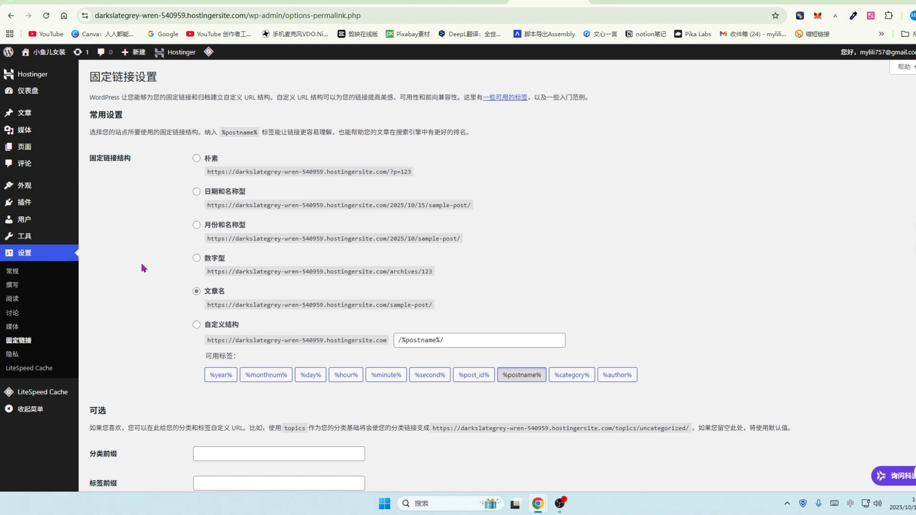
scroll(141, 268, down, 2)
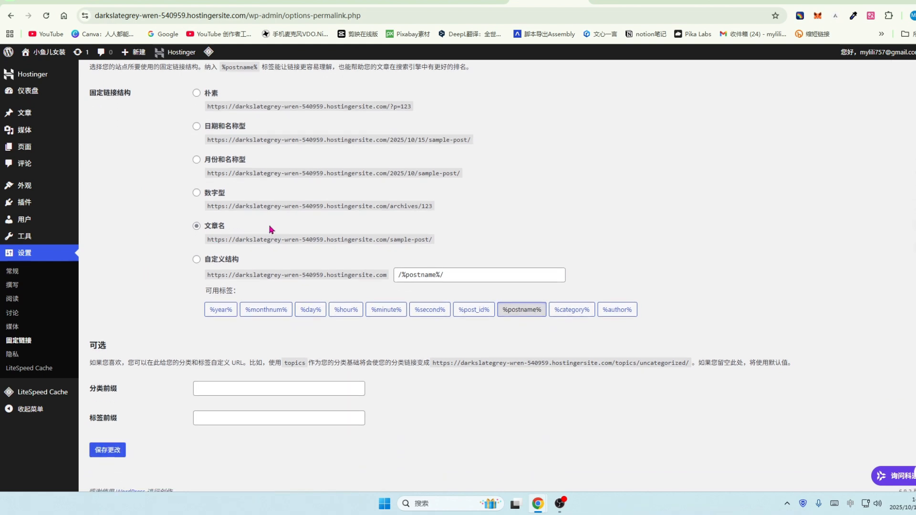
scroll(270, 229, up, 1)
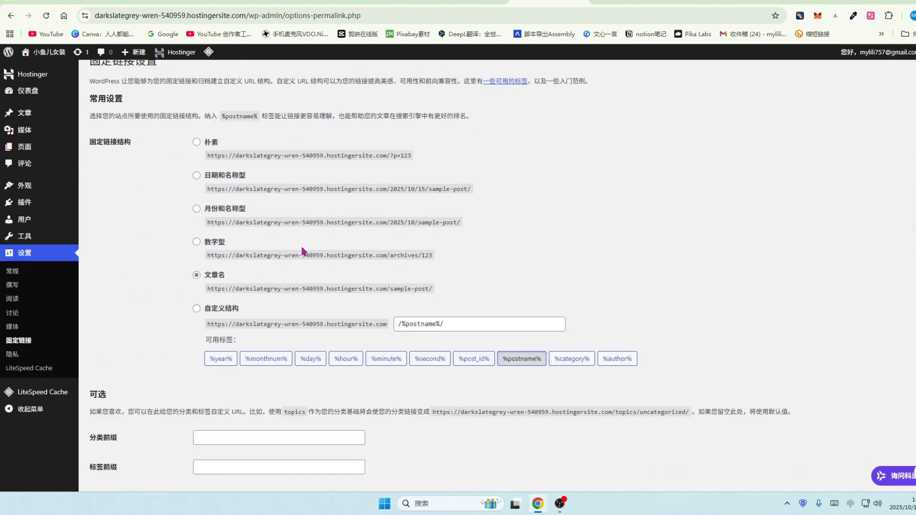
scroll(302, 257, down, 1)
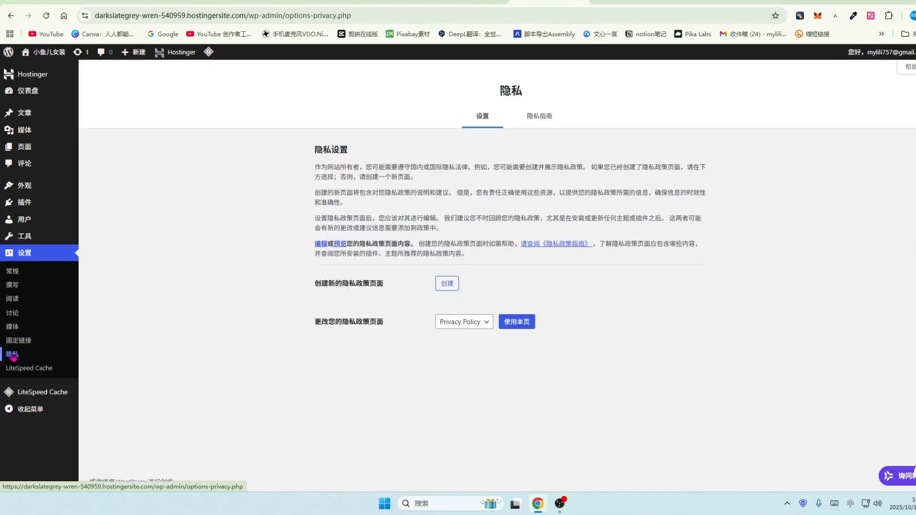
click(24, 236)
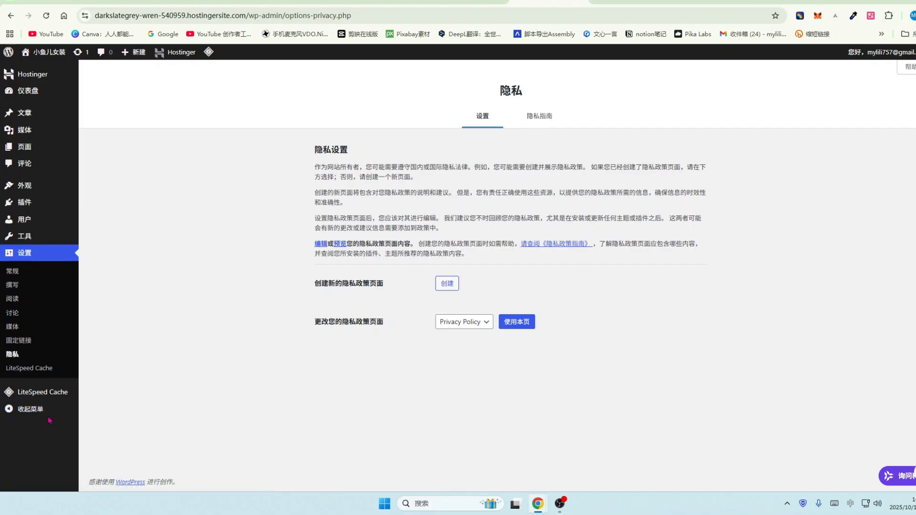
Revisit the dashboard home, plugins and posts sections, and look over the installed themes under 外观
click(29, 95)
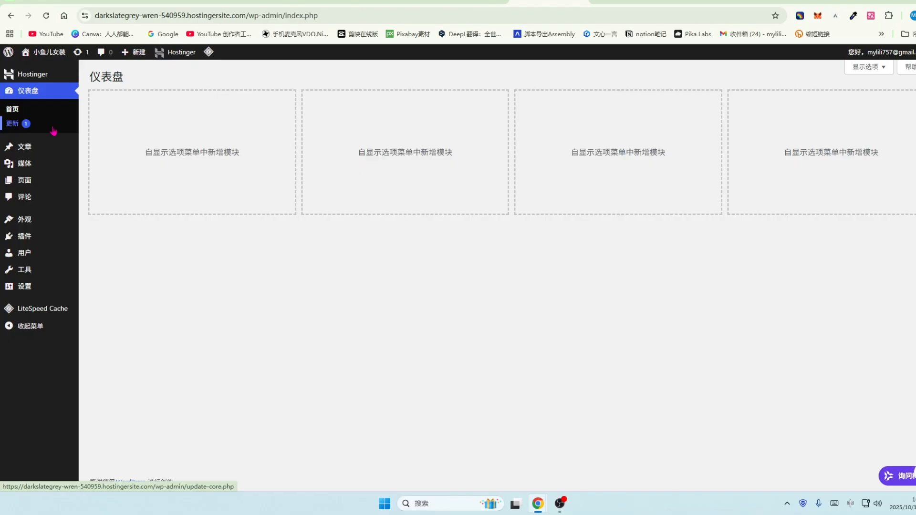
click(26, 223)
mouse_move(25, 239)
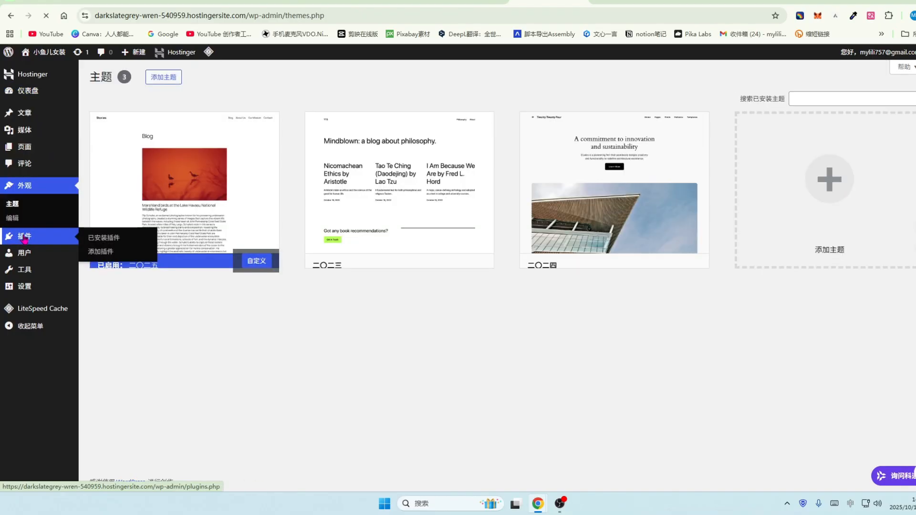
mouse_move(26, 147)
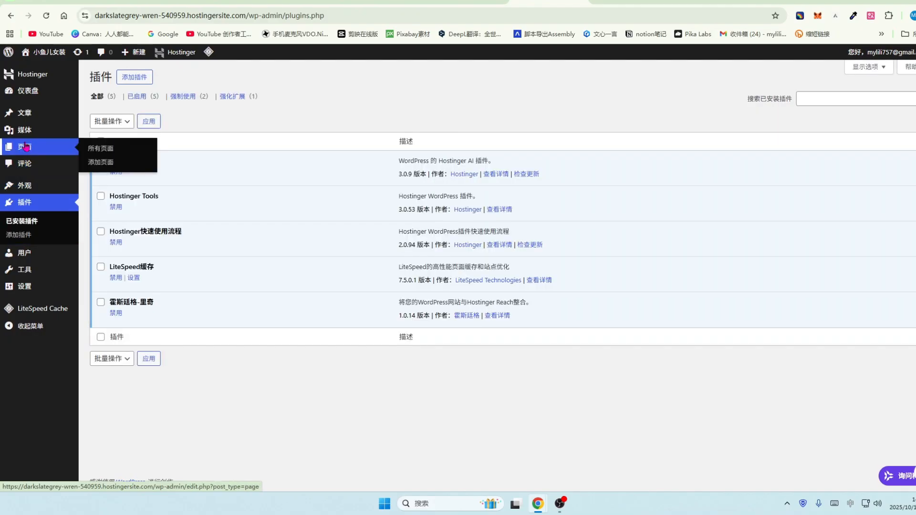
mouse_move(24, 113)
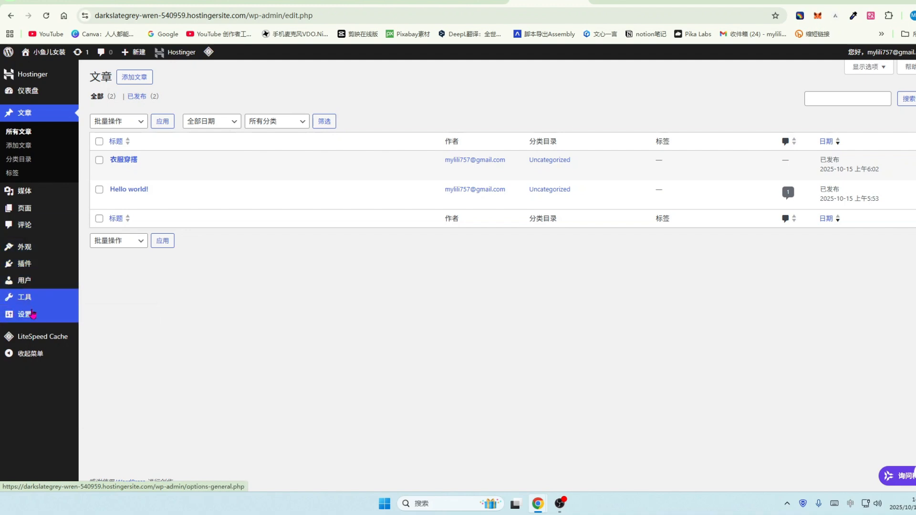
mouse_move(25, 316)
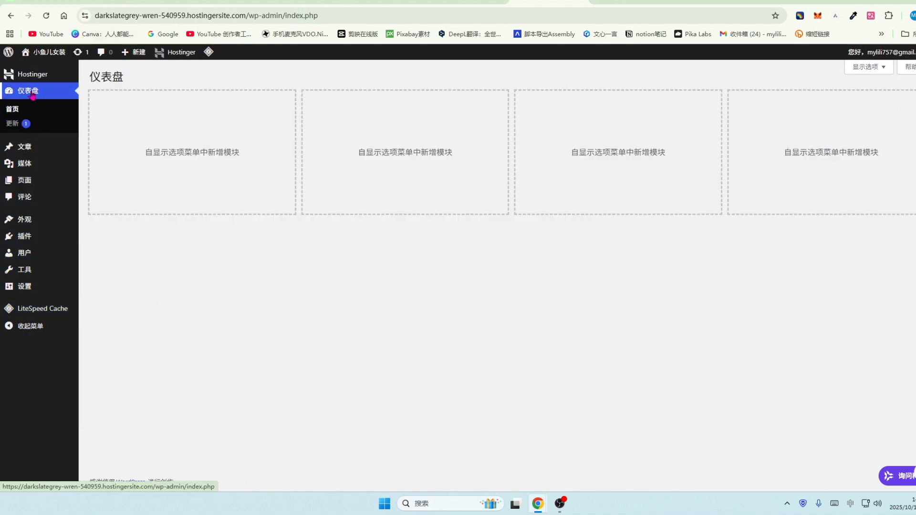
mouse_move(45, 189)
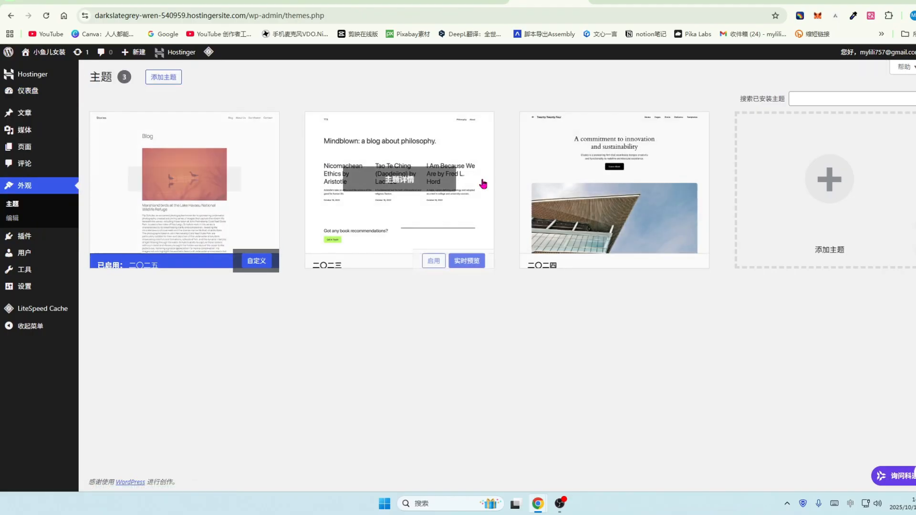
mouse_move(434, 264)
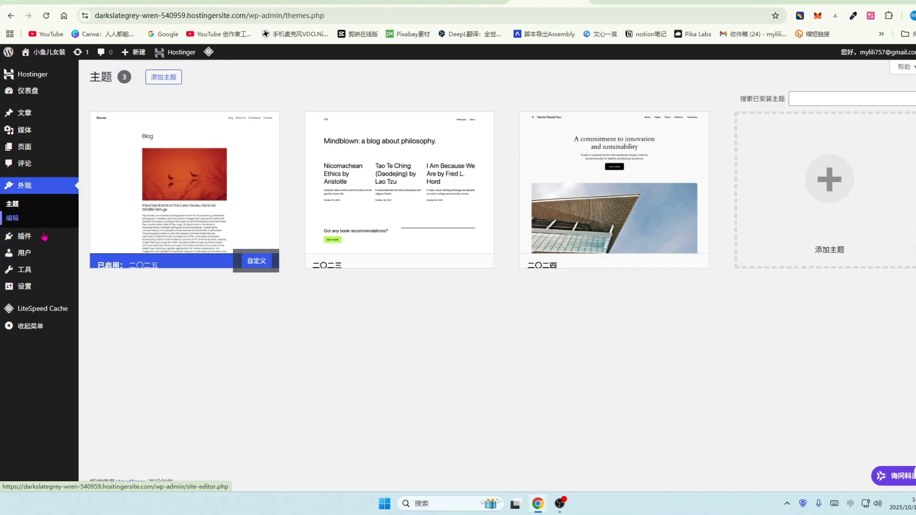
mouse_move(548, 183)
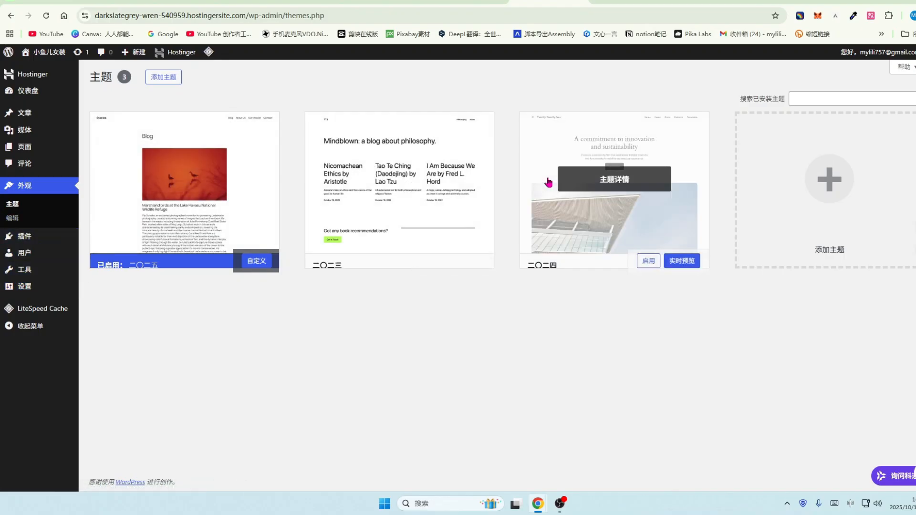
mouse_move(255, 179)
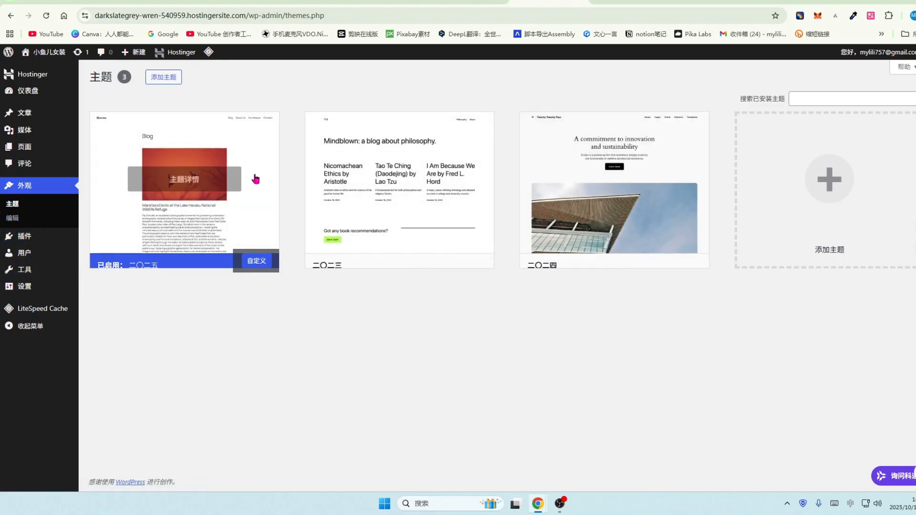
mouse_move(479, 179)
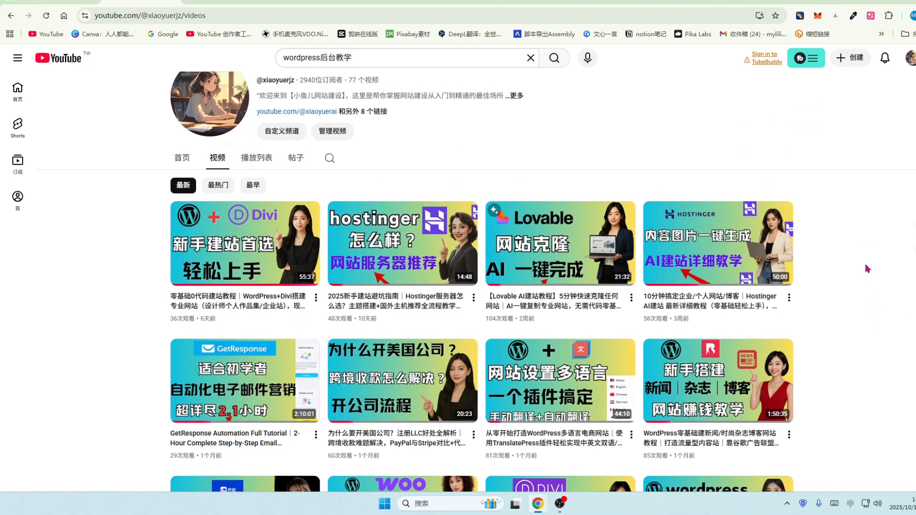
Switch to the 小鱼儿网站建设 channel on YouTube and look through its video list for WordPress and website-building tutorials
scroll(867, 268, down, 1)
scroll(867, 268, down, 3)
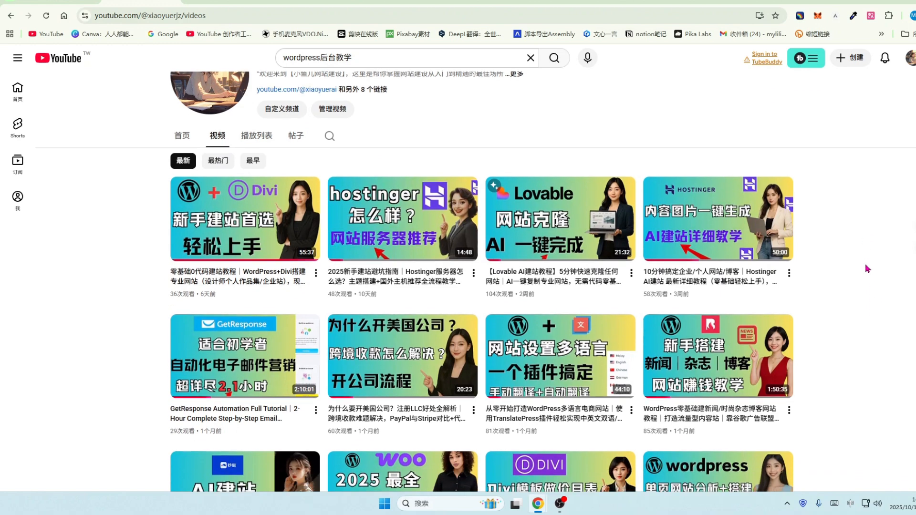
scroll(868, 268, down, 15)
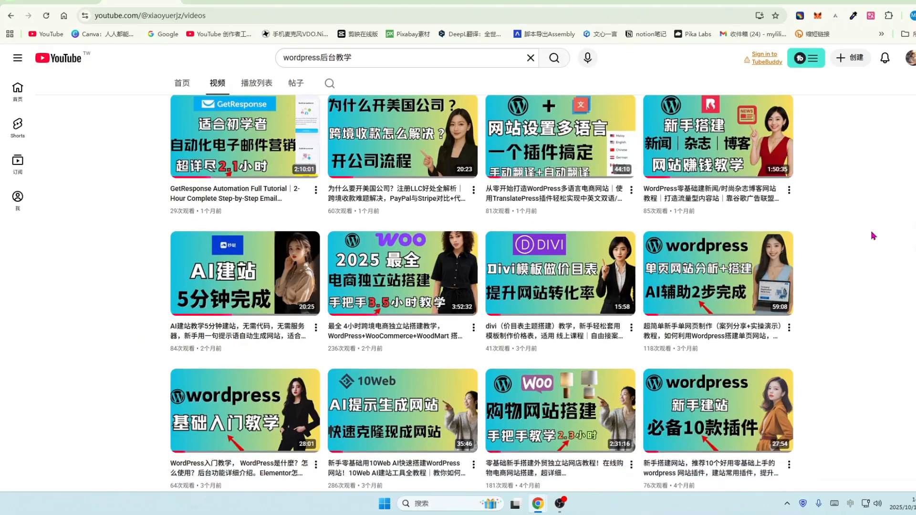
scroll(873, 236, down, 2)
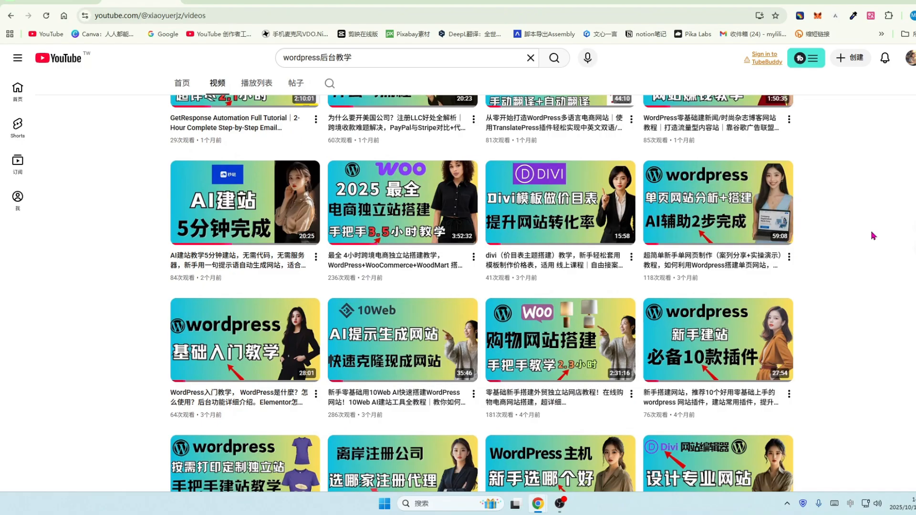
scroll(875, 234, down, 1)
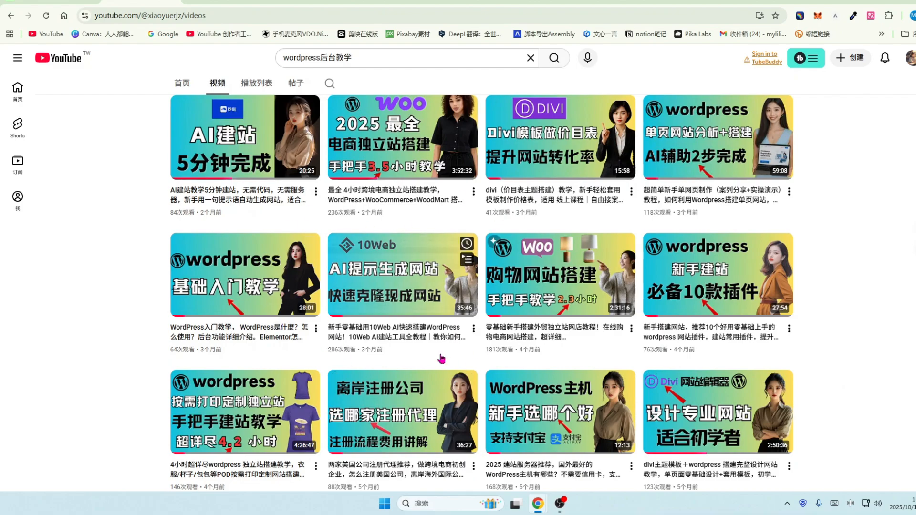
scroll(808, 297, up, 8)
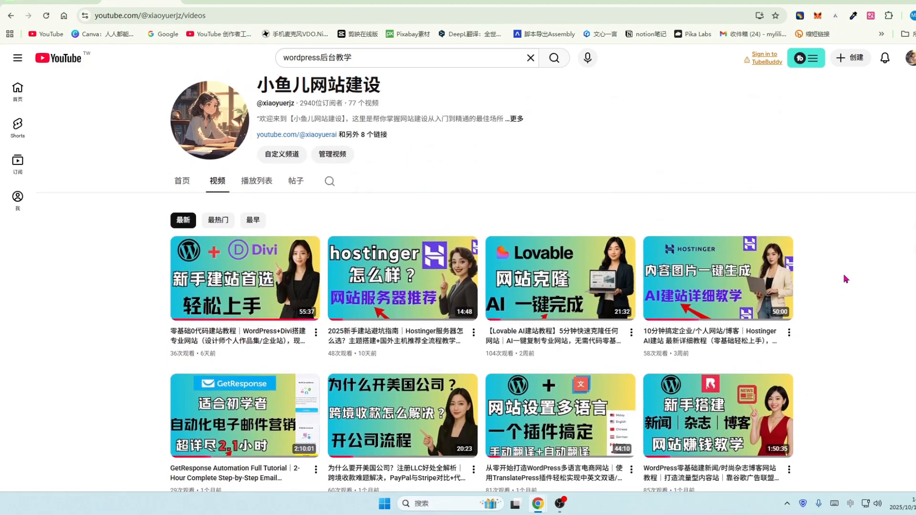